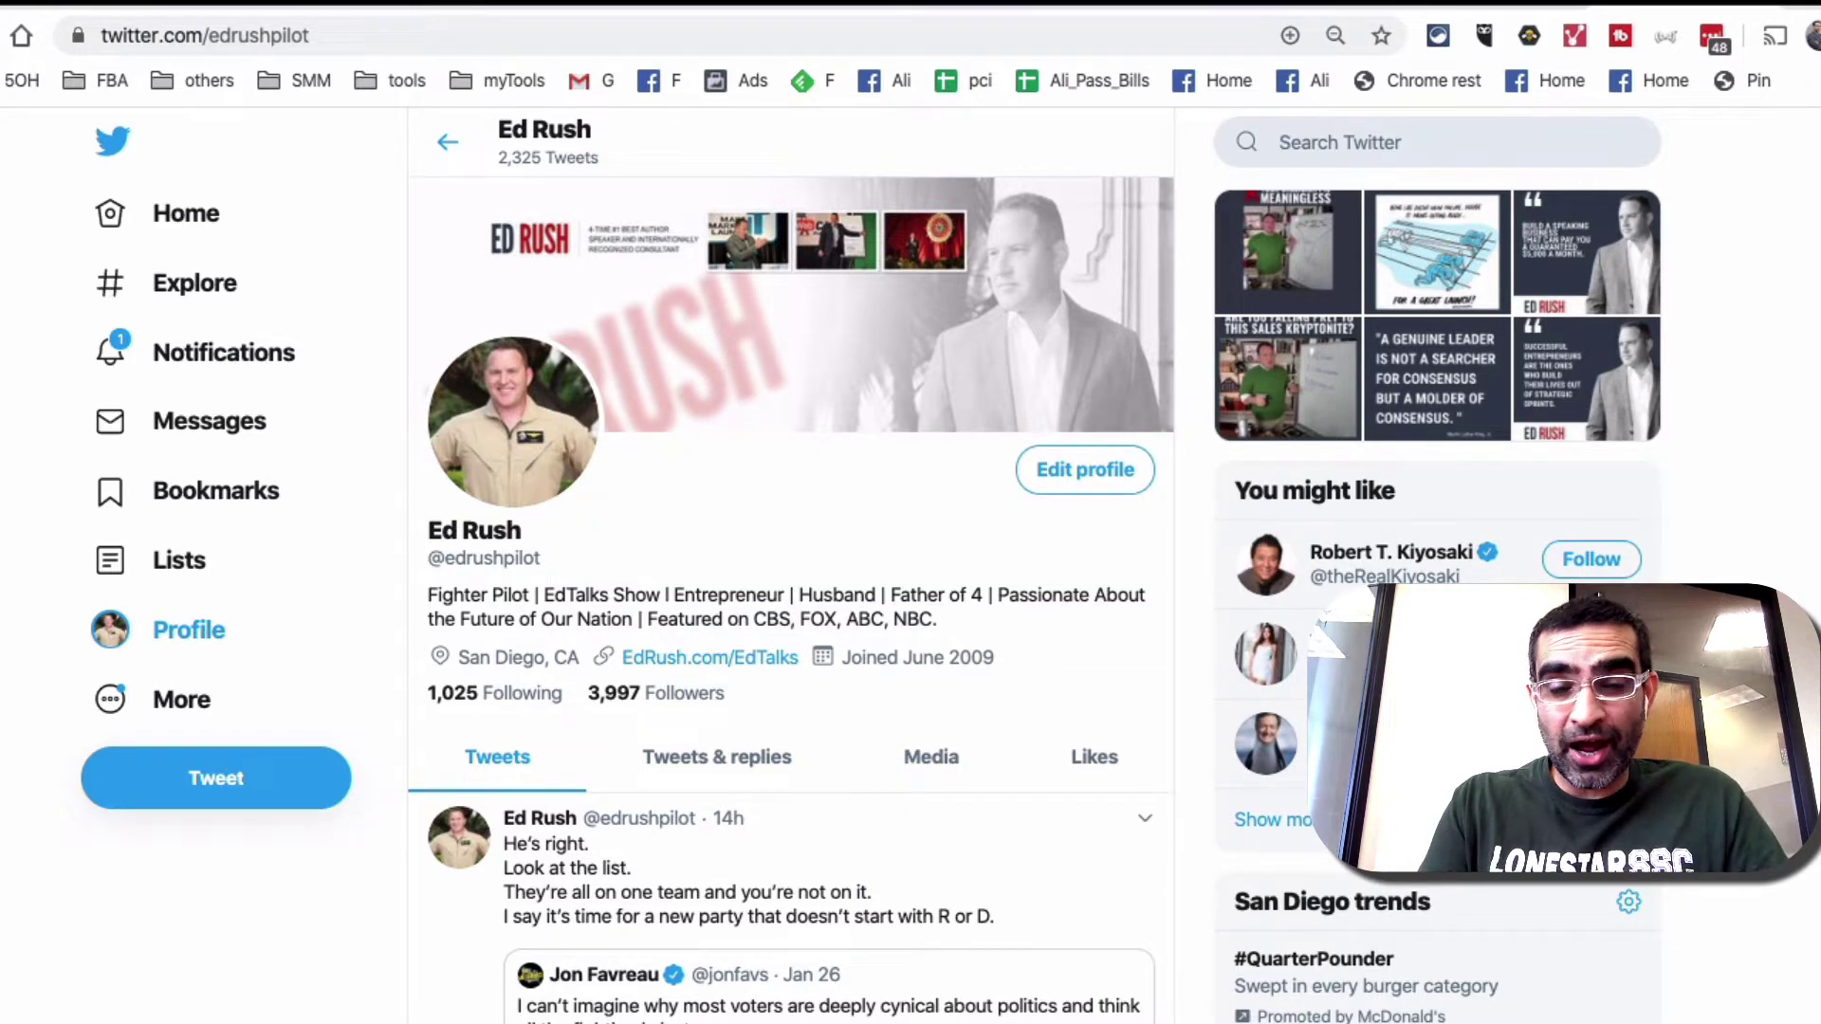
{"action": "scroll", "coordinate": [1064, 674], "scroll_direction": "down", "scroll_amount": 1}
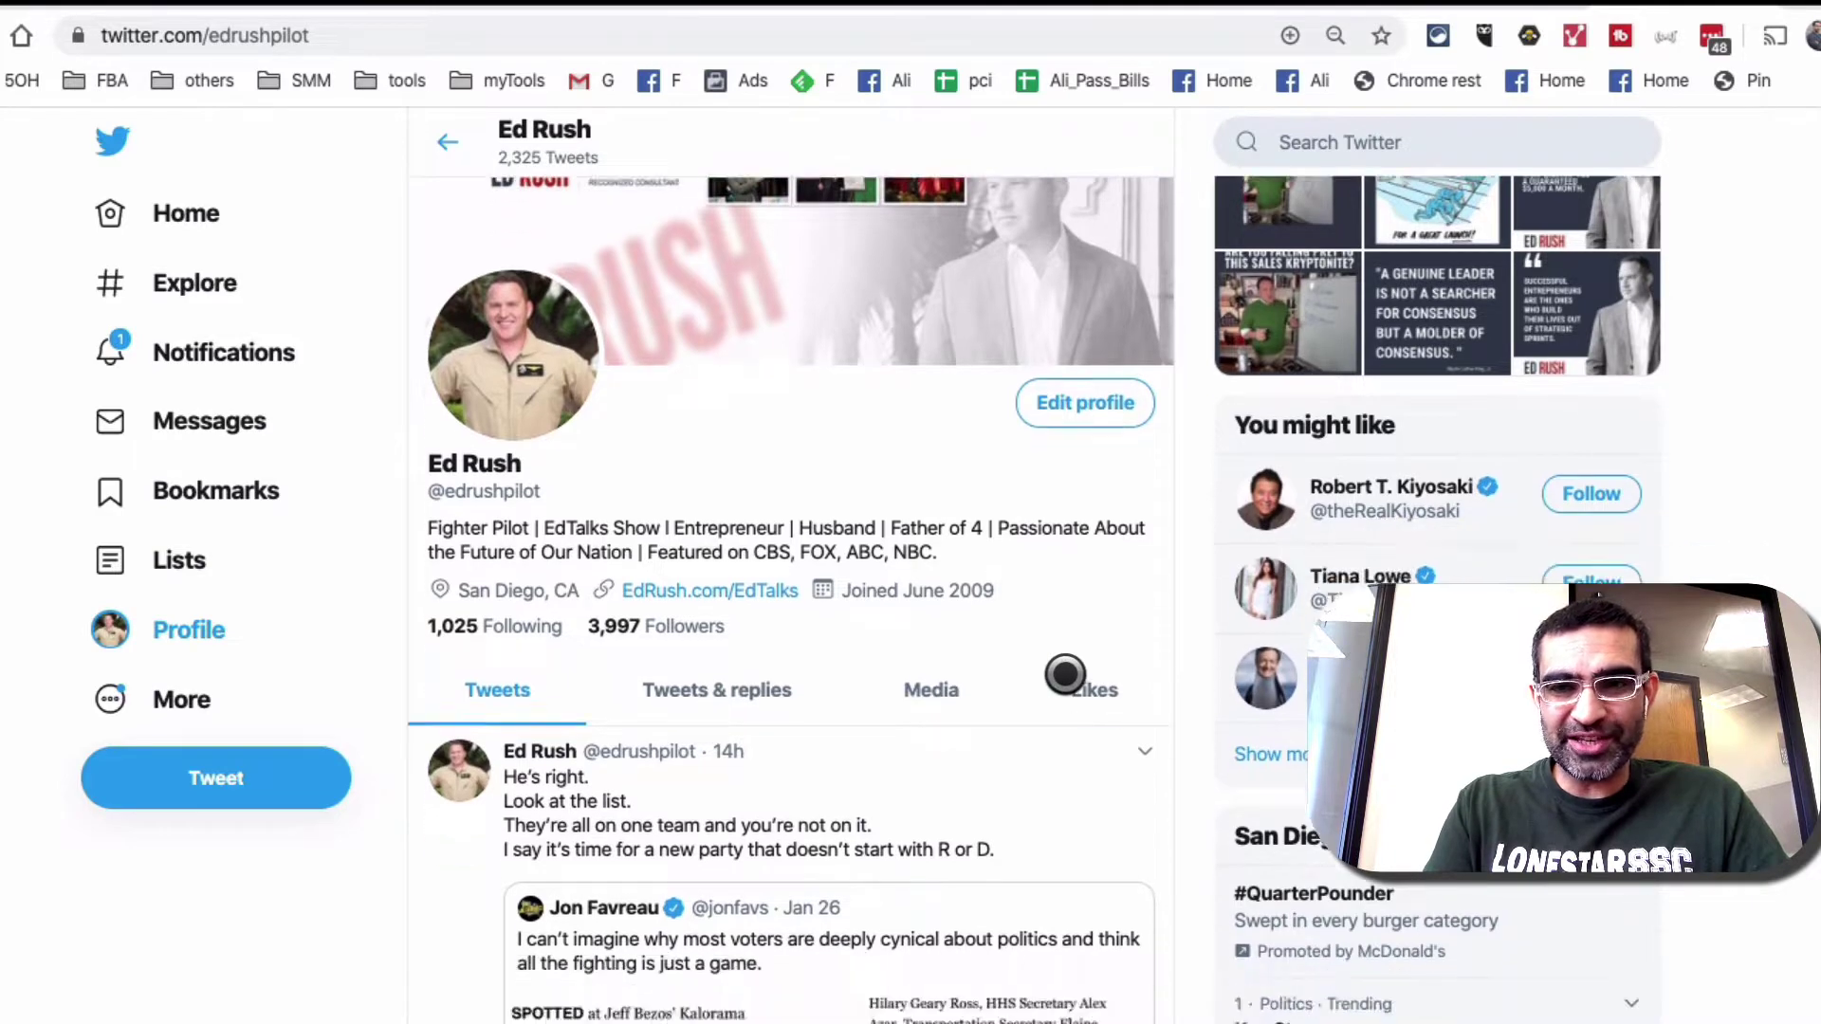
{"action": "scroll", "coordinate": [1065, 674], "scroll_direction": "up", "scroll_amount": 1}
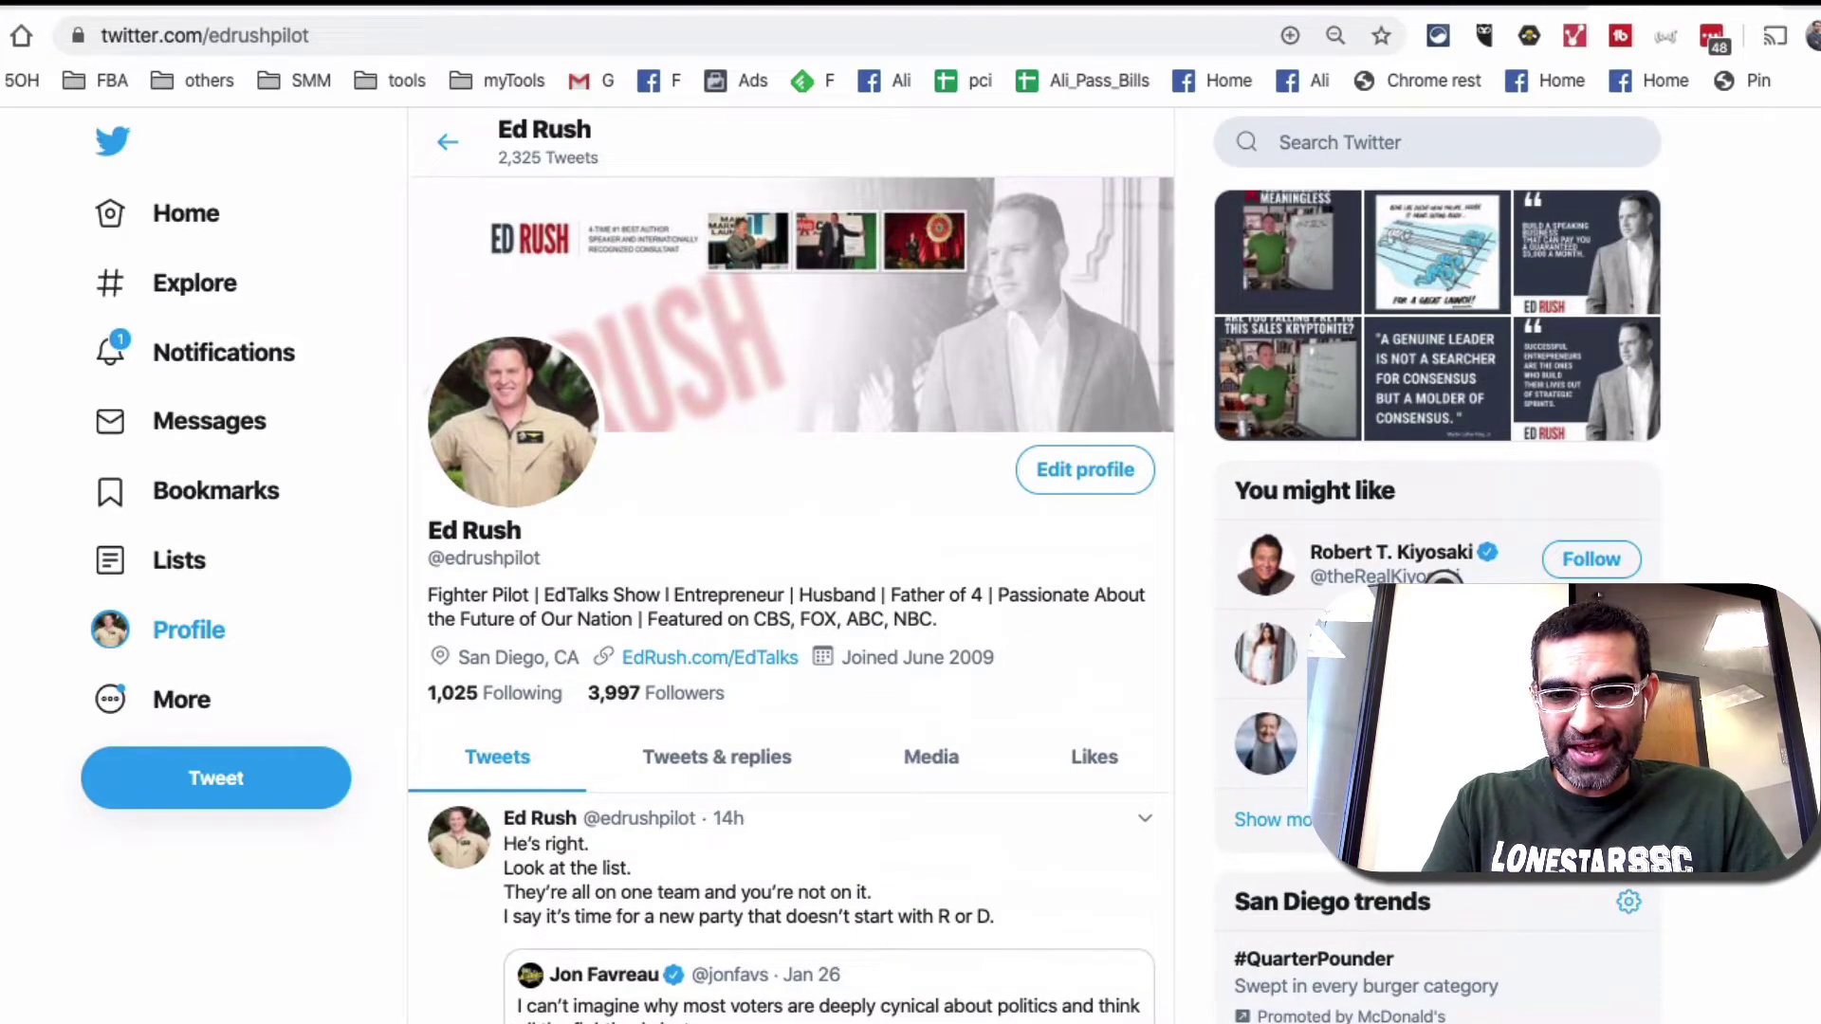
{"action": "scroll", "coordinate": [1065, 644], "scroll_direction": "down", "scroll_amount": 3}
{"action": "scroll", "coordinate": [1065, 645], "scroll_direction": "up", "scroll_amount": 3}
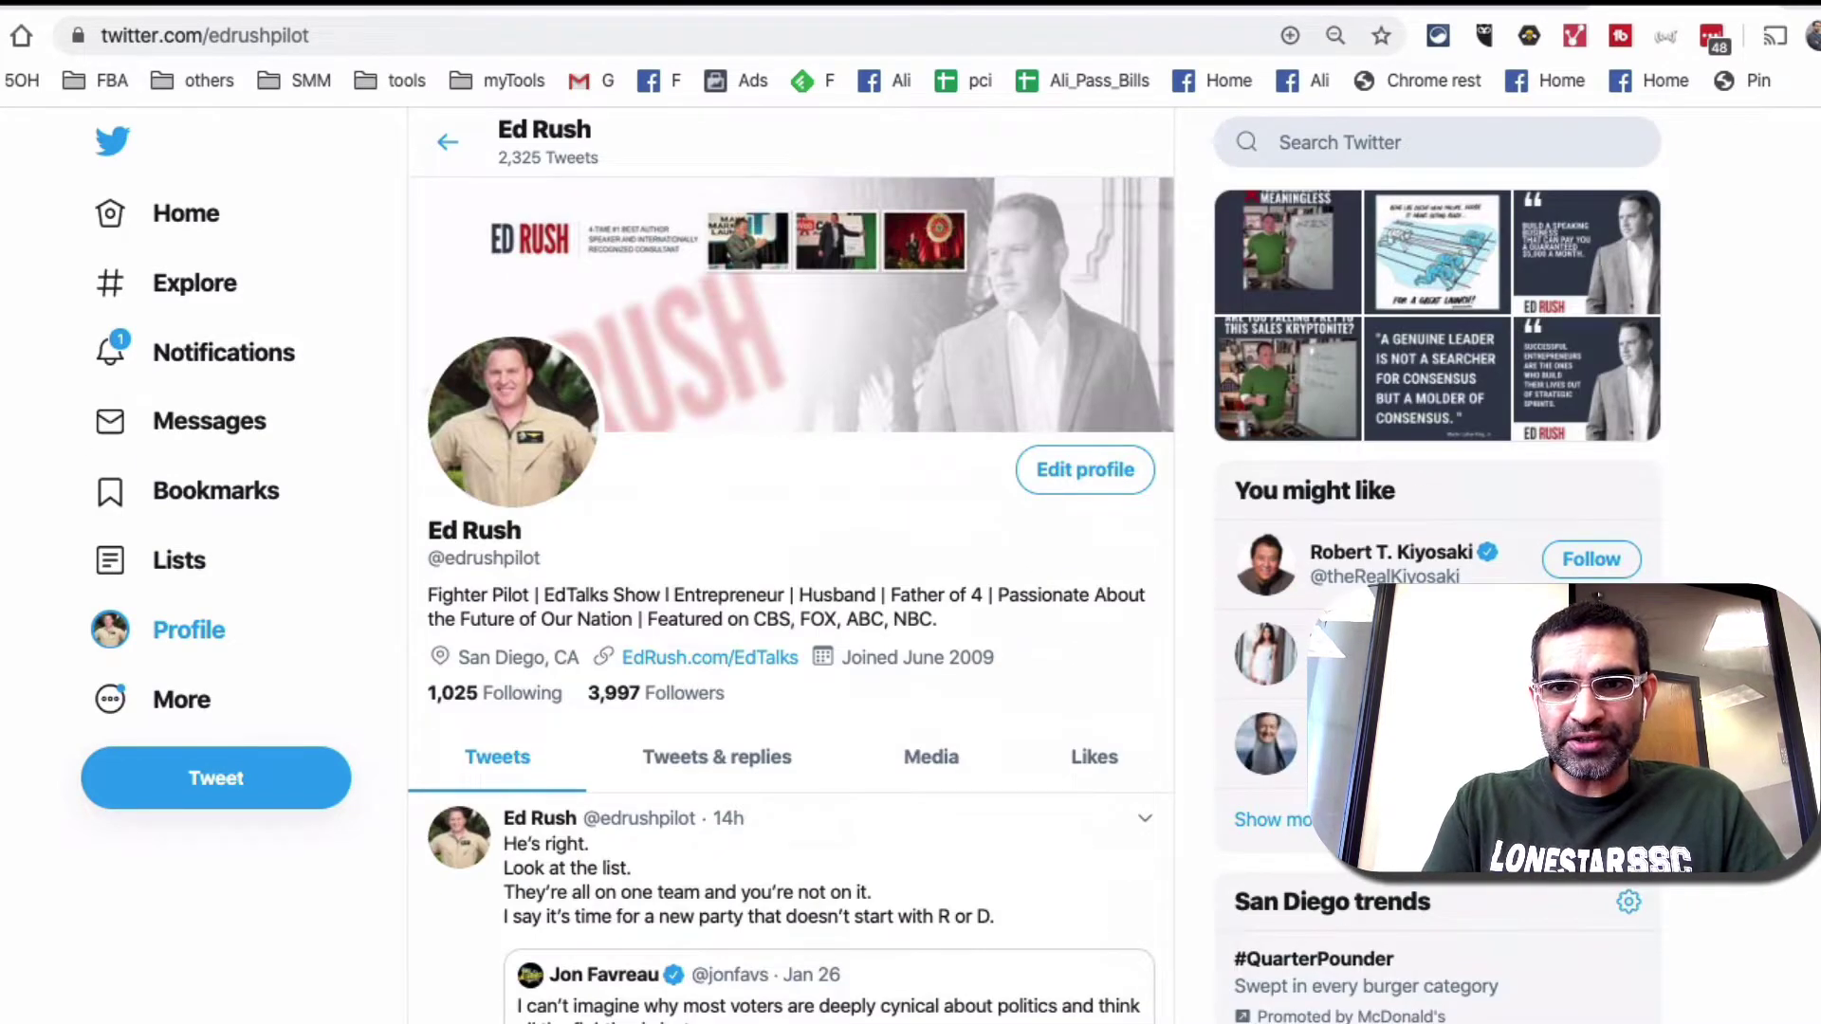
{"action": "left_click", "coordinate": [1239, 5]}
{"action": "left_click", "coordinate": [1520, 110]}
{"action": "key", "text": "b"}
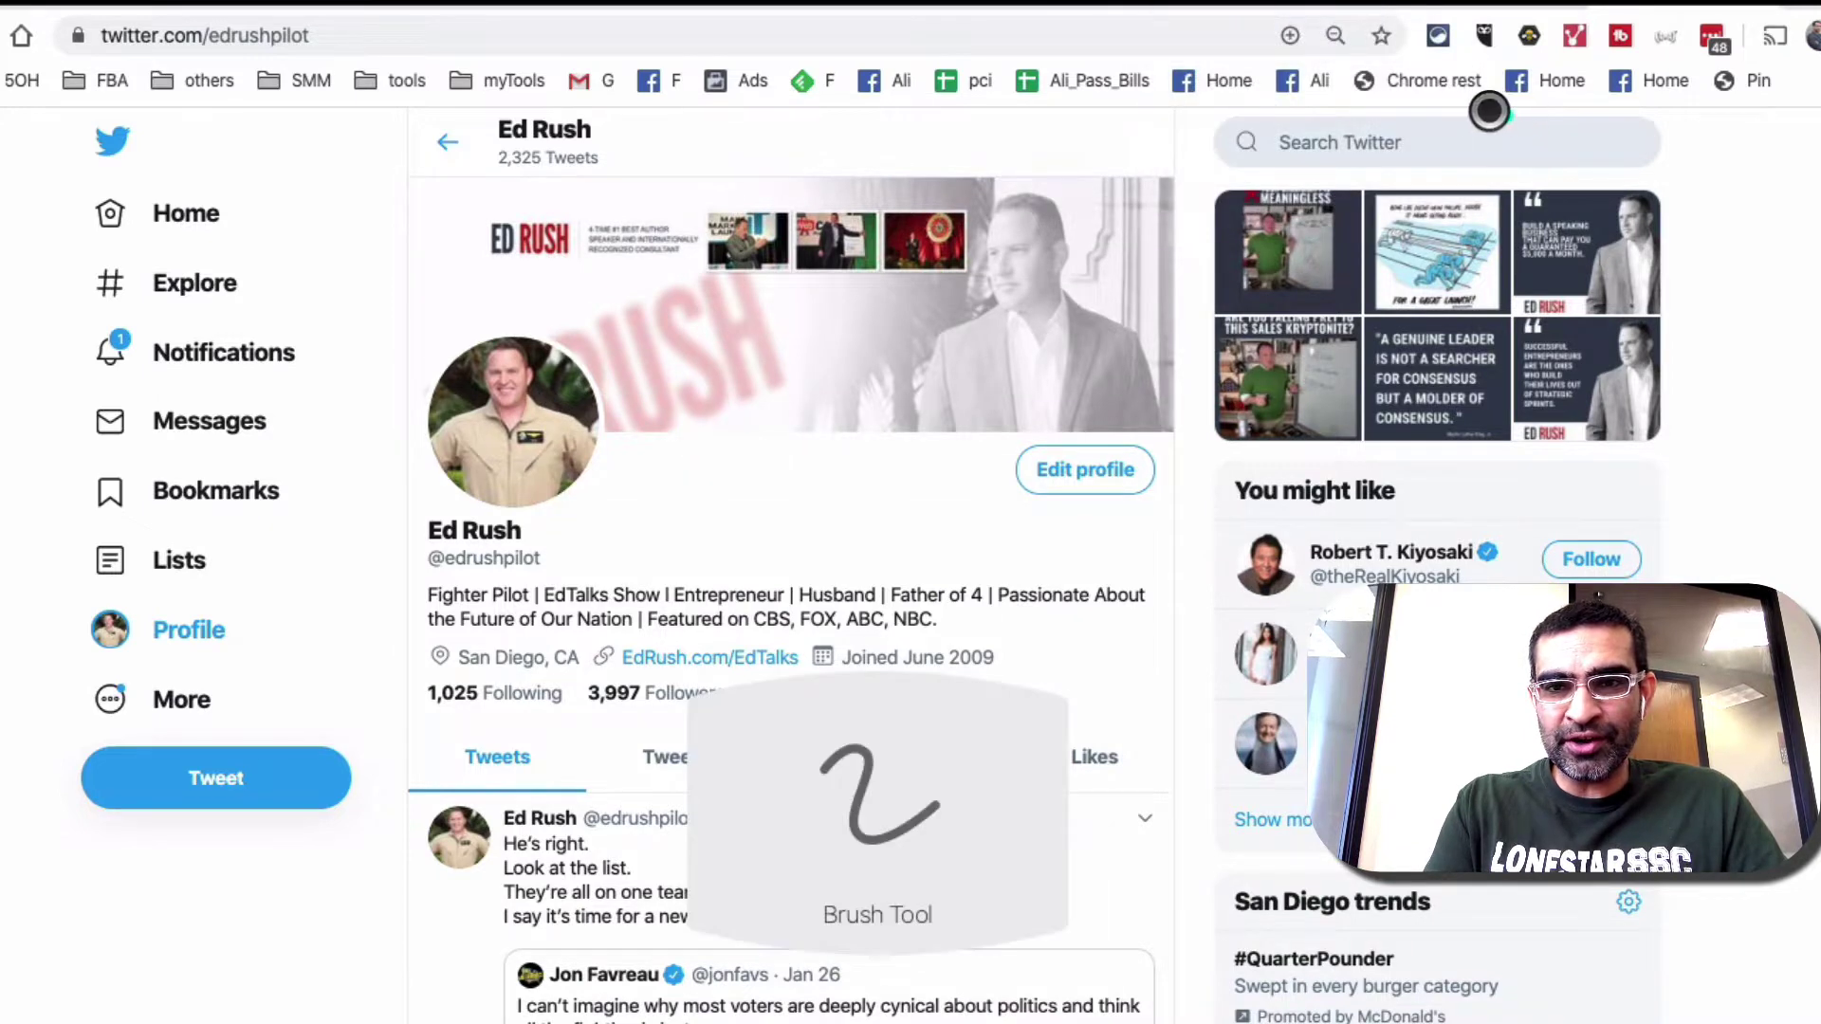
{"action": "mouse_move", "coordinate": [1489, 111]}
{"action": "left_mouse_down"}
{"action": "mouse_move", "coordinate": [1167, 191]}
{"action": "mouse_move", "coordinate": [1317, 475]}
{"action": "mouse_move", "coordinate": [1739, 260]}
{"action": "mouse_move", "coordinate": [1536, 117]}
{"action": "left_mouse_up"}
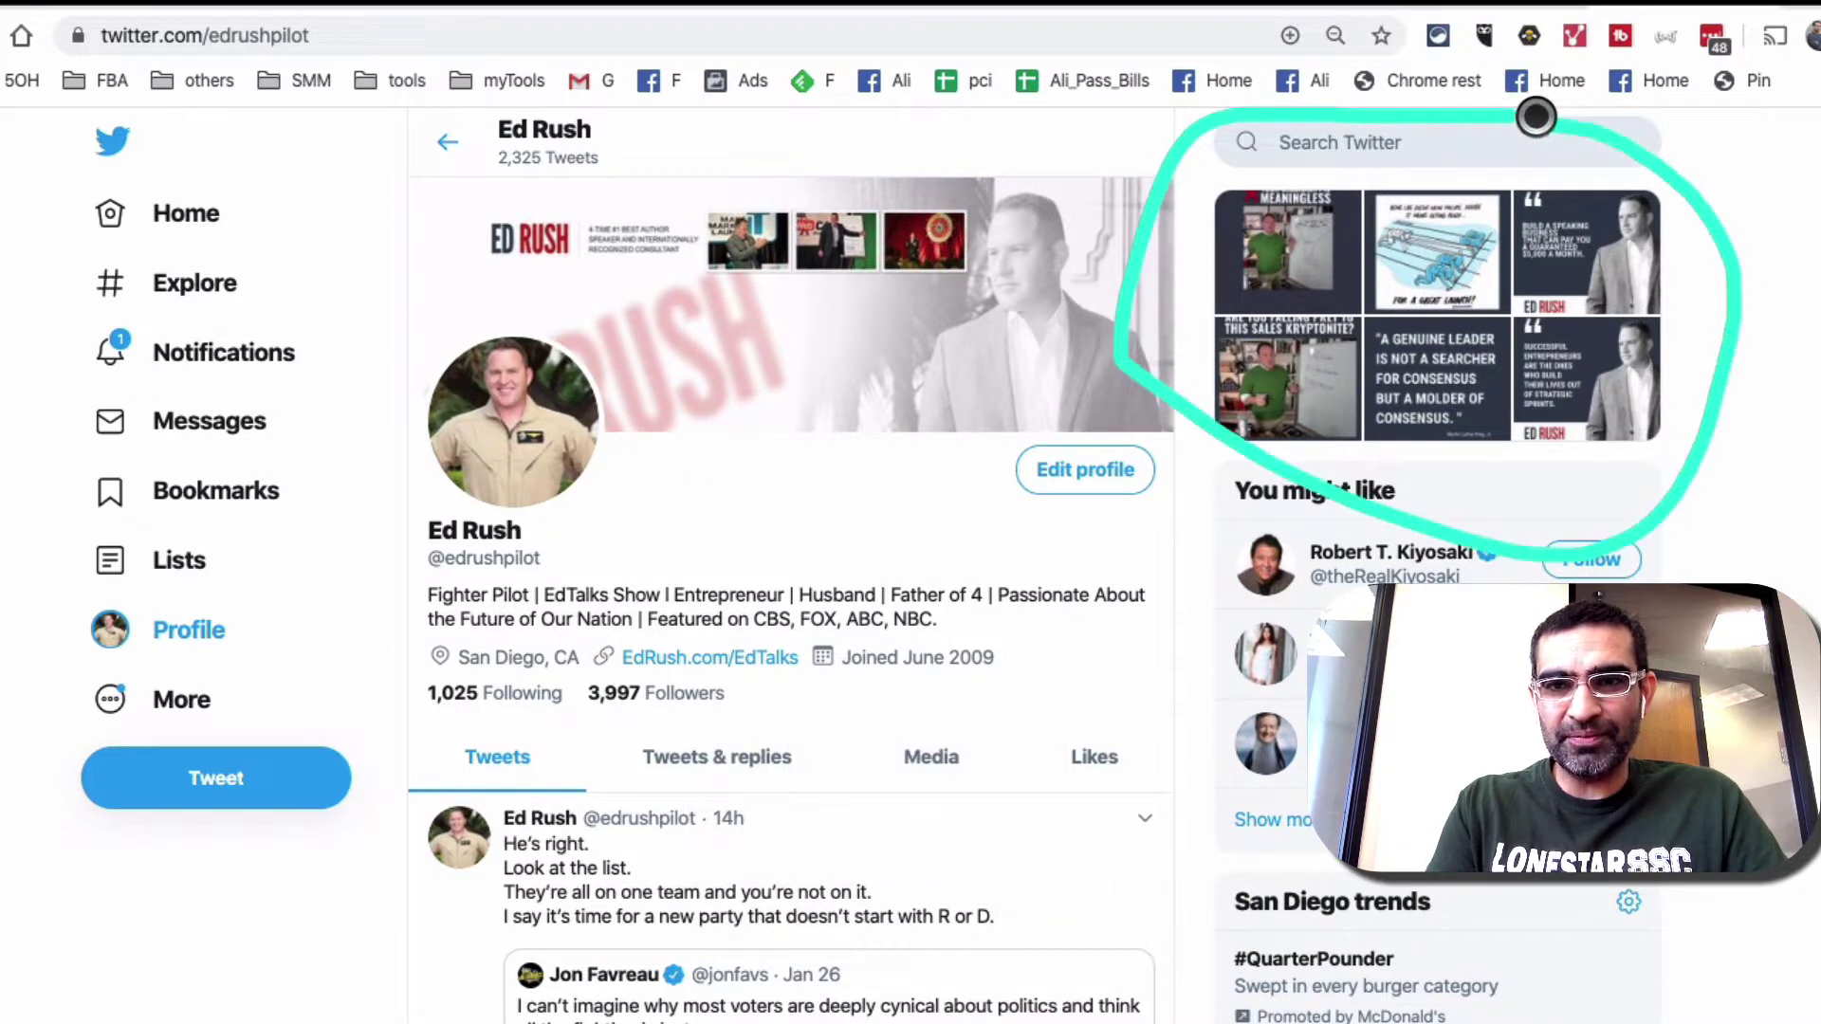
{"action": "left_click_drag", "start_coordinate": [1235, 173], "coordinate": [1533, 171]}
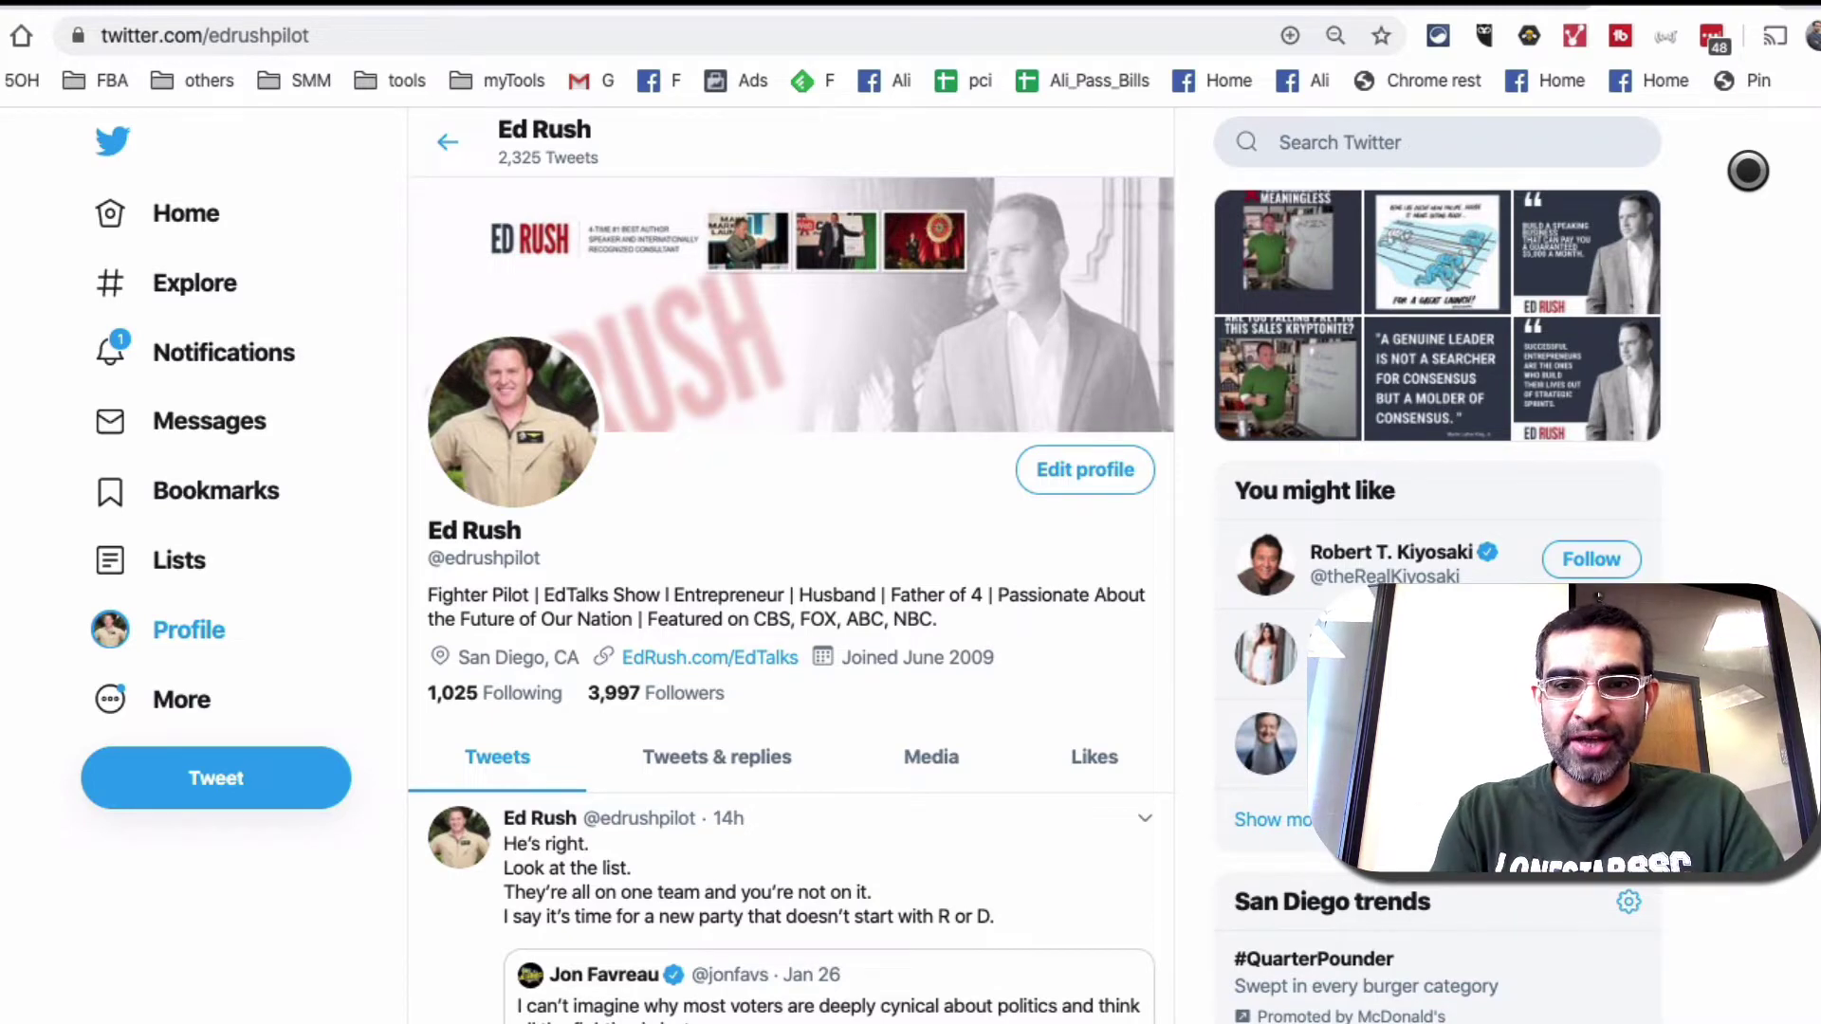
Search Twitter for "new tv"
{"action": "left_click", "coordinate": [1641, 142]}
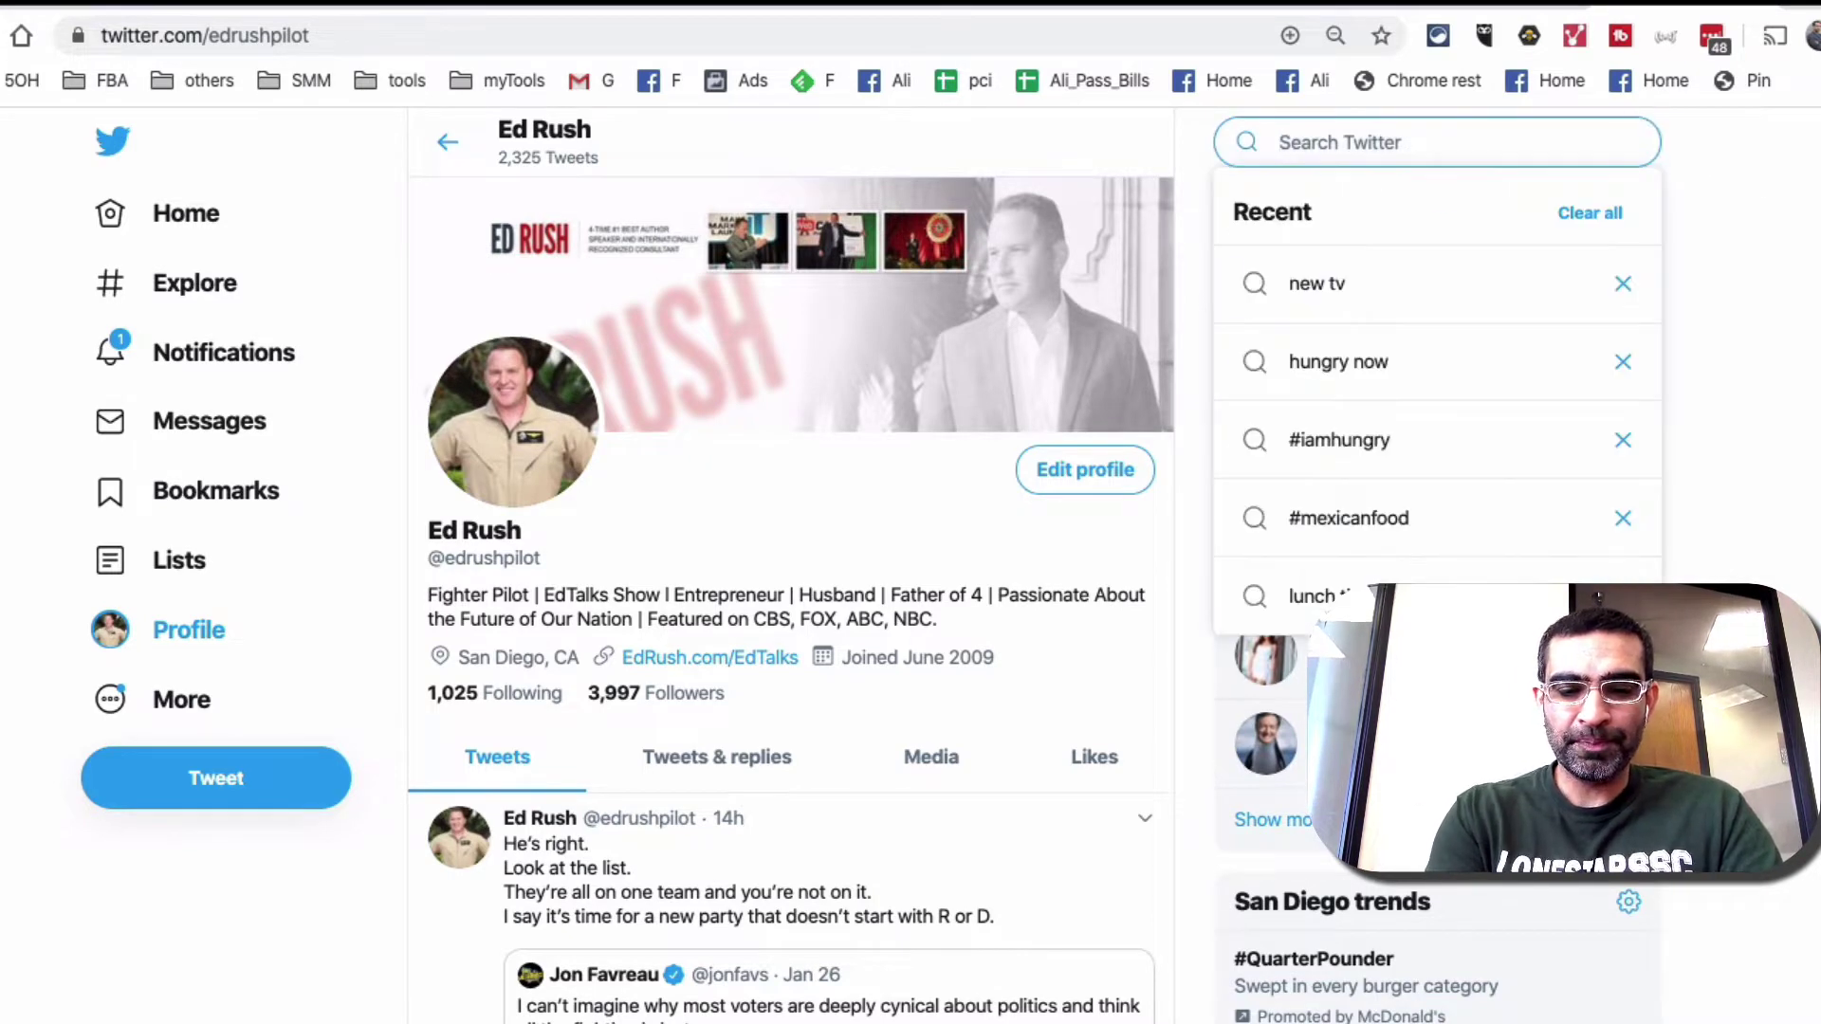
{"action": "type", "text": "new tv"}
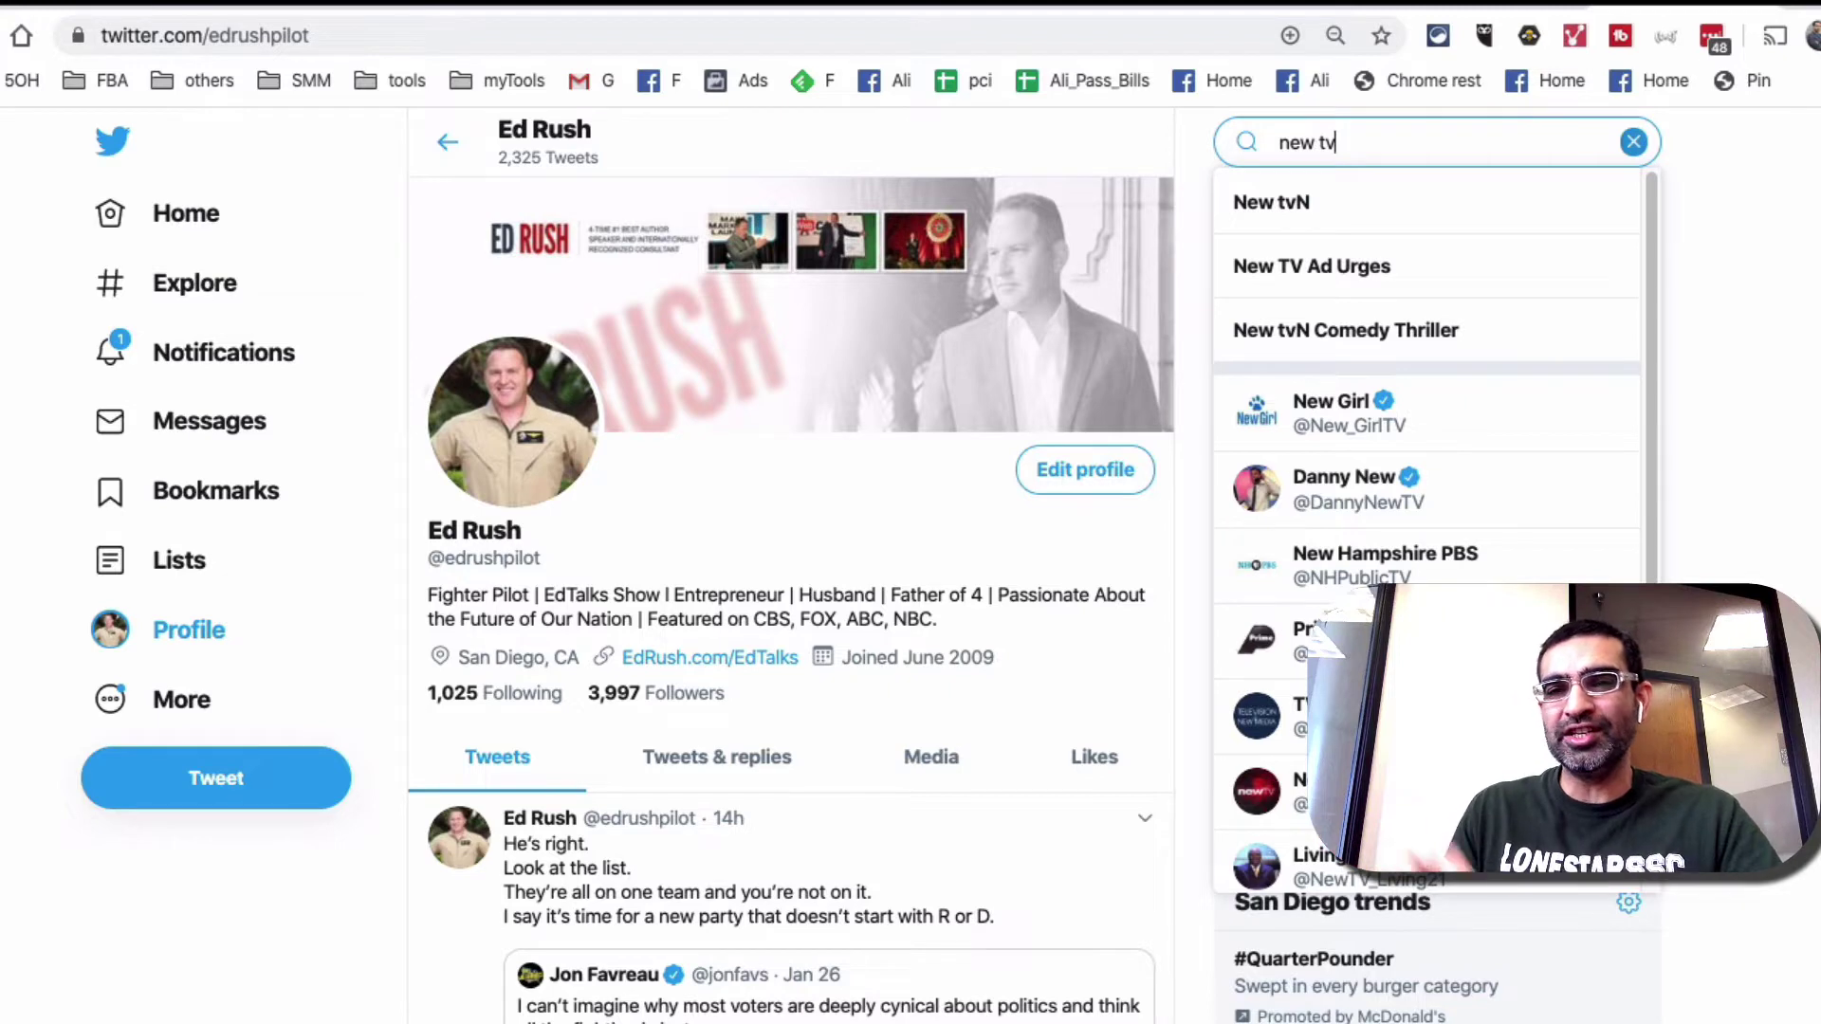
{"action": "key", "text": "Return"}
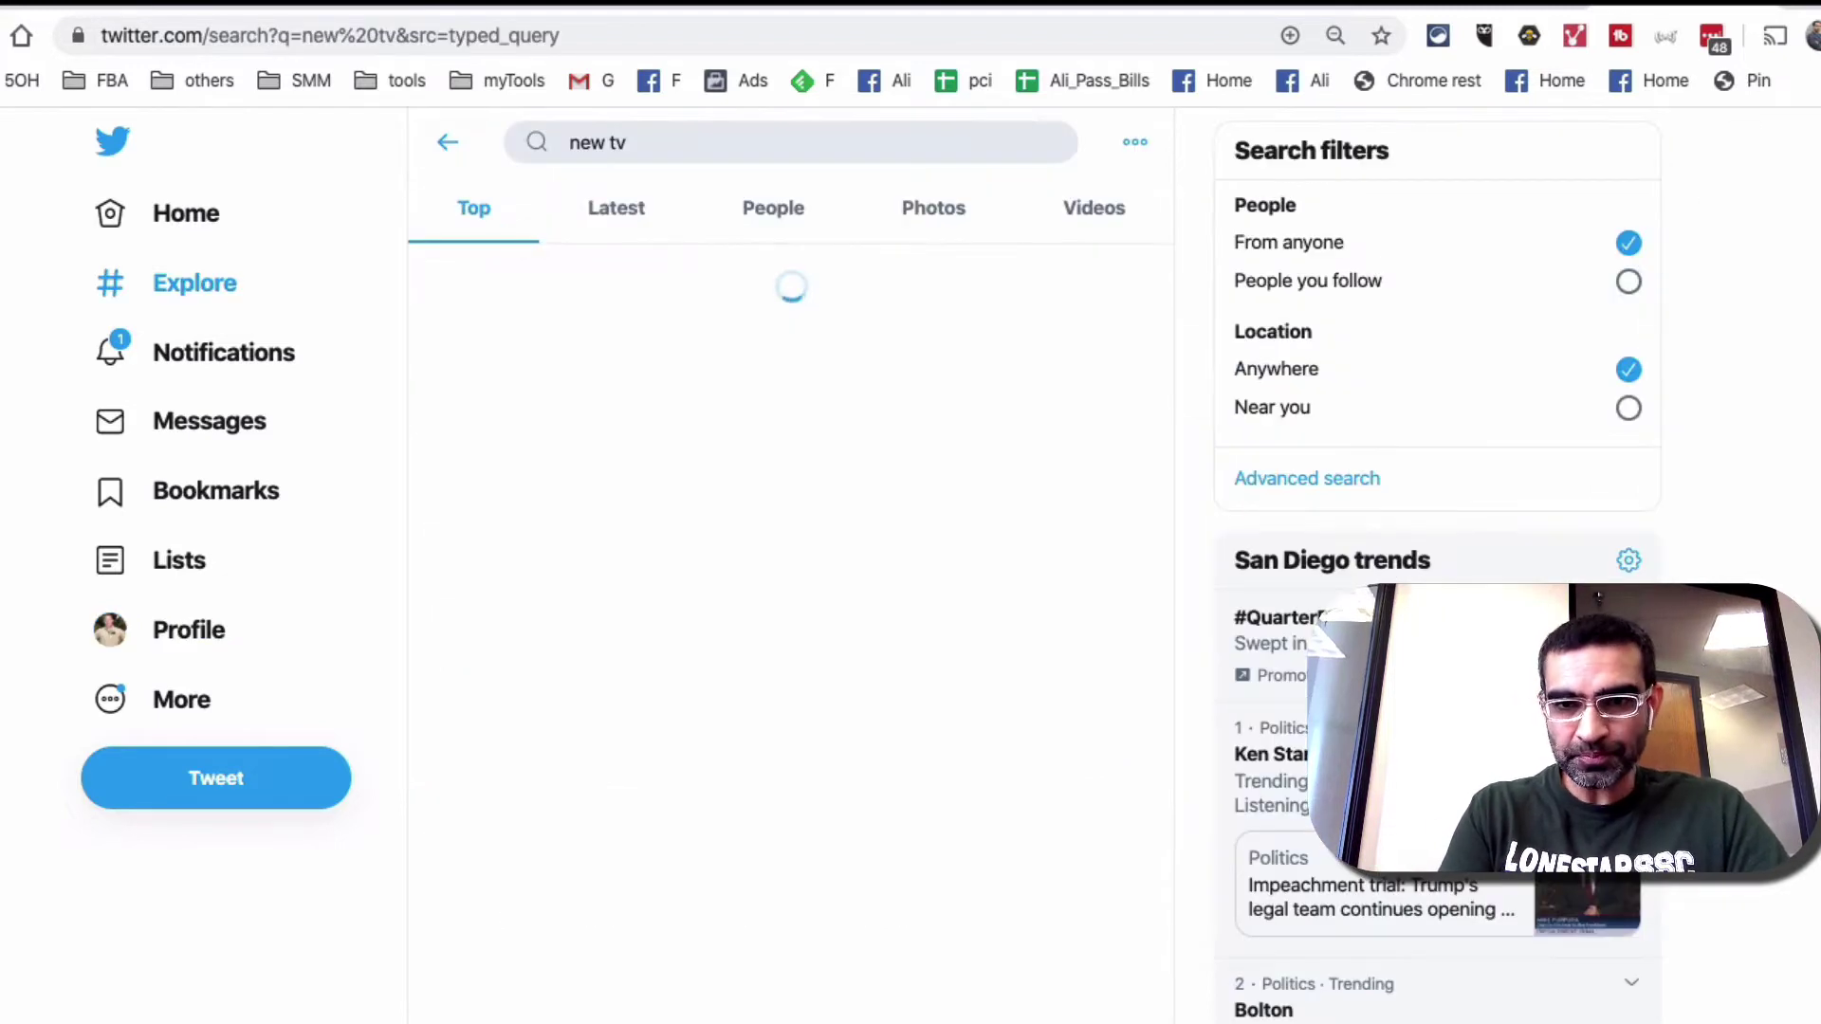
Restrict the "new tv" search results to the Near you location
{"action": "scroll", "coordinate": [1641, 345], "scroll_direction": "up", "scroll_amount": 5}
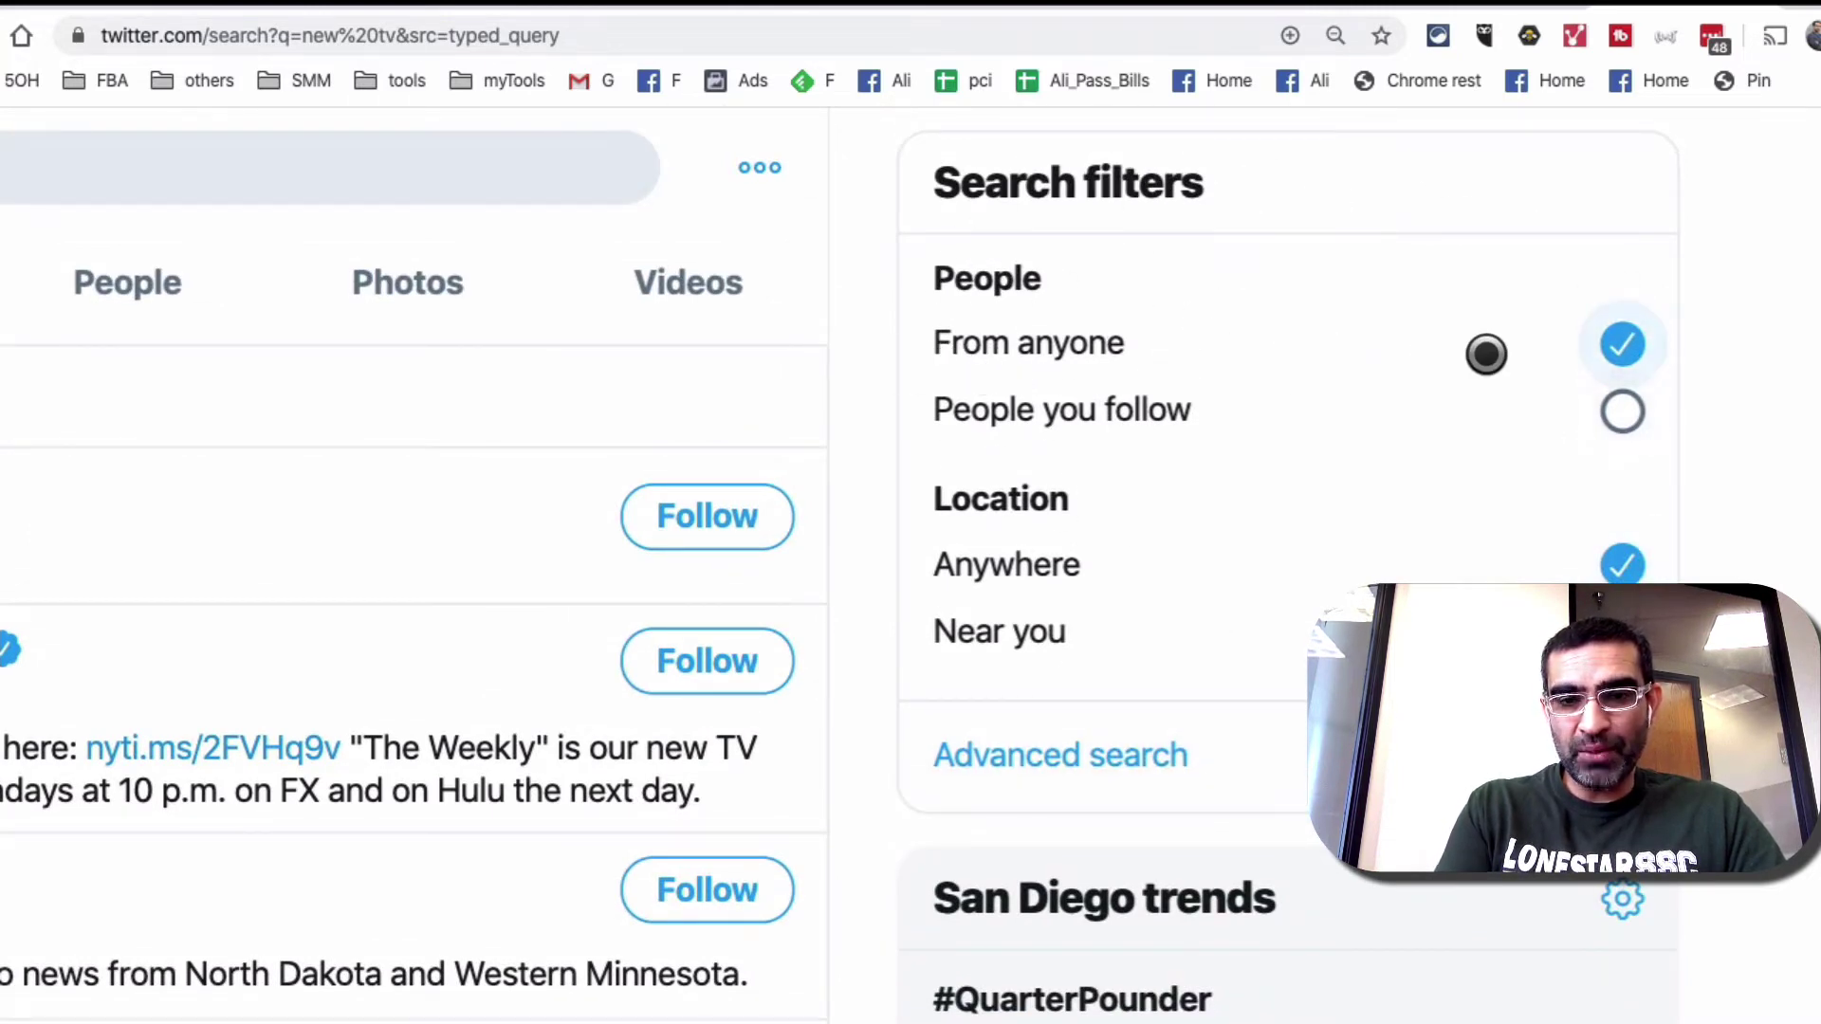
{"action": "scroll", "coordinate": [1406, 458], "scroll_direction": "down", "scroll_amount": 1}
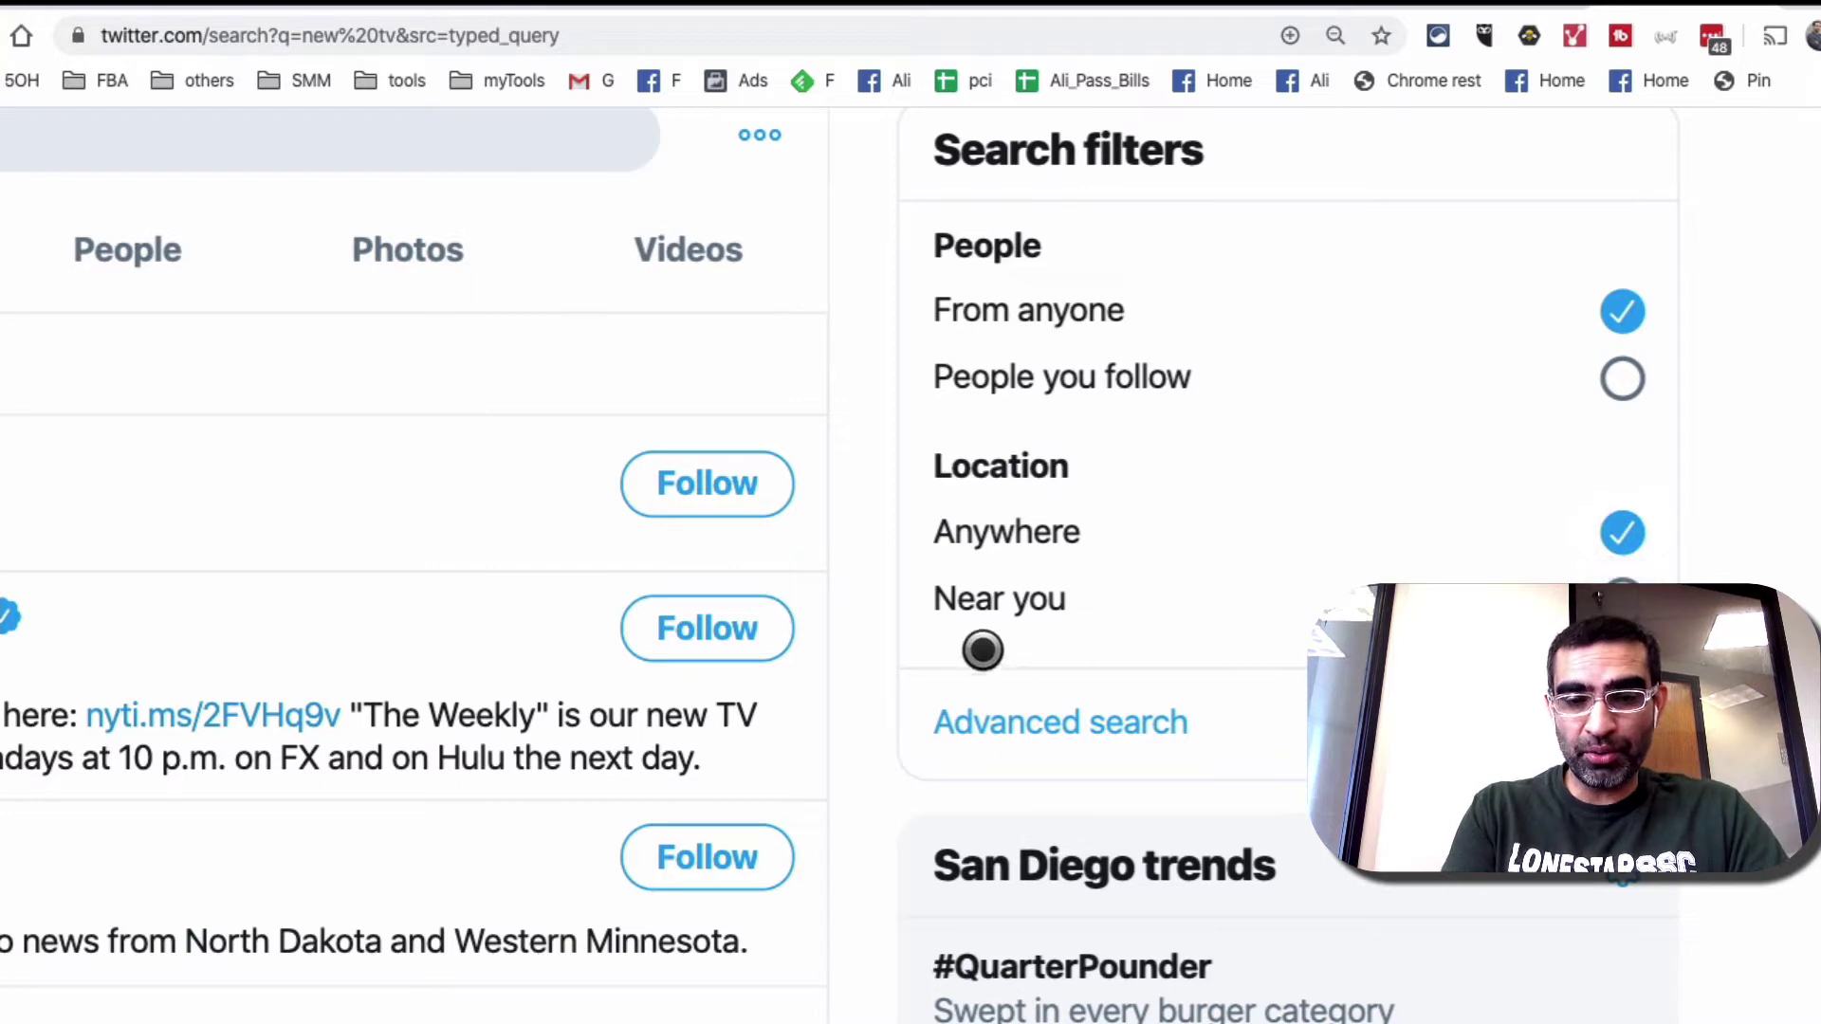
{"action": "left_click", "coordinate": [1622, 598]}
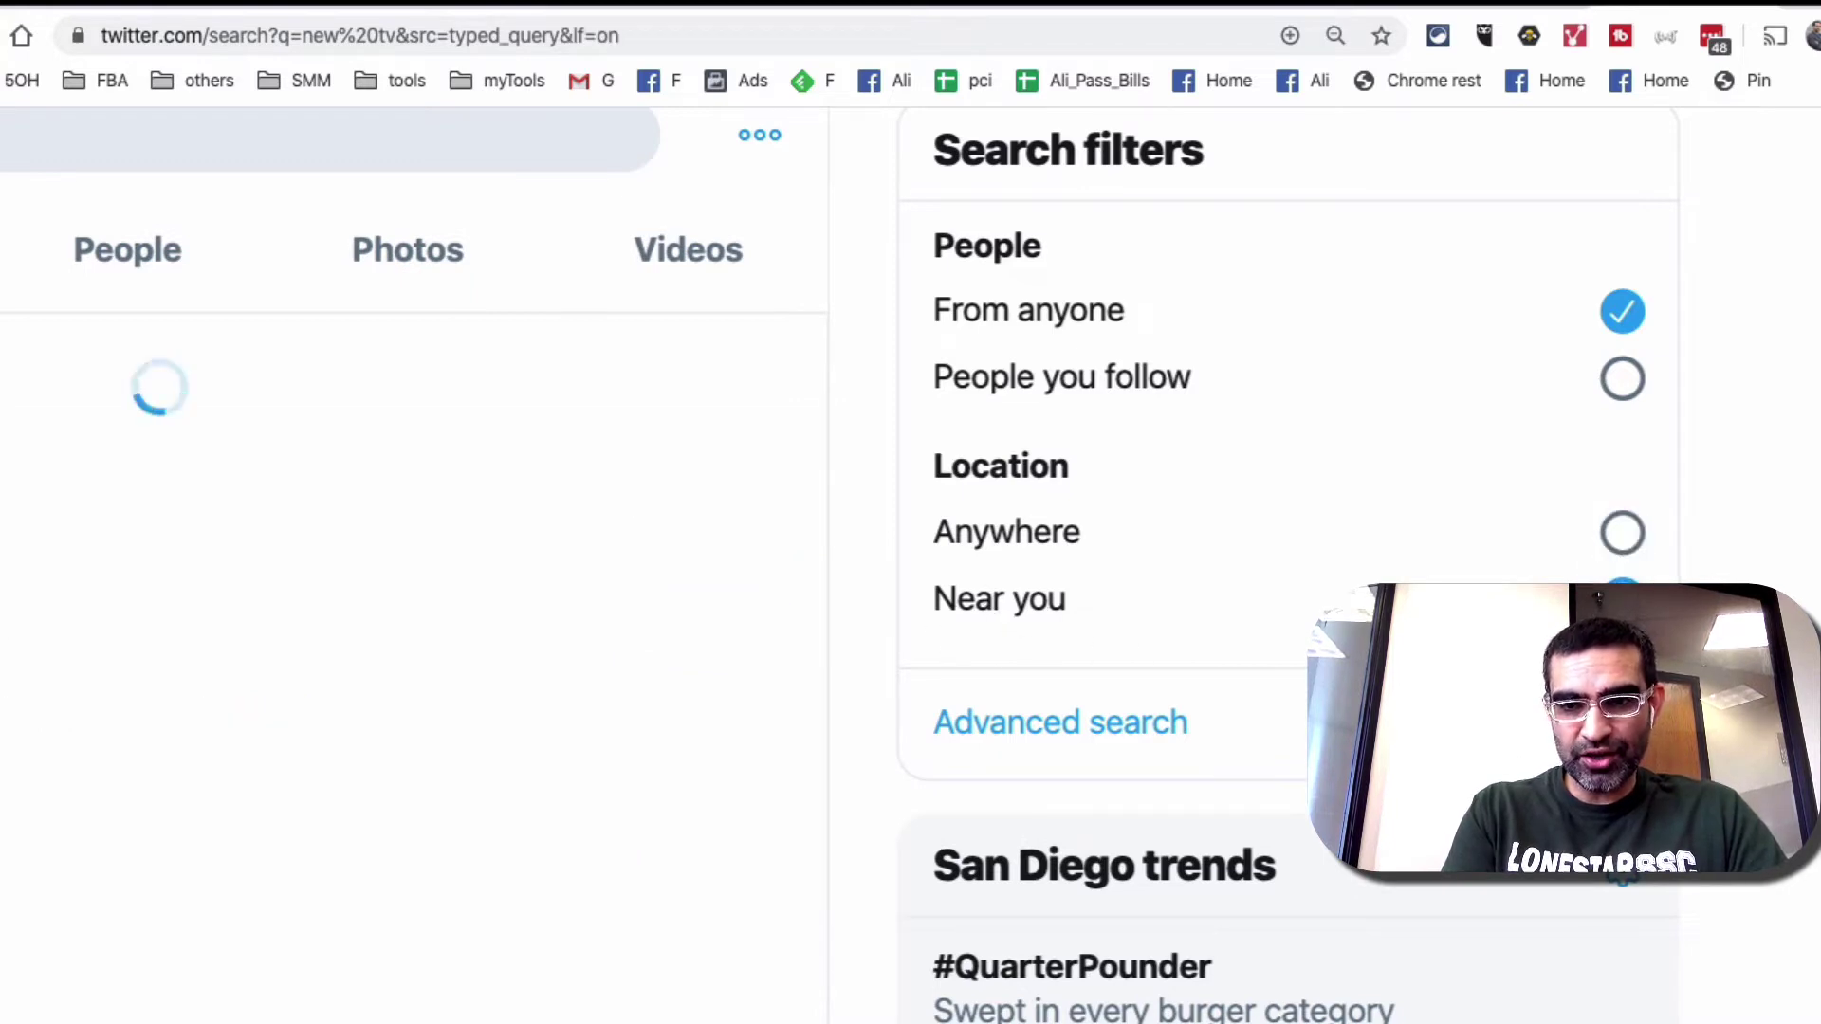
{"action": "key", "text": "super+minus"}
{"action": "key", "text": "super+minus"}
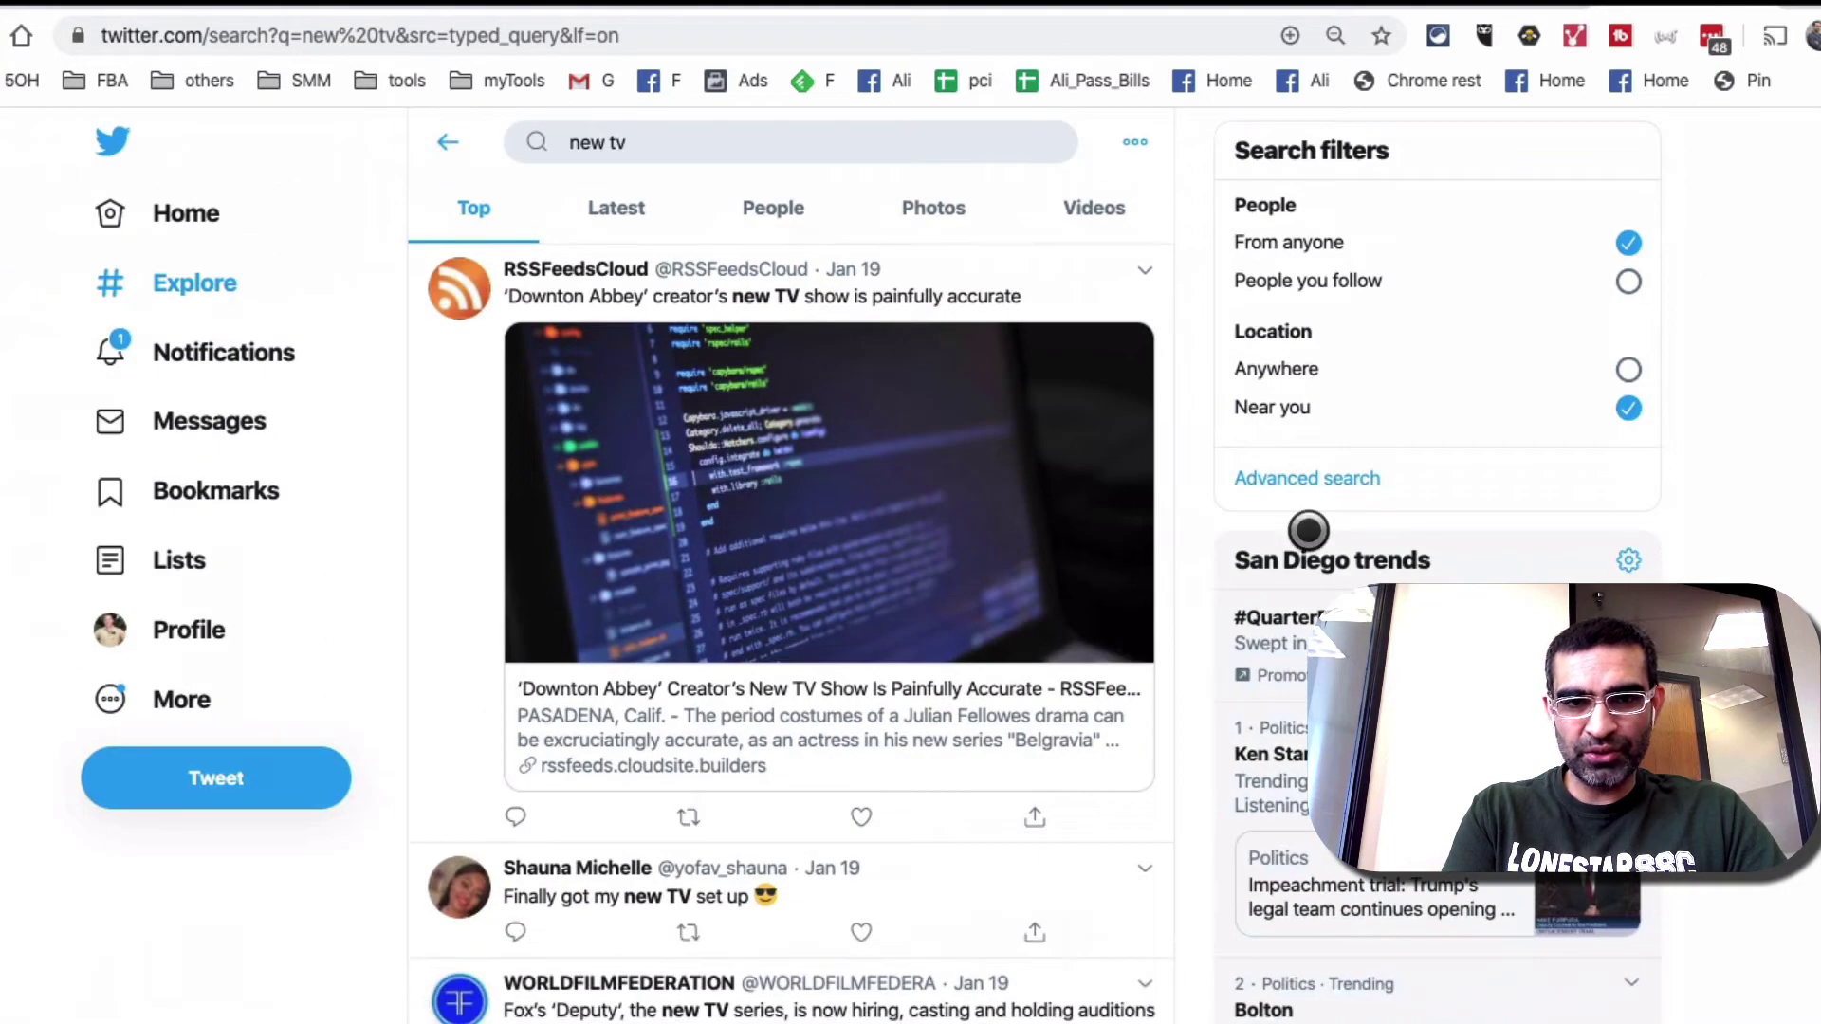
Look through the top nearby tweets mentioning "new tv" and the search filters beside them
{"action": "scroll", "coordinate": [866, 574], "scroll_direction": "down", "scroll_amount": 5}
{"action": "scroll", "coordinate": [866, 574], "scroll_direction": "up", "scroll_amount": 3}
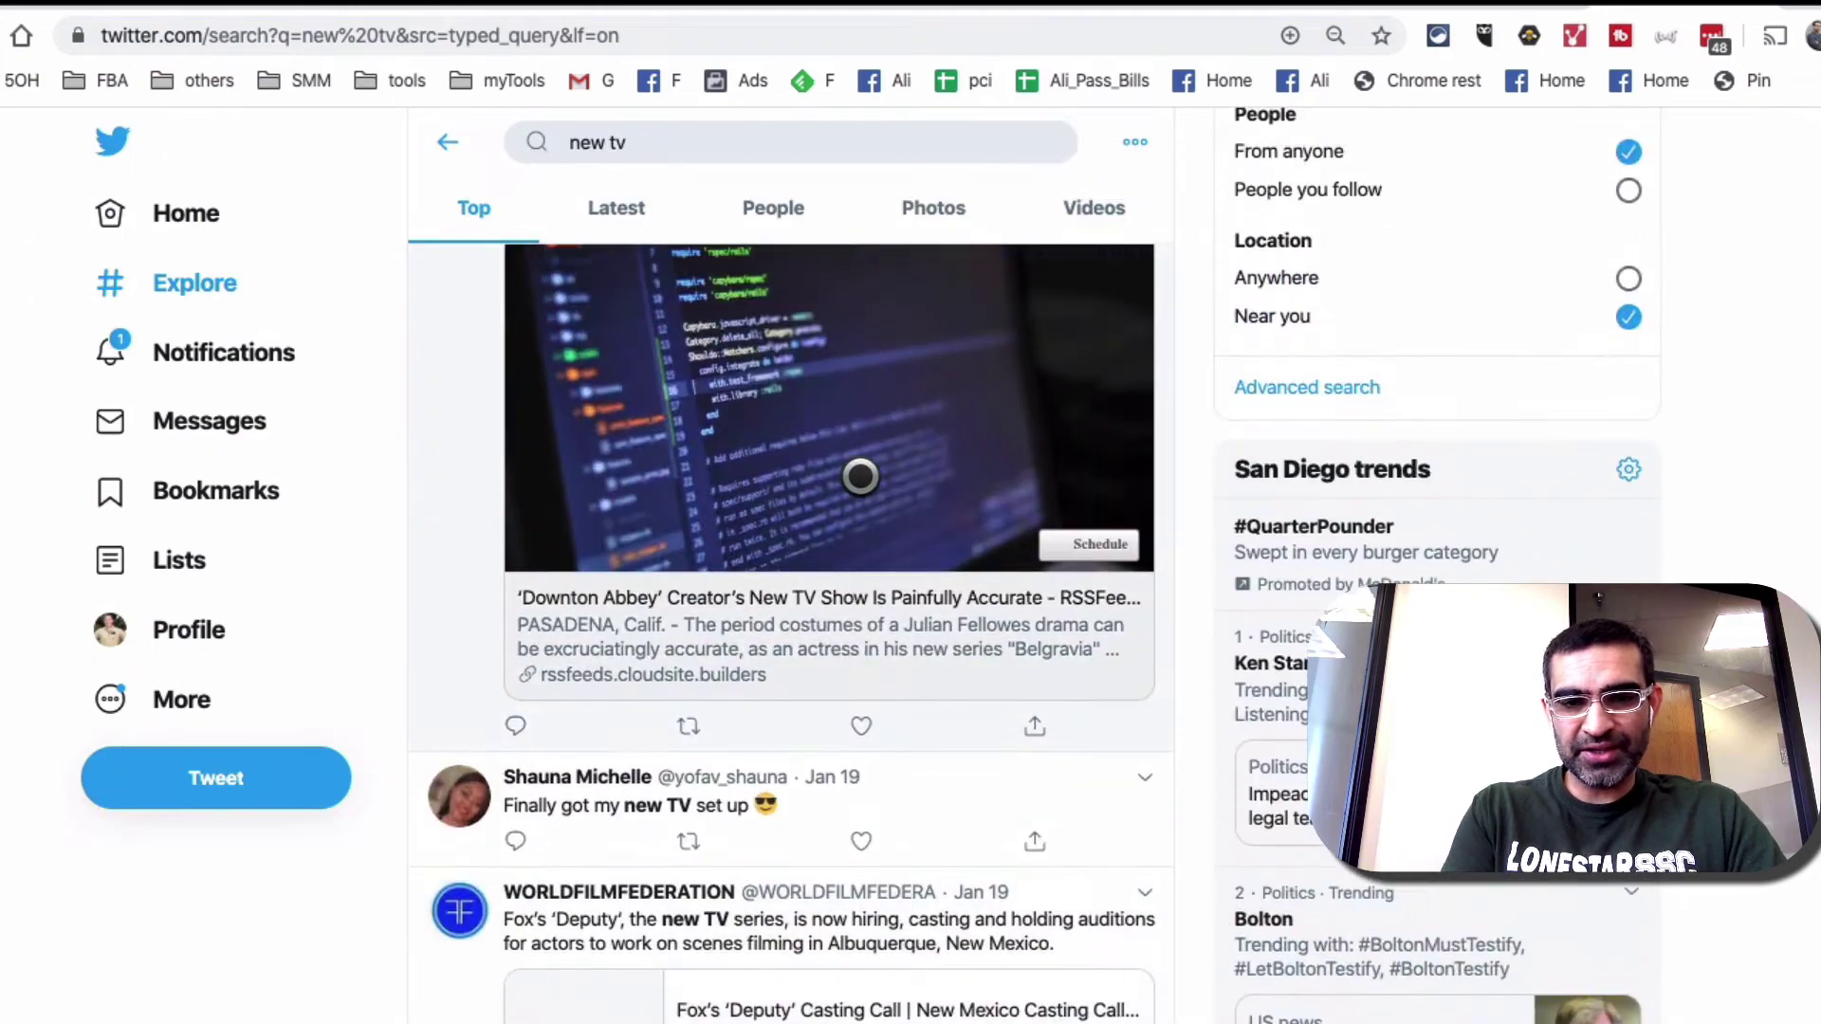
{"action": "scroll", "coordinate": [860, 476], "scroll_direction": "down", "scroll_amount": 8}
{"action": "scroll", "coordinate": [860, 476], "scroll_direction": "down", "scroll_amount": 6}
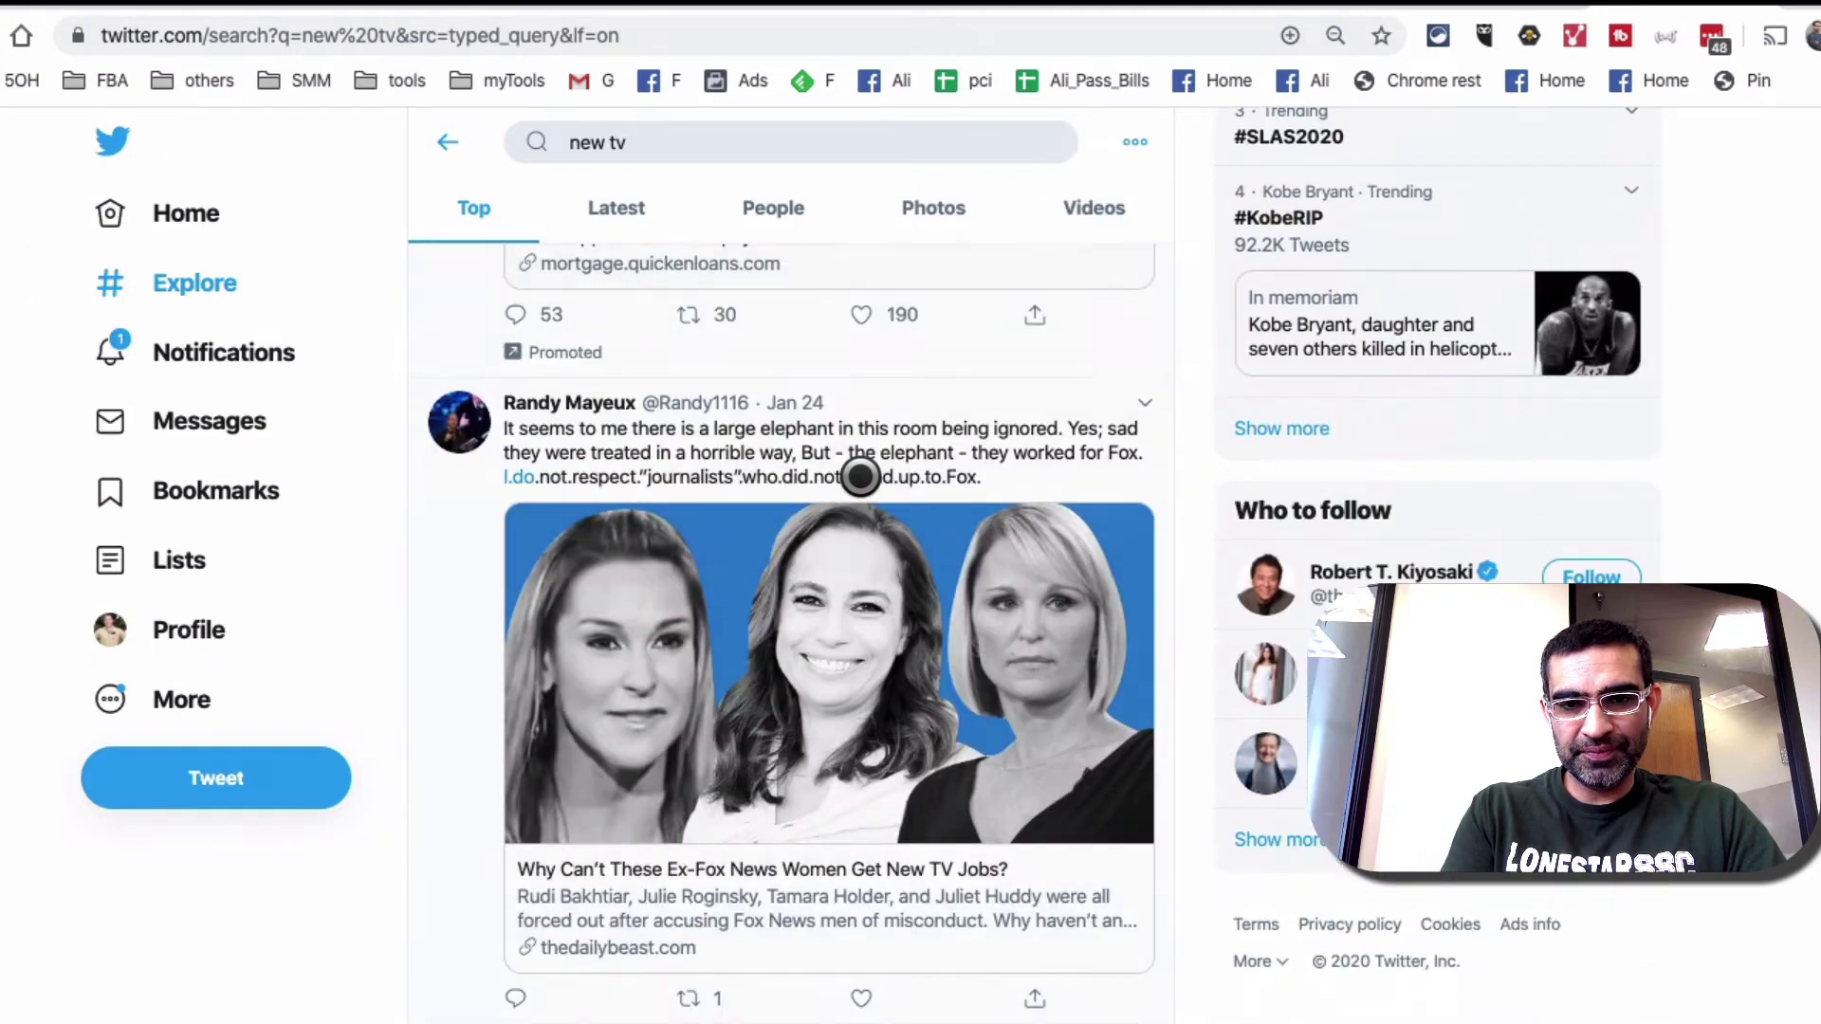
{"action": "scroll", "coordinate": [858, 484], "scroll_direction": "up", "scroll_amount": 15}
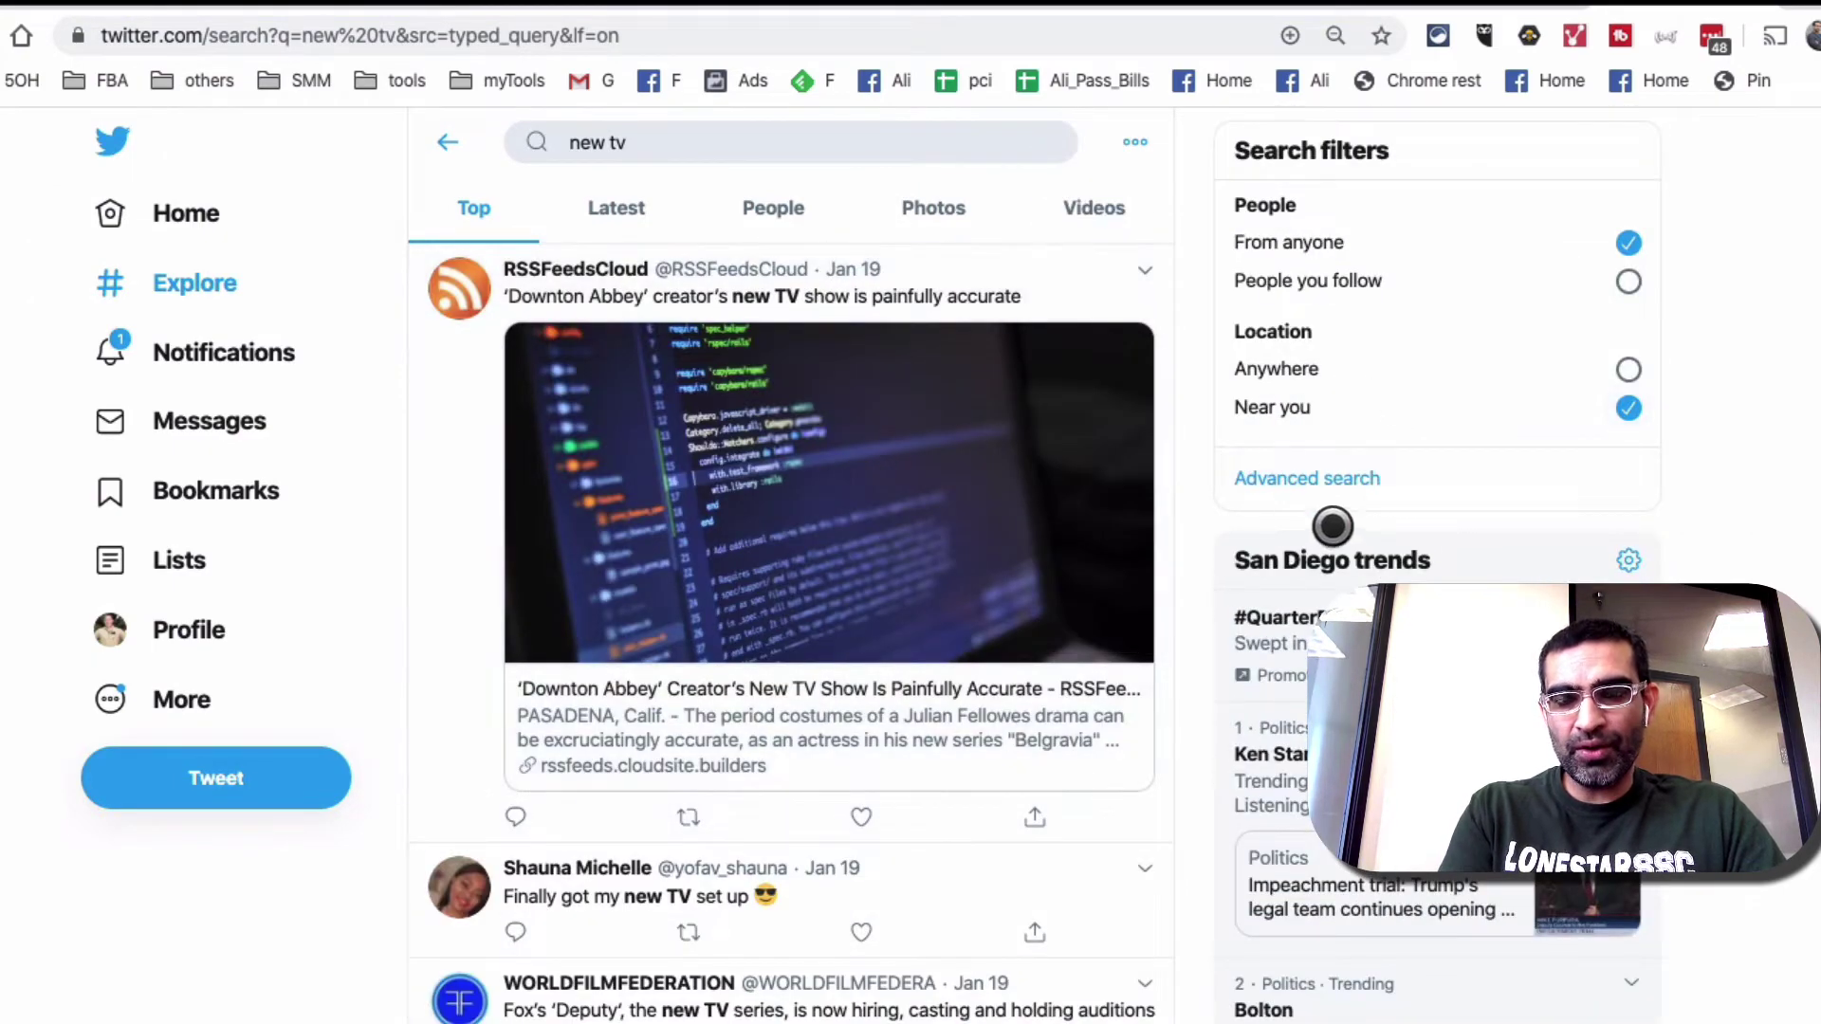
{"action": "scroll", "coordinate": [1334, 524], "scroll_direction": "up", "scroll_amount": 3}
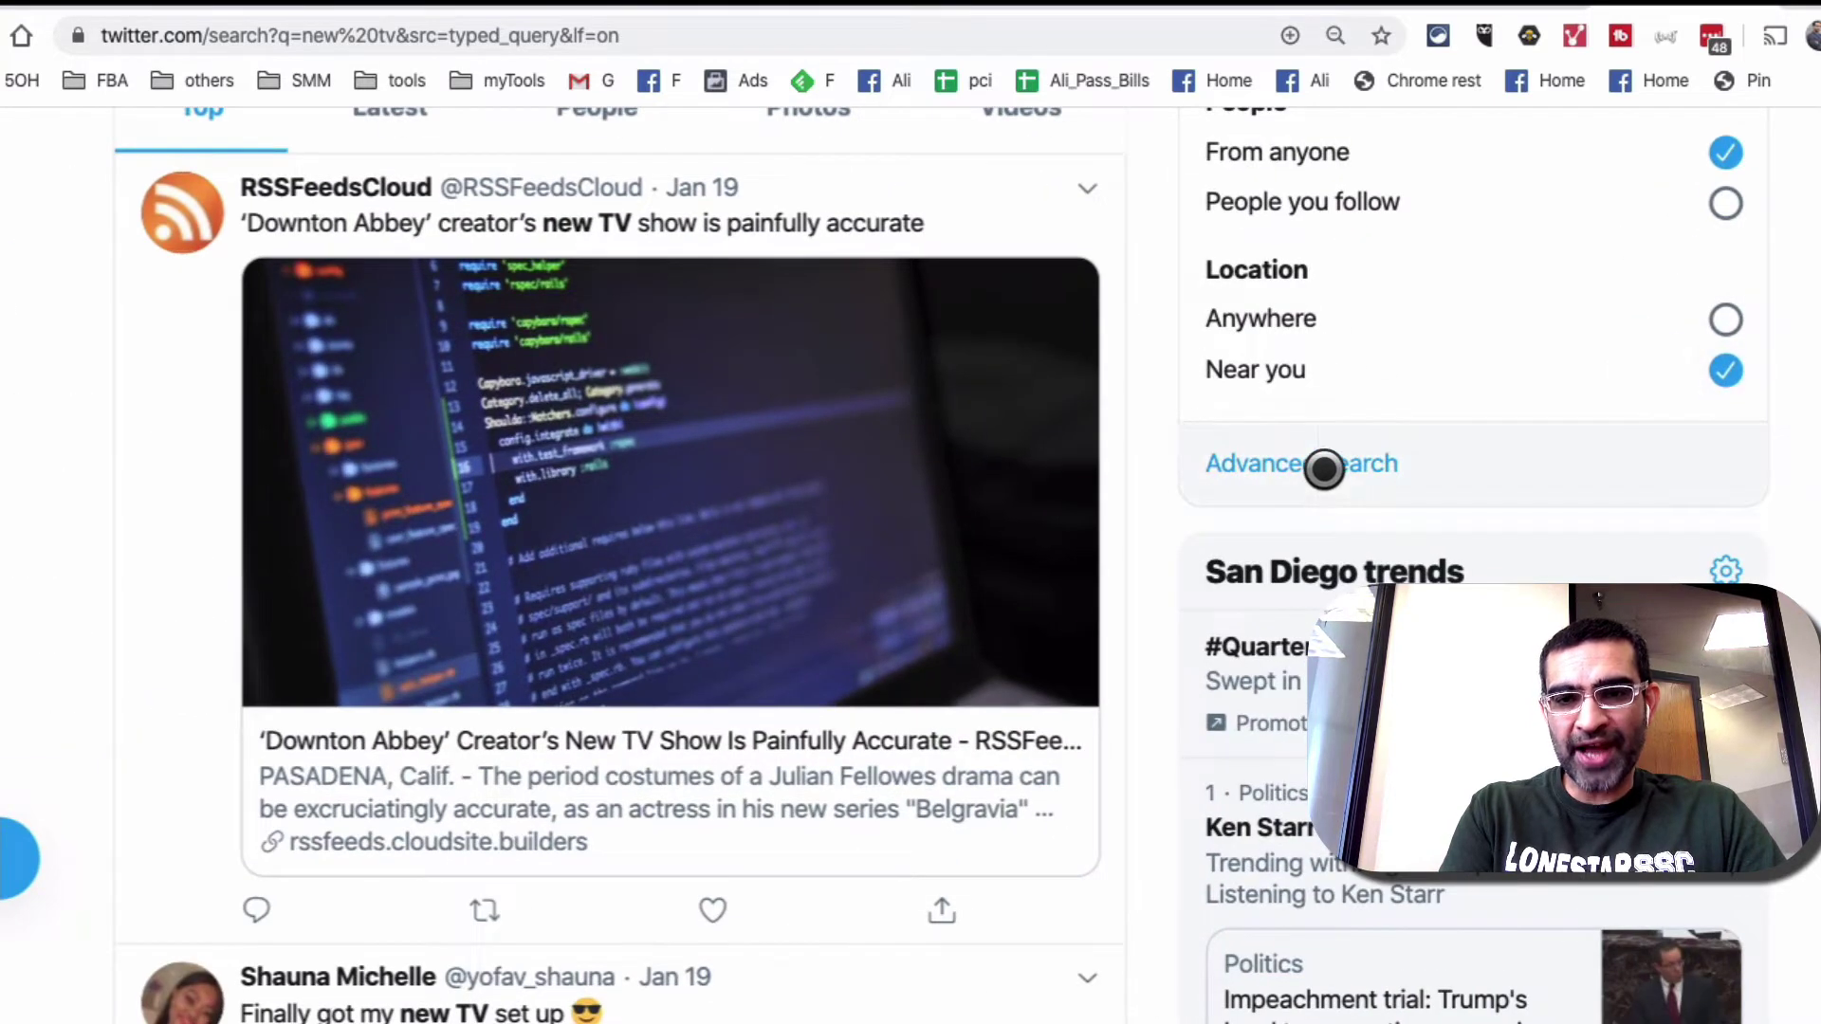
{"action": "scroll", "coordinate": [1281, 548], "scroll_direction": "down", "scroll_amount": 3}
{"action": "scroll", "coordinate": [1281, 549], "scroll_direction": "down", "scroll_amount": 2}
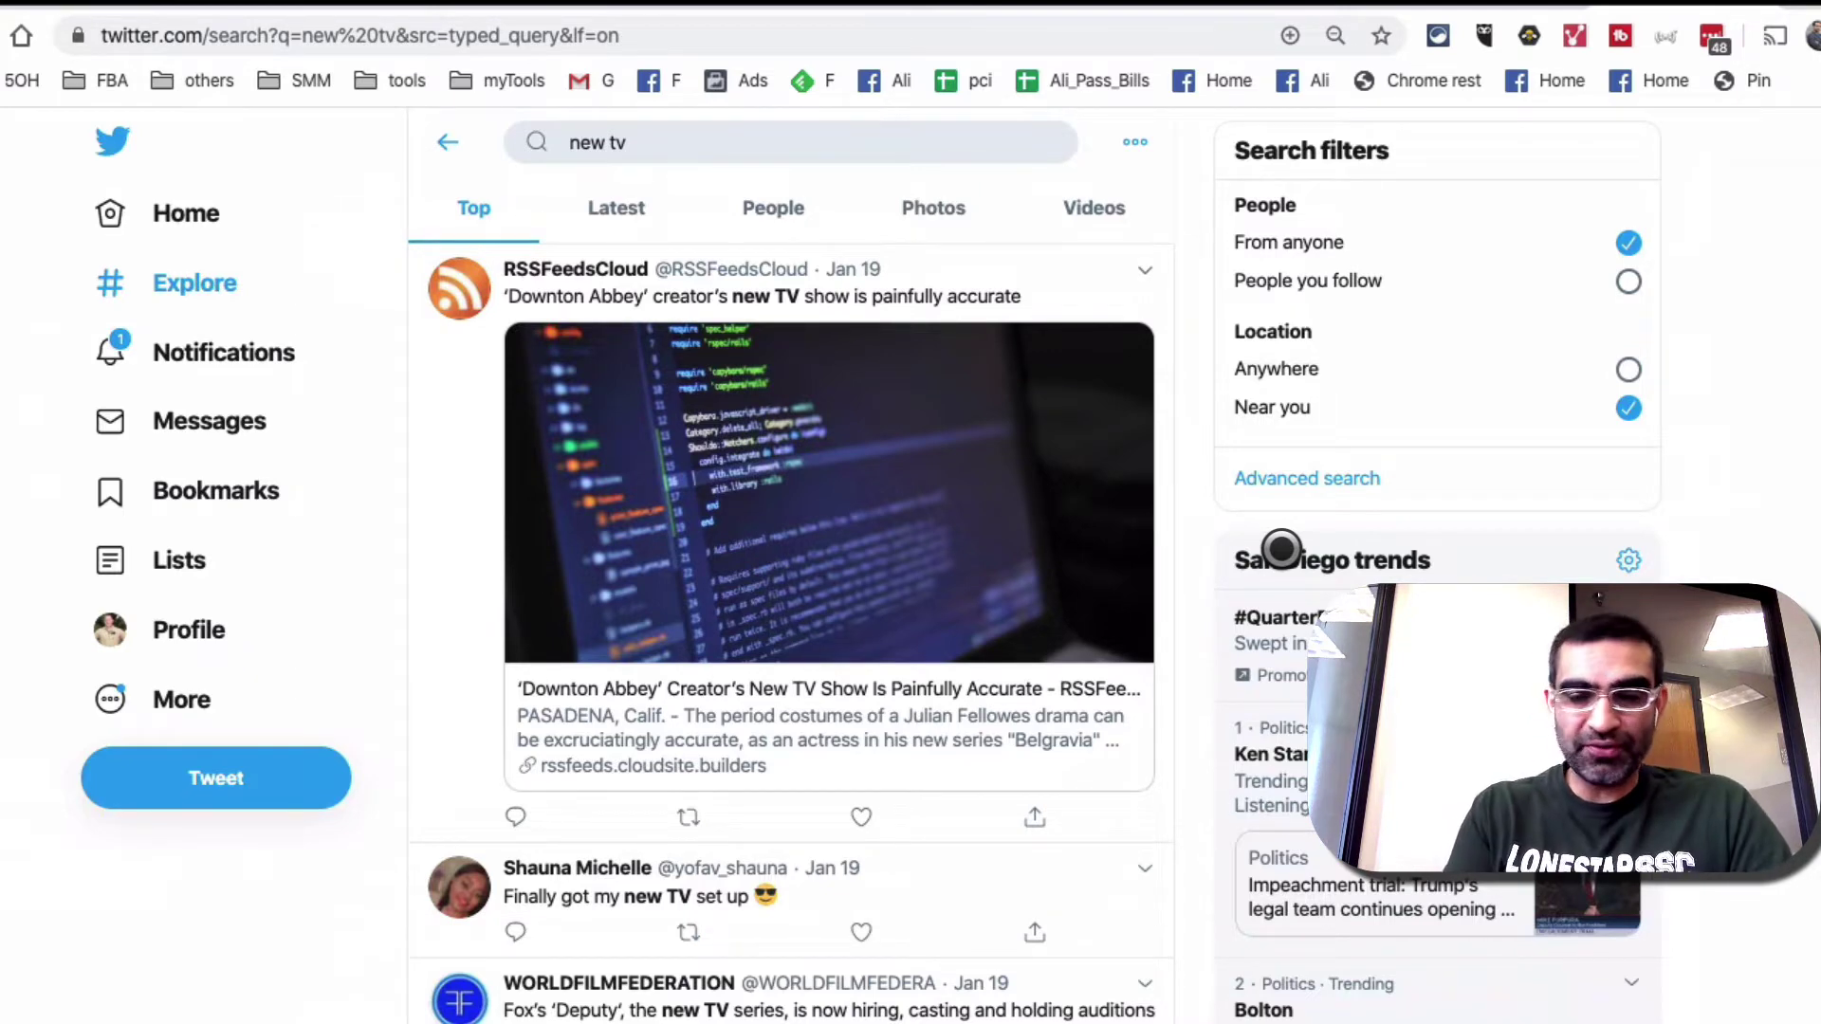
Open the advanced search and enter "new tv" for All of these words
{"action": "left_click", "coordinate": [1281, 475]}
{"action": "scroll", "coordinate": [1012, 492], "scroll_direction": "down", "scroll_amount": 8}
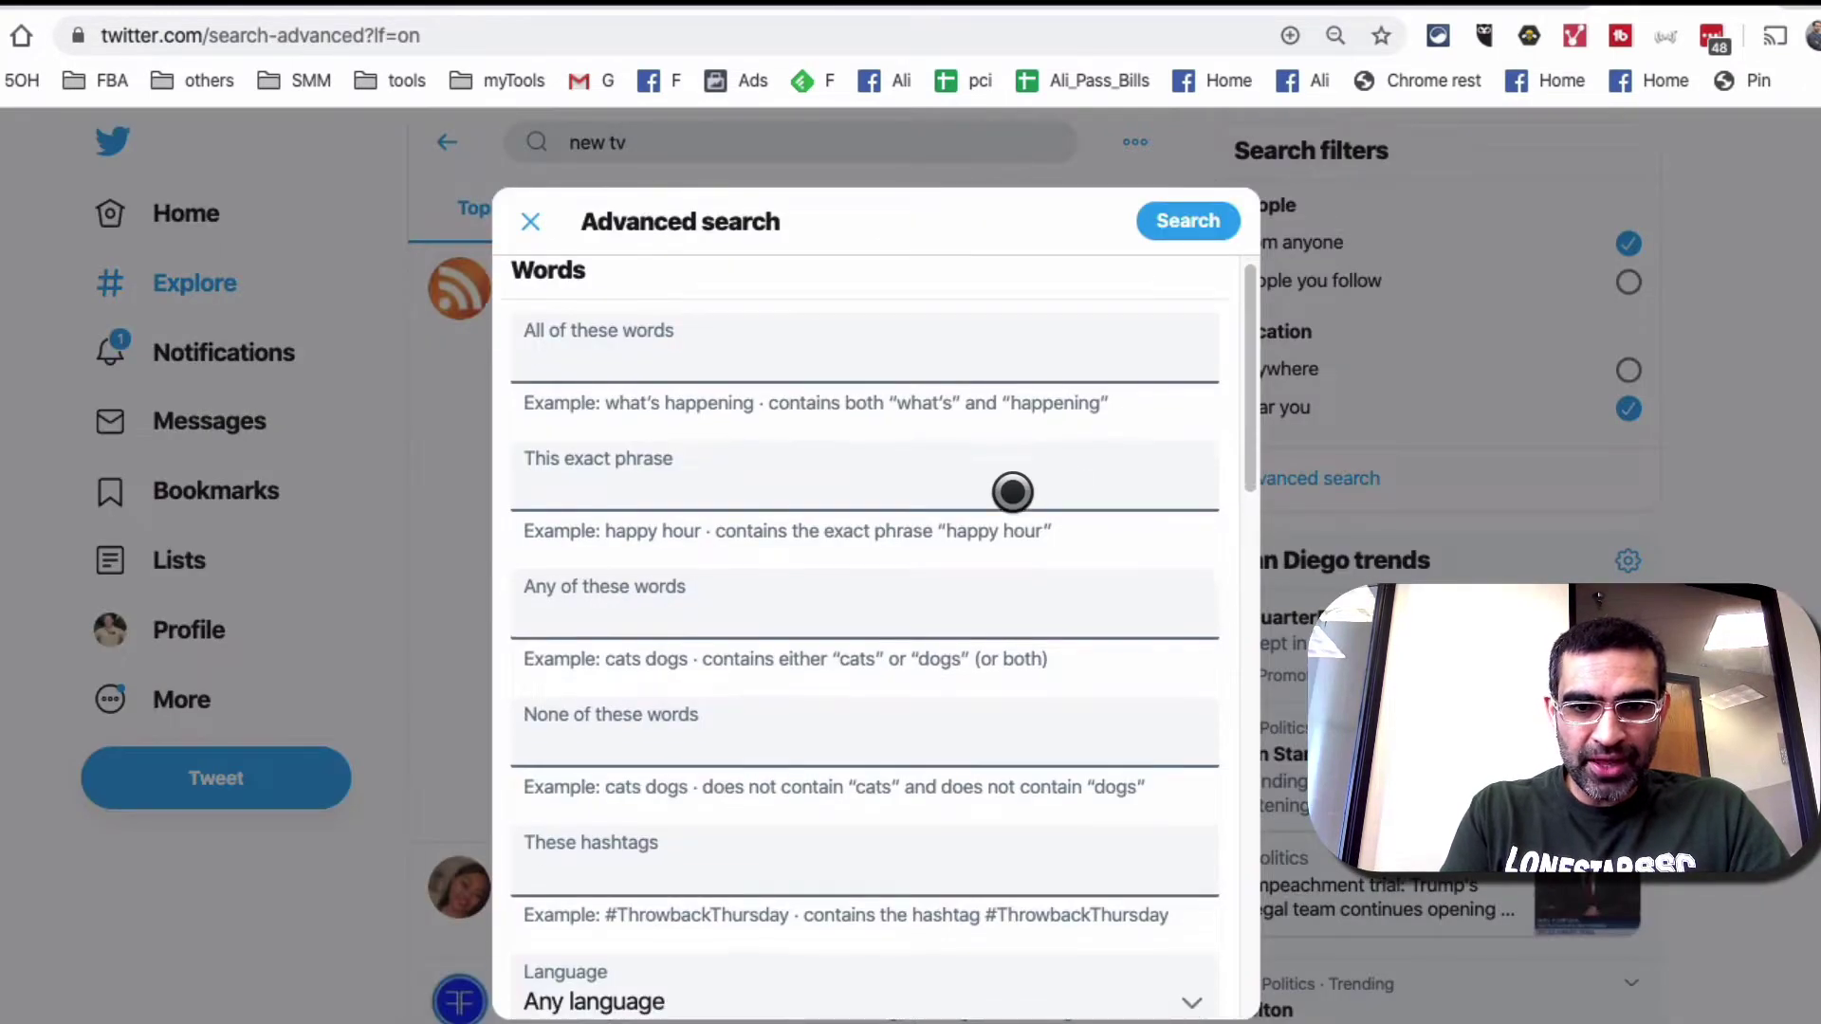
{"action": "scroll", "coordinate": [1012, 492], "scroll_direction": "up", "scroll_amount": 8}
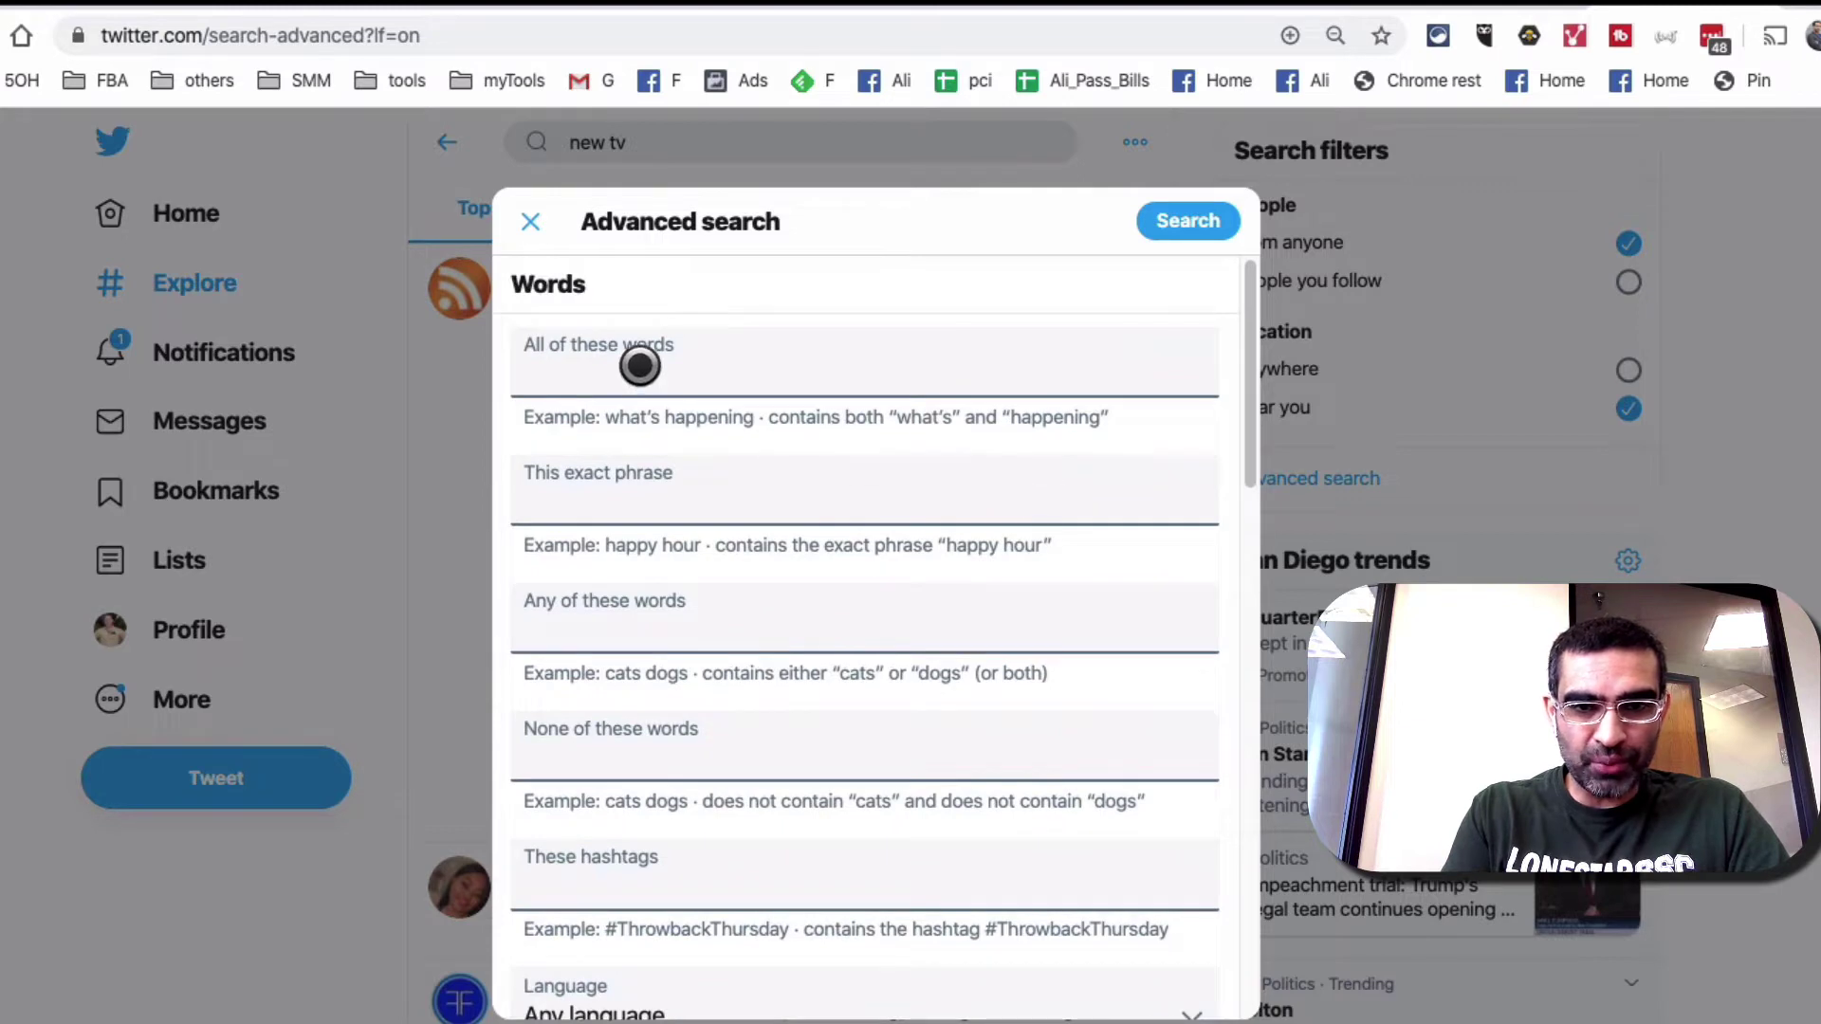
{"action": "left_click", "coordinate": [640, 365]}
{"action": "type", "text": "new tv"}
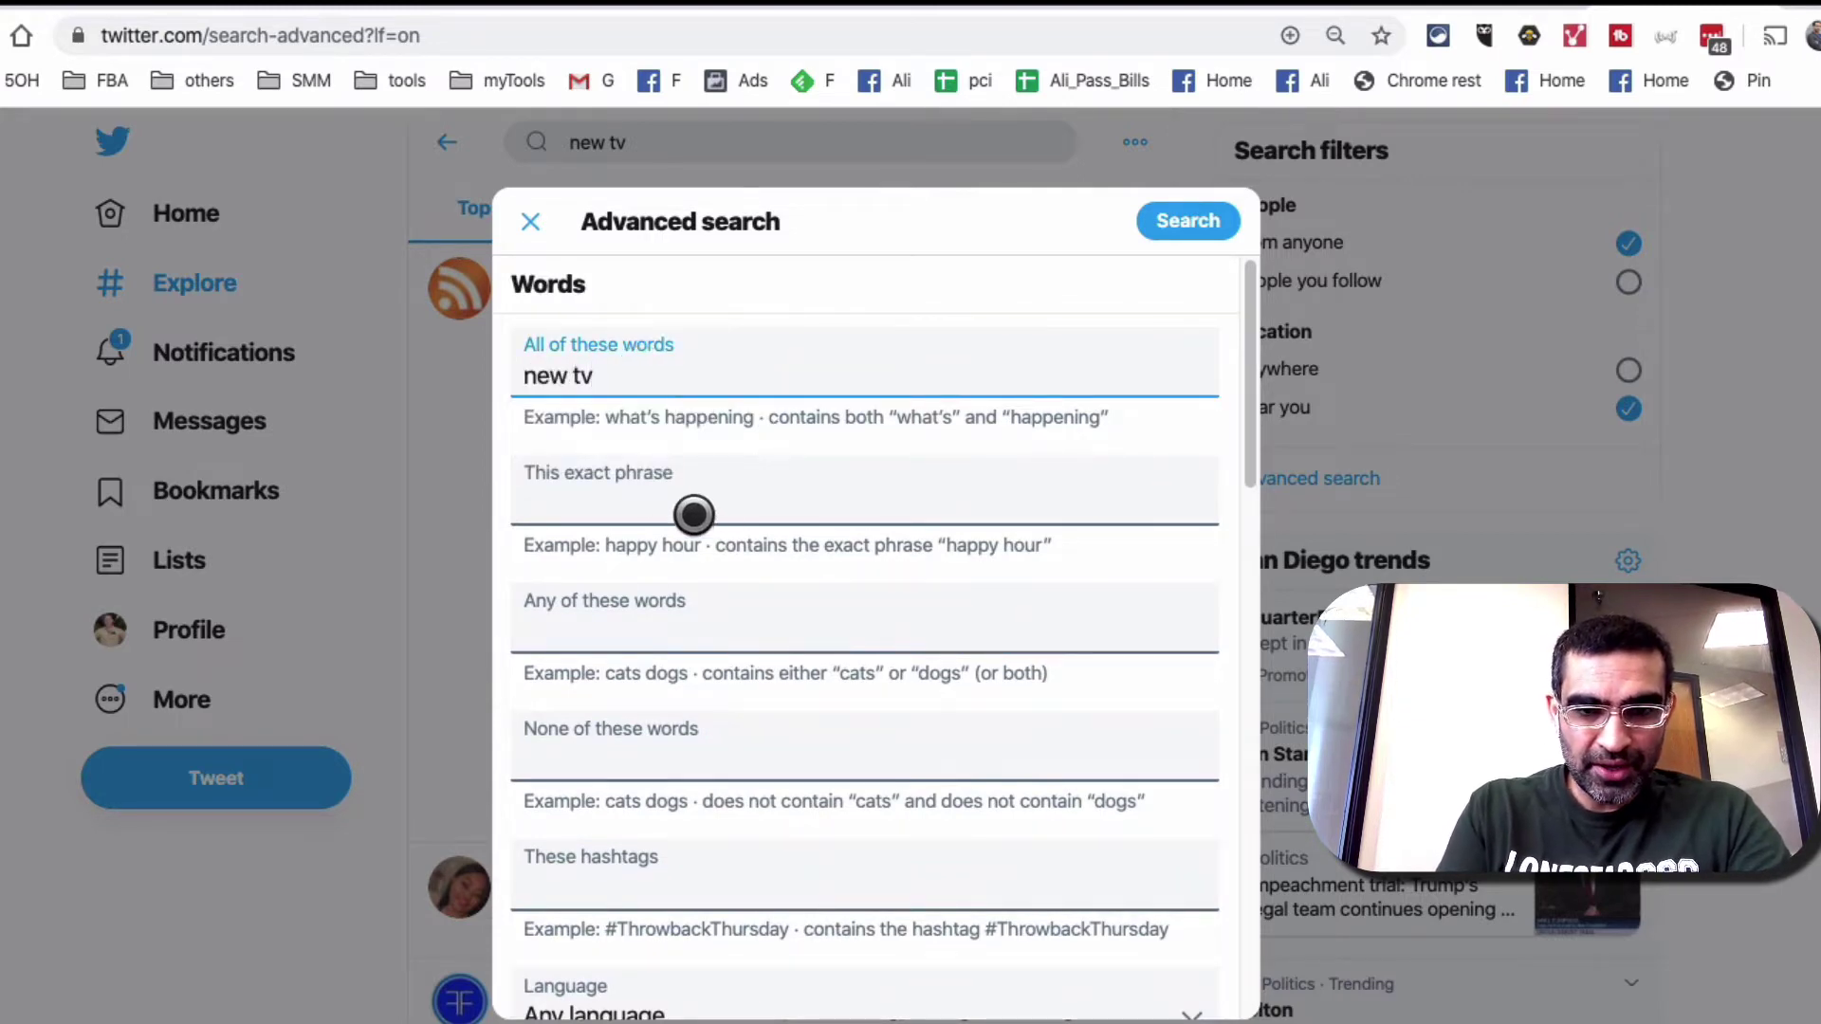
Move "new tv" from the all-words criterion to This exact phrase
{"action": "key", "text": "shift+Left"}
{"action": "key", "text": "shift+Left"}
{"action": "key", "text": "shift+Left"}
{"action": "key", "text": "shift+Left"}
{"action": "key", "text": "shift+Left"}
{"action": "key", "text": "shift+Left"}
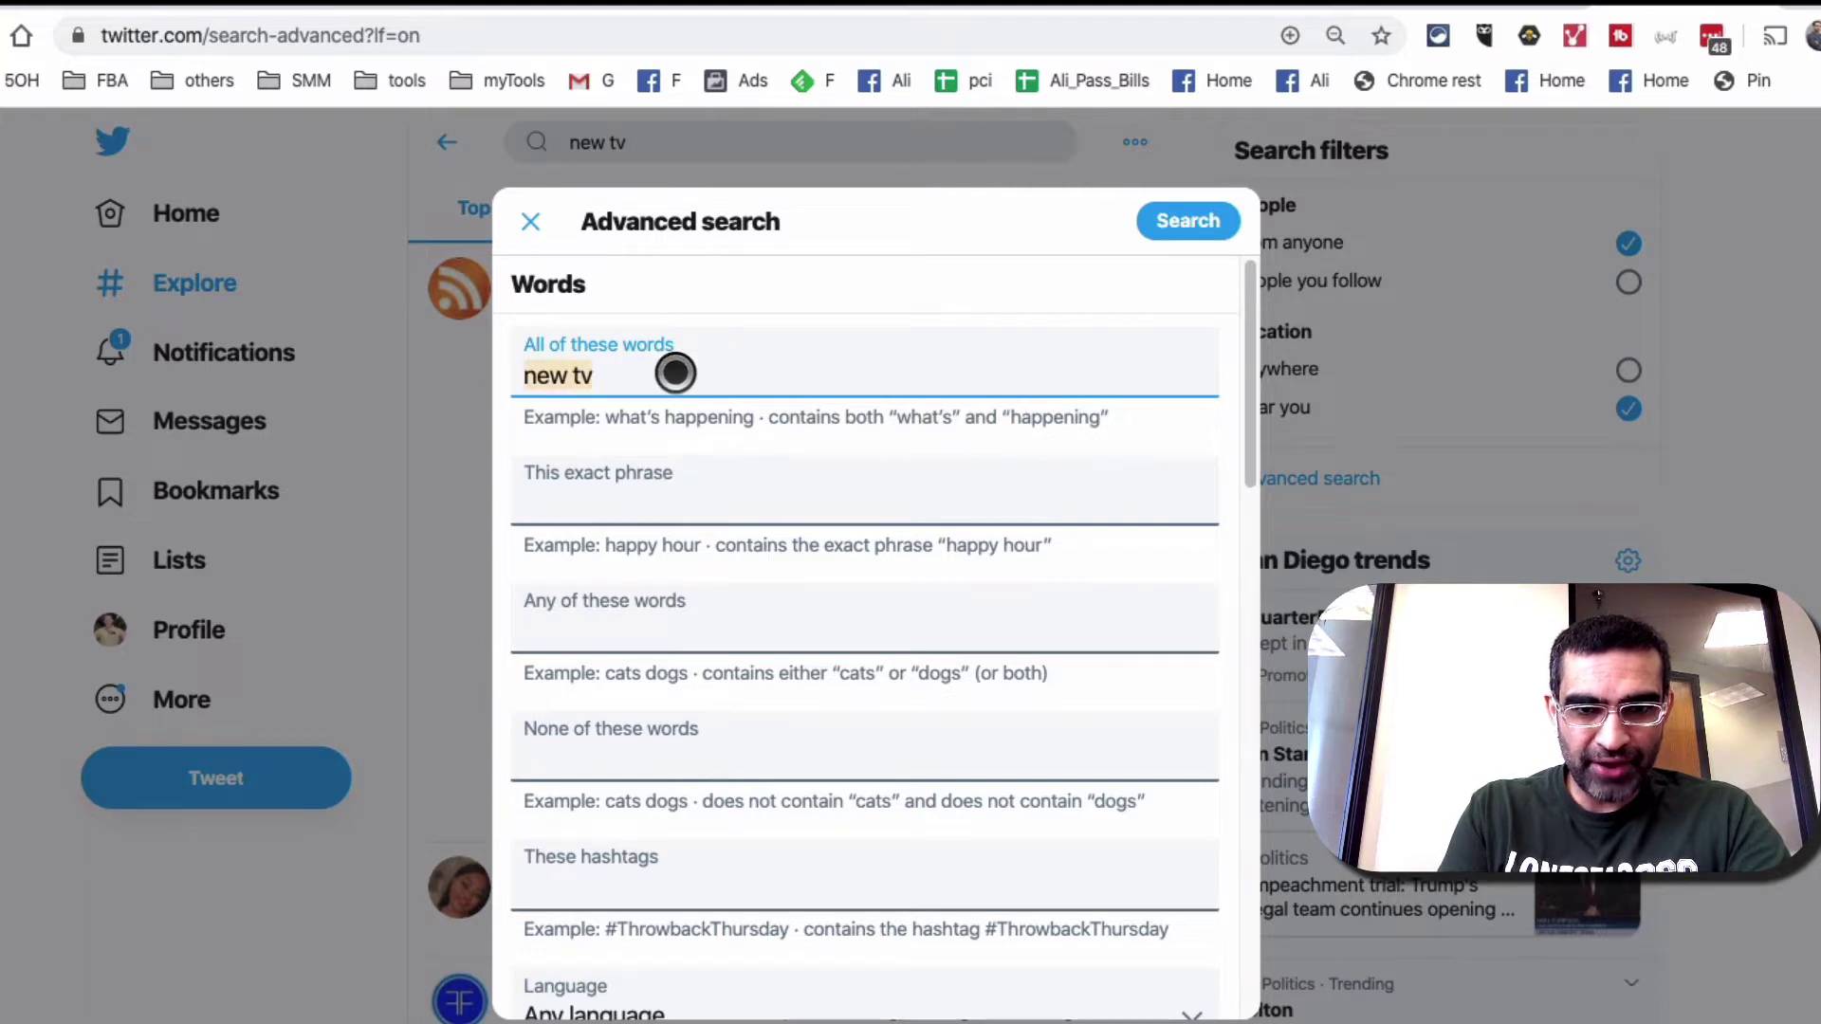
{"action": "key", "text": "ctrl+x"}
{"action": "left_click", "coordinate": [663, 480]}
{"action": "key", "text": "ctrl+v"}
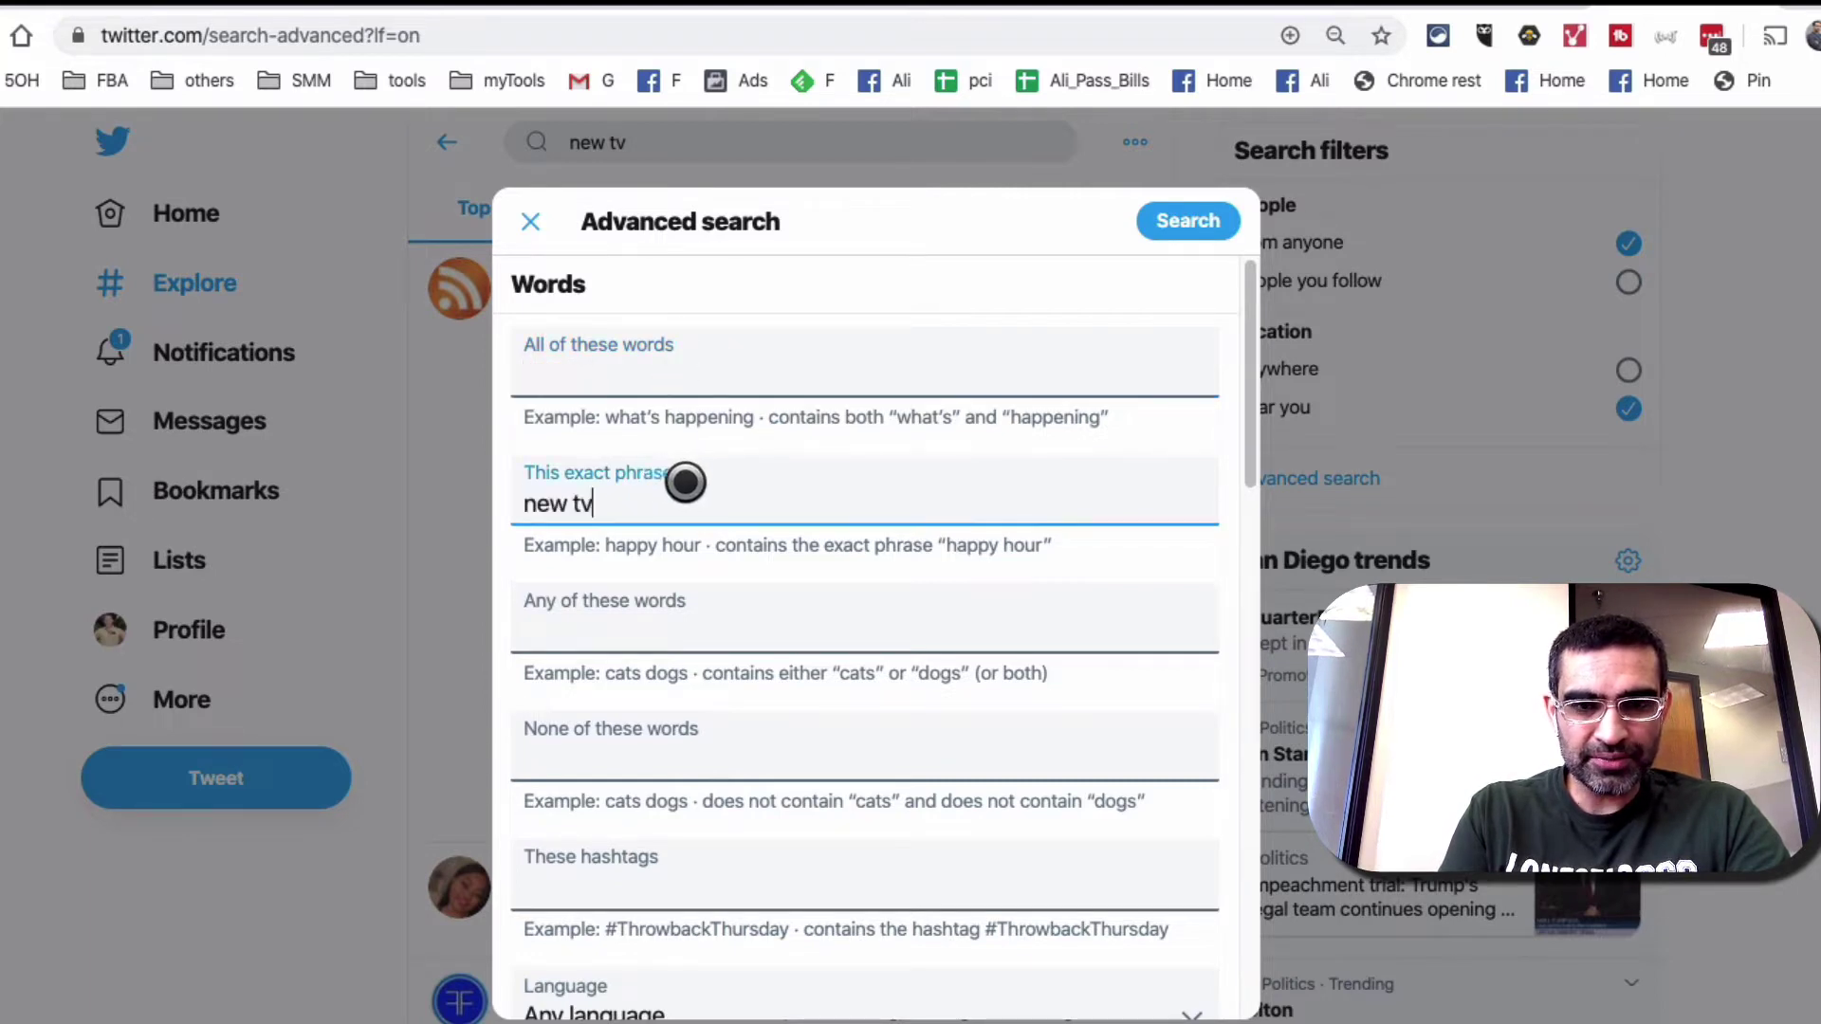
Examine the advanced search options for excluded words, hashtags, language, accounts and replies
{"action": "scroll", "coordinate": [837, 544], "scroll_direction": "down", "scroll_amount": 1}
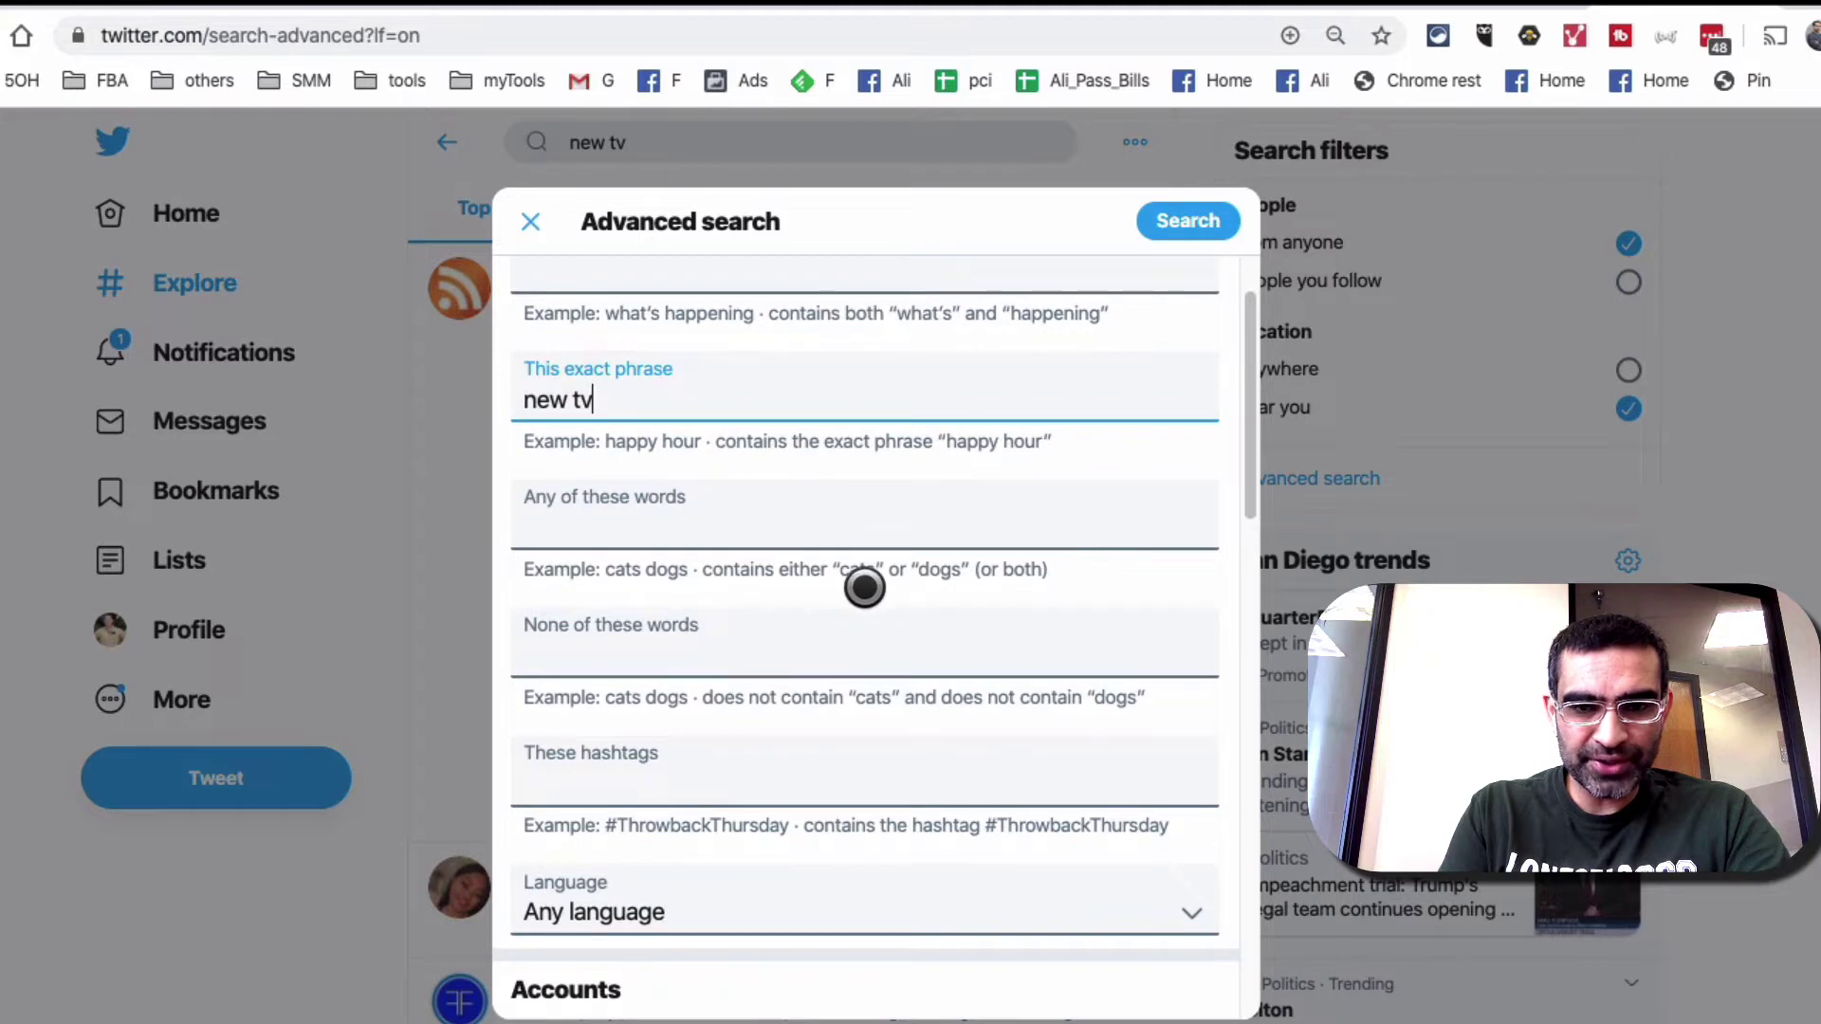
{"action": "scroll", "coordinate": [862, 588], "scroll_direction": "down", "scroll_amount": 1}
{"action": "scroll", "coordinate": [859, 569], "scroll_direction": "down", "scroll_amount": 1}
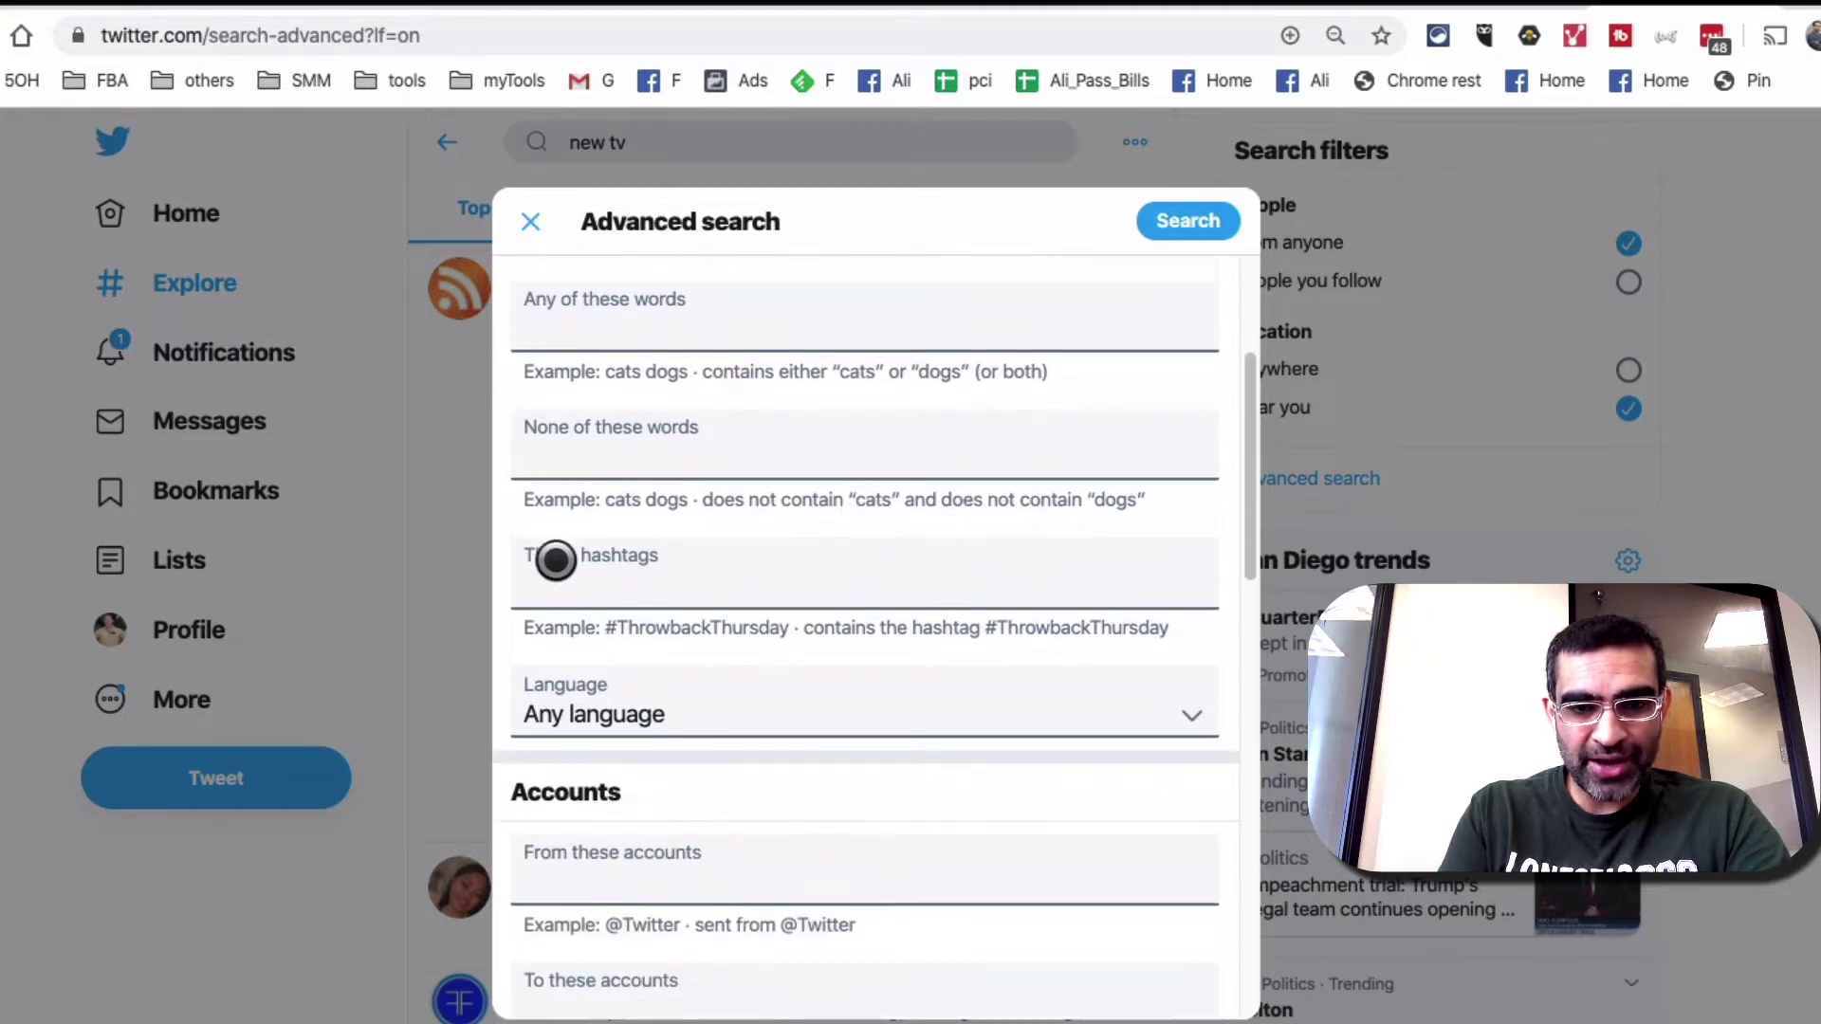
{"action": "scroll", "coordinate": [679, 556], "scroll_direction": "down", "scroll_amount": 2}
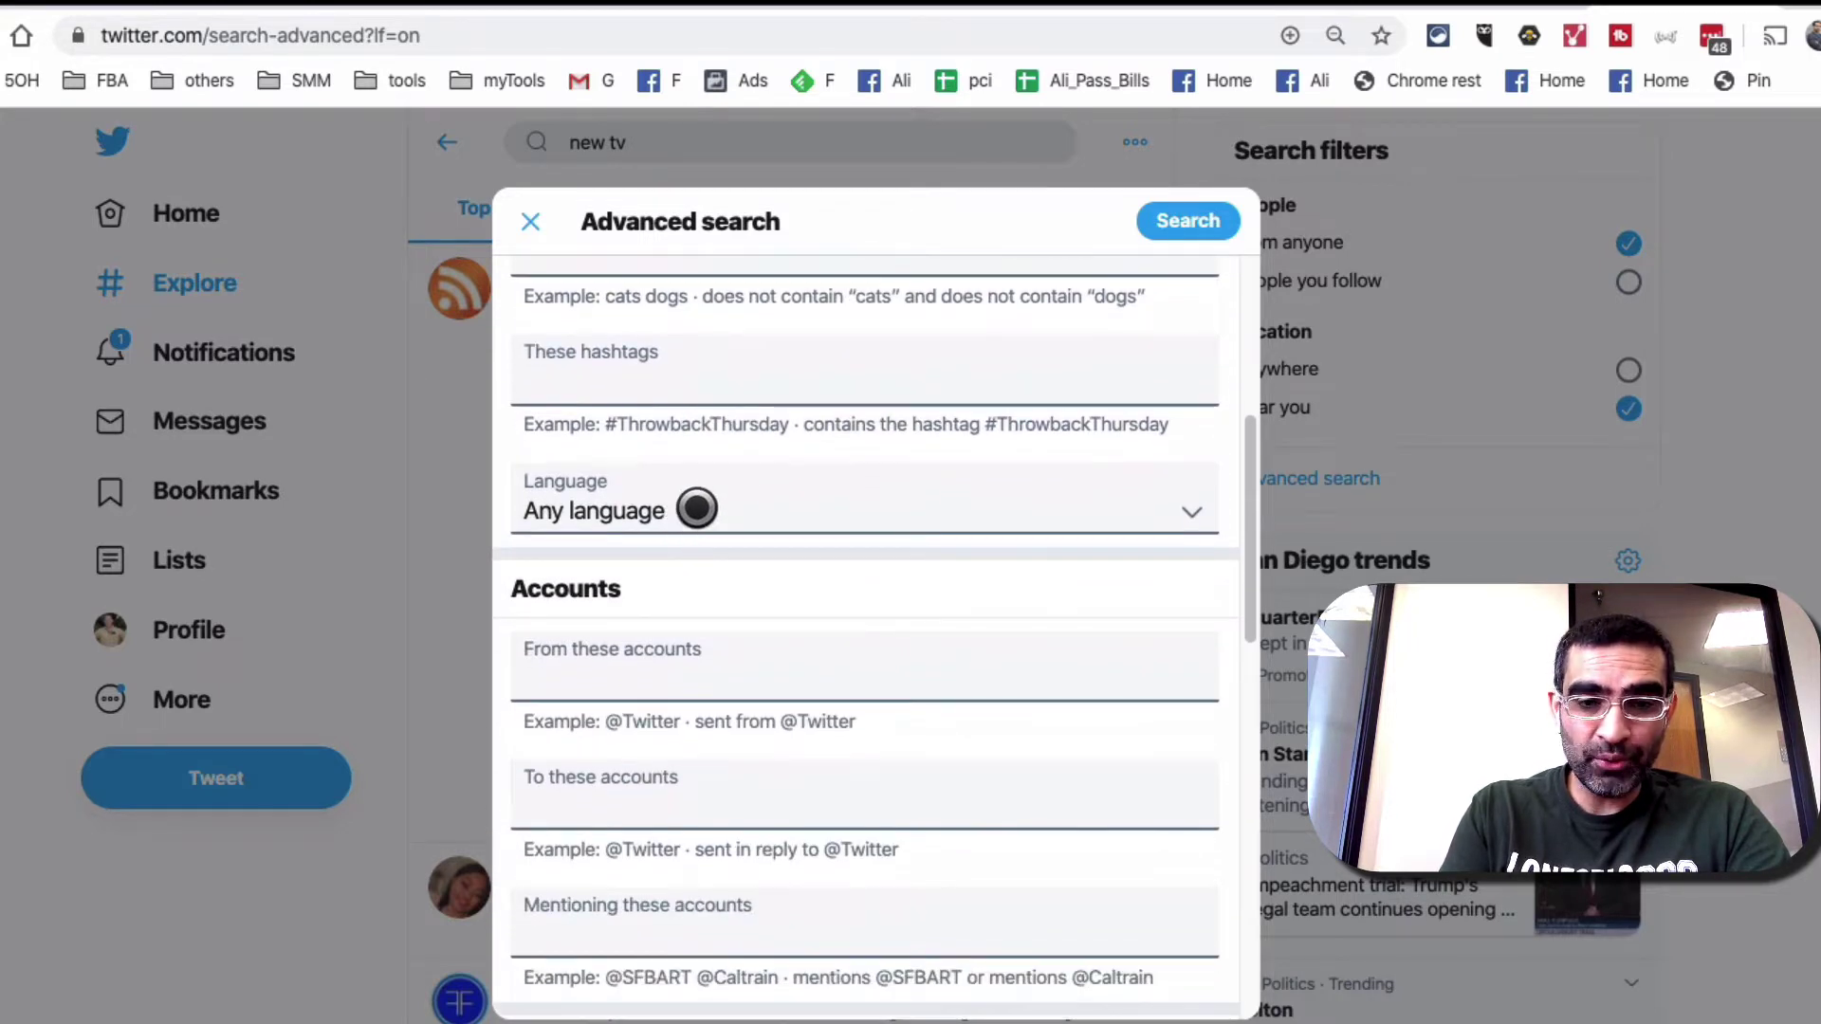
{"action": "left_click", "coordinate": [698, 509]}
{"action": "left_click", "coordinate": [698, 512]}
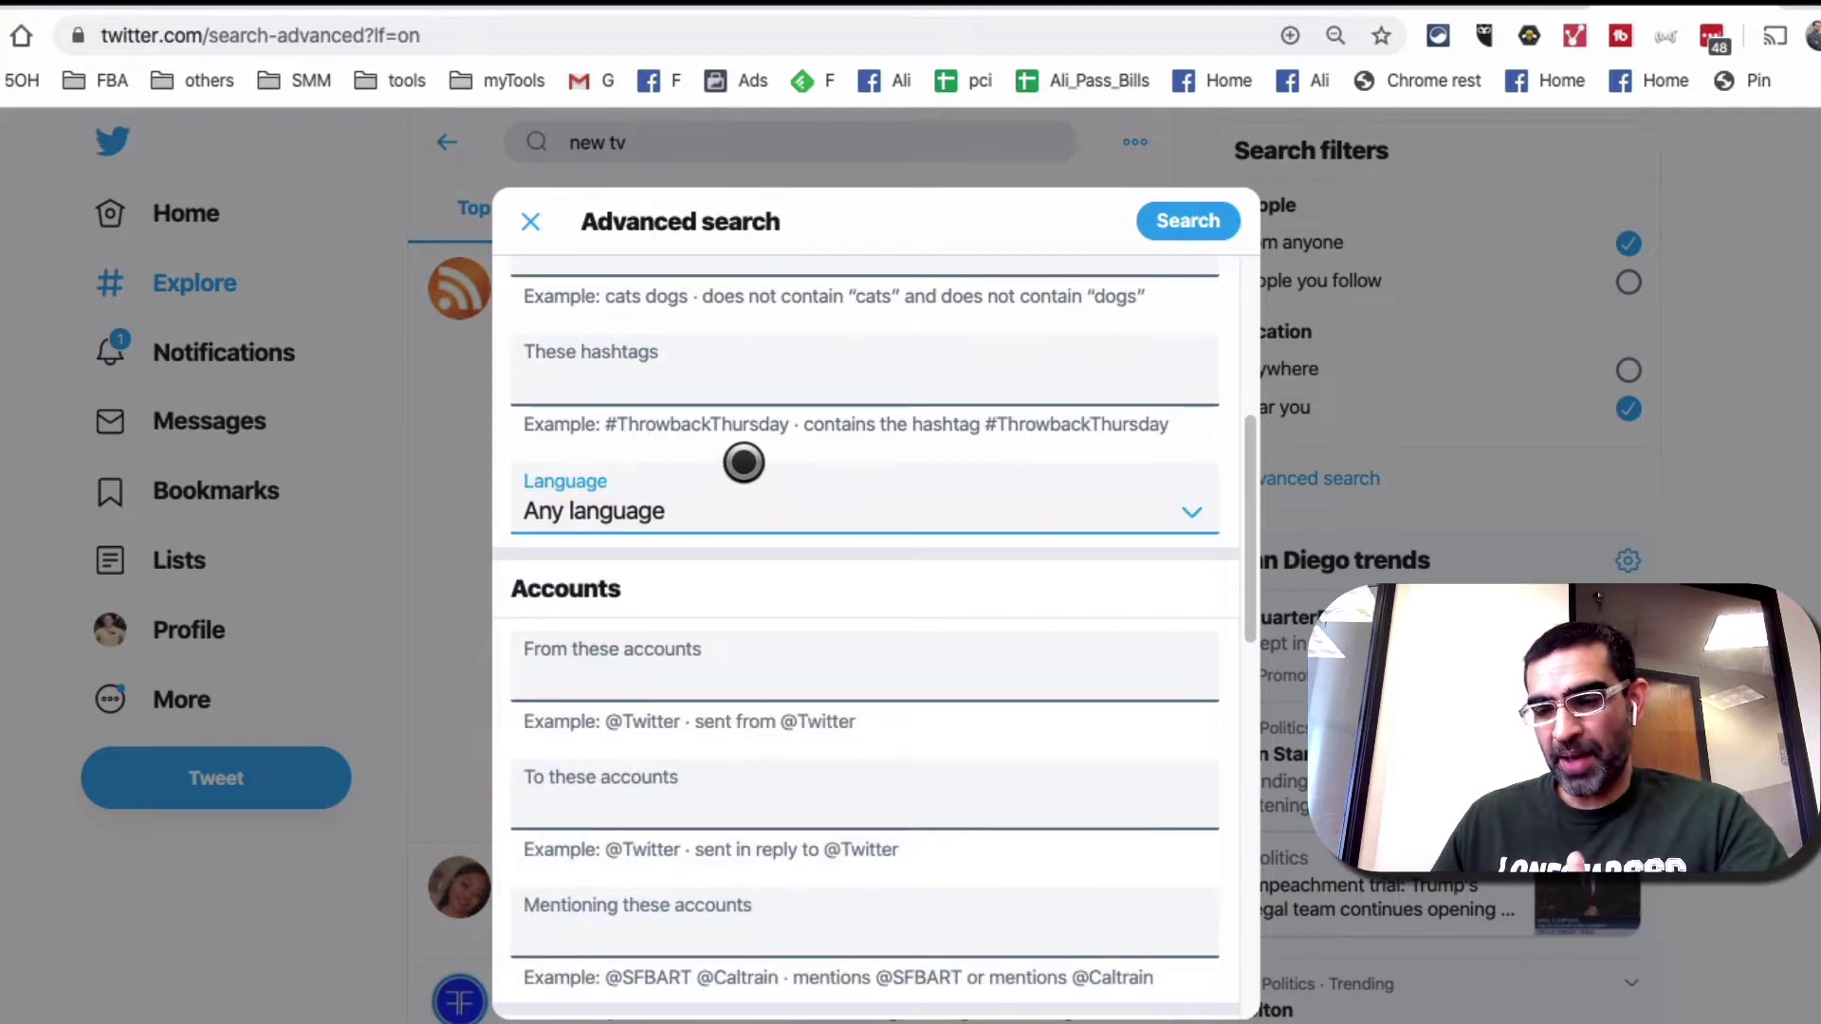
{"action": "scroll", "coordinate": [791, 526], "scroll_direction": "down", "scroll_amount": 2}
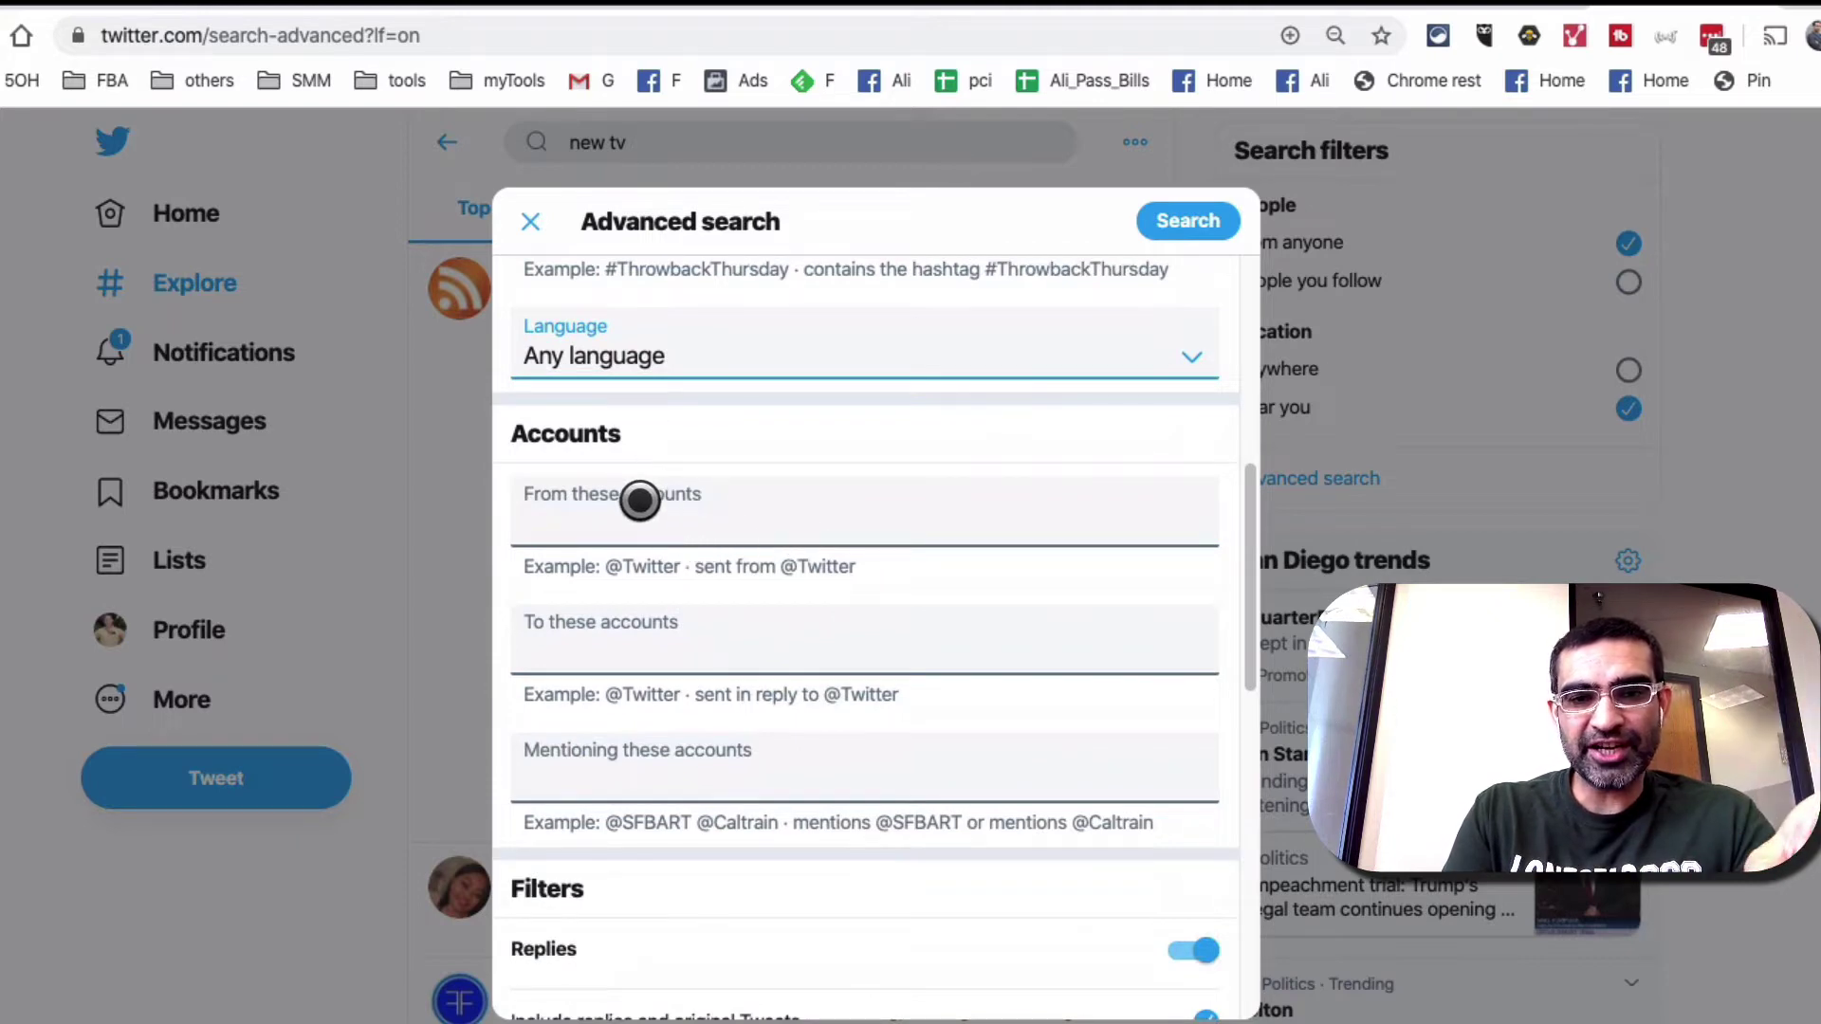
{"action": "scroll", "coordinate": [806, 499], "scroll_direction": "down", "scroll_amount": 1}
{"action": "scroll", "coordinate": [638, 503], "scroll_direction": "down", "scroll_amount": 2}
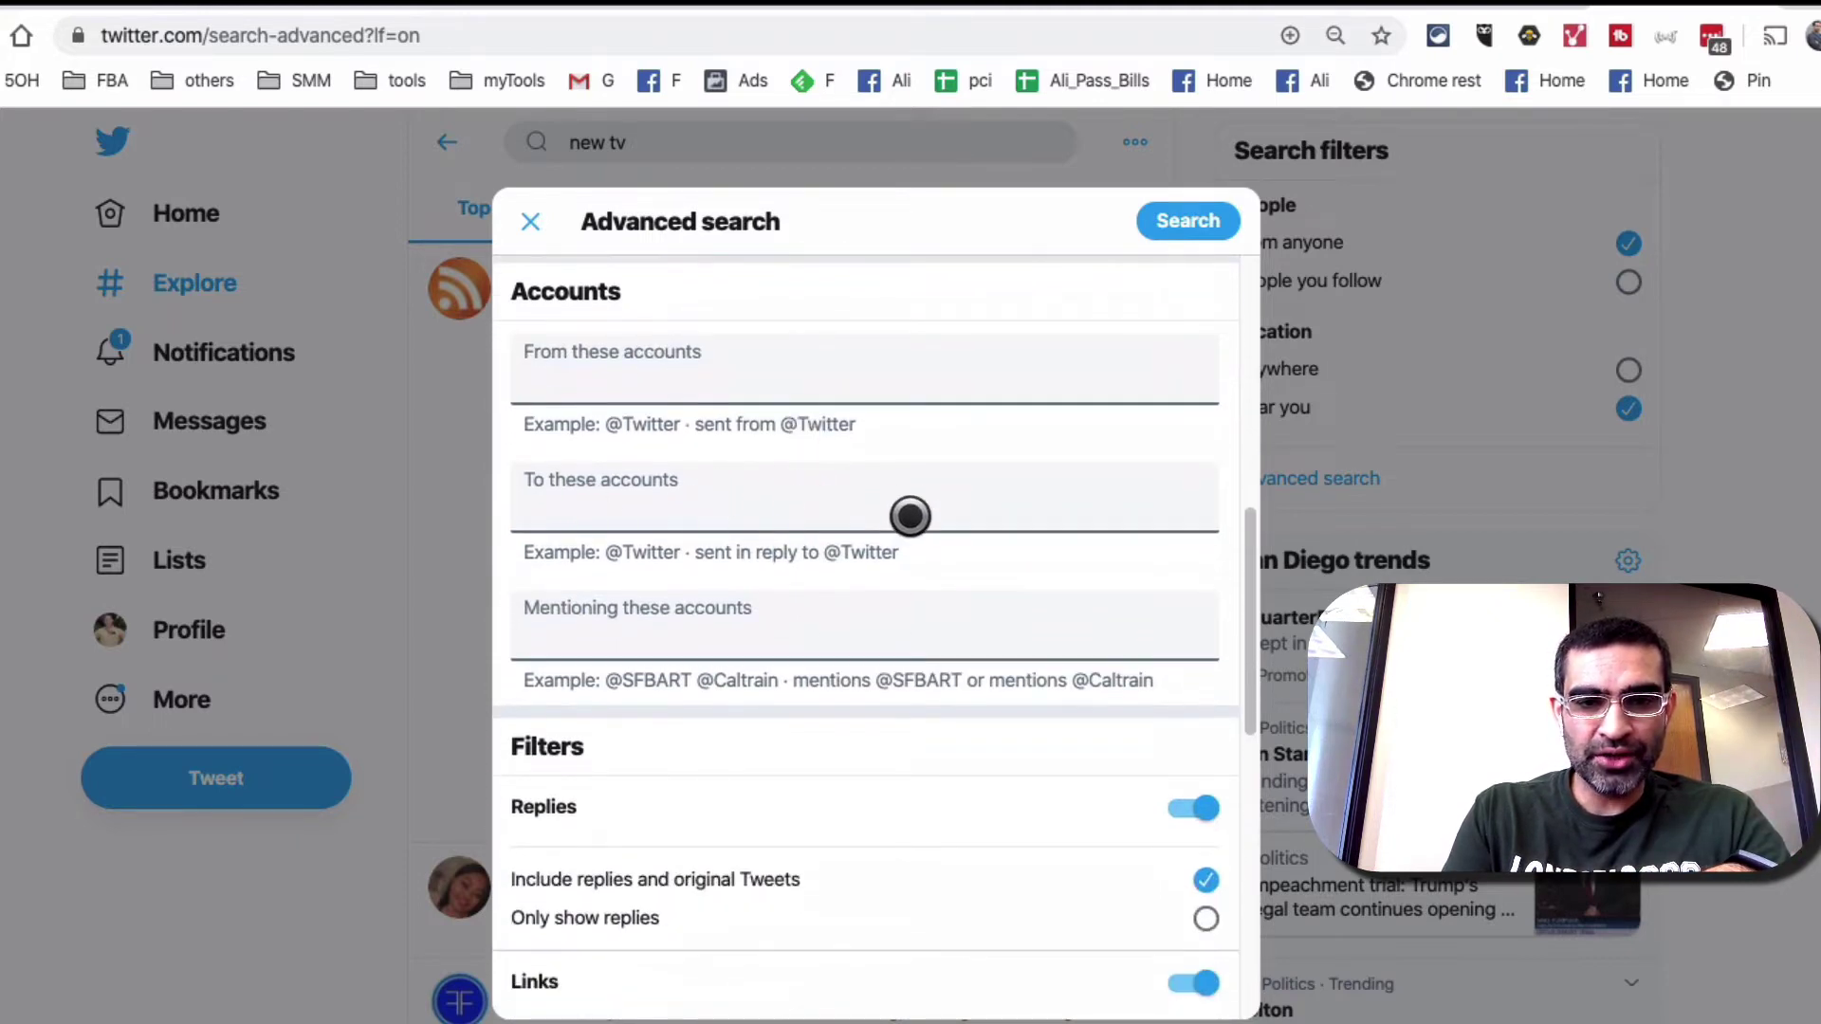
{"action": "scroll", "coordinate": [777, 515], "scroll_direction": "down", "scroll_amount": 2}
{"action": "scroll", "coordinate": [844, 570], "scroll_direction": "down", "scroll_amount": 2}
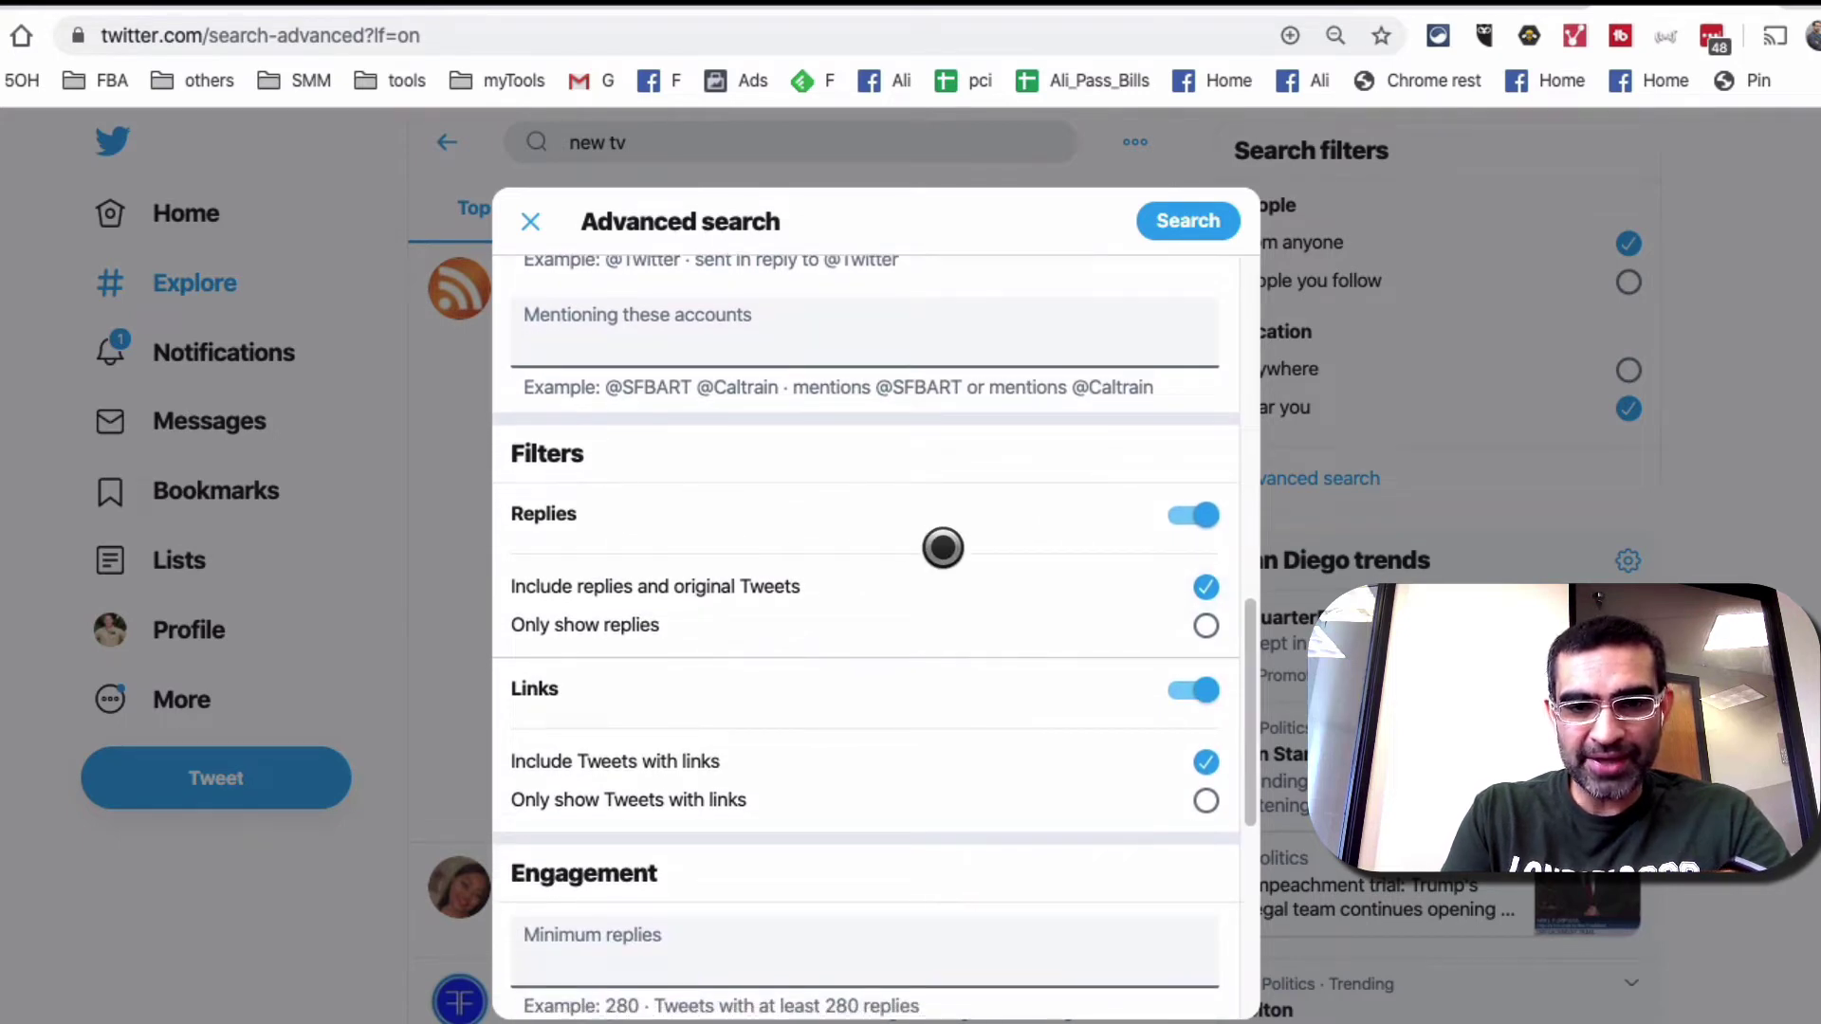
Turn off the Links filter in the advanced search and review the engagement and date criteria
{"action": "scroll", "coordinate": [941, 544], "scroll_direction": "down", "scroll_amount": 2}
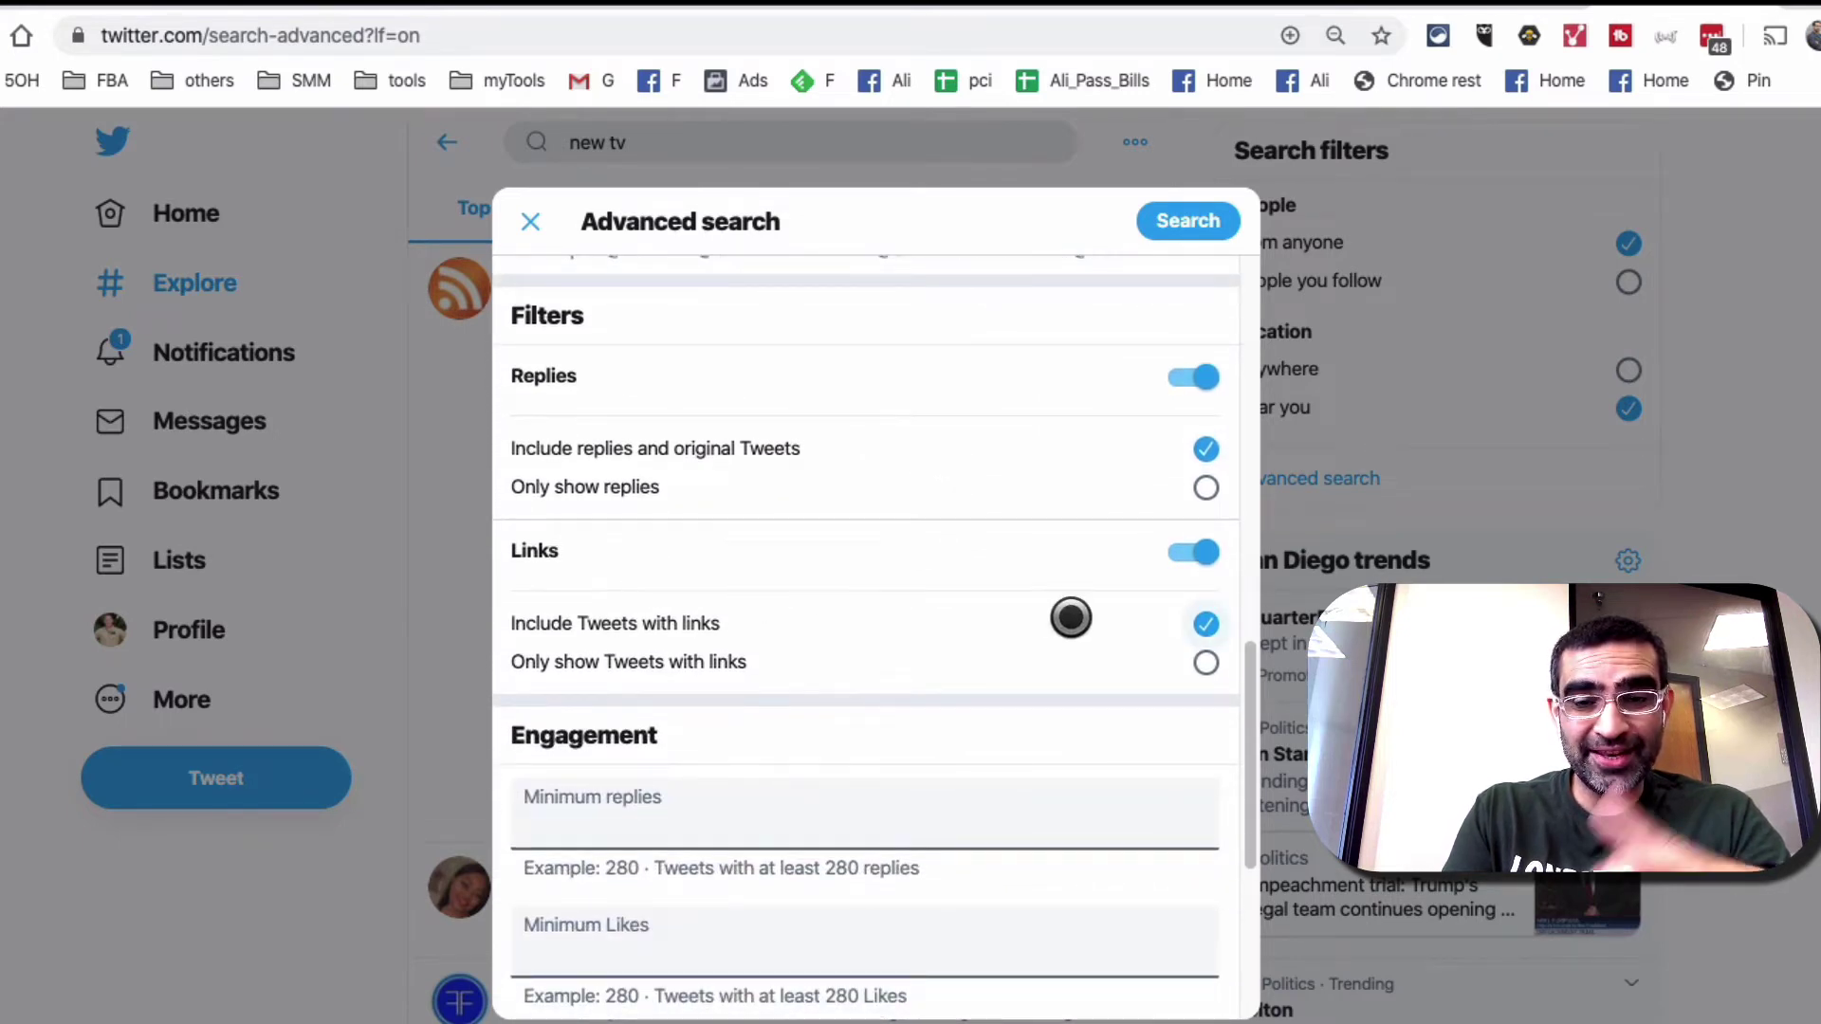
{"action": "left_click", "coordinate": [1200, 551]}
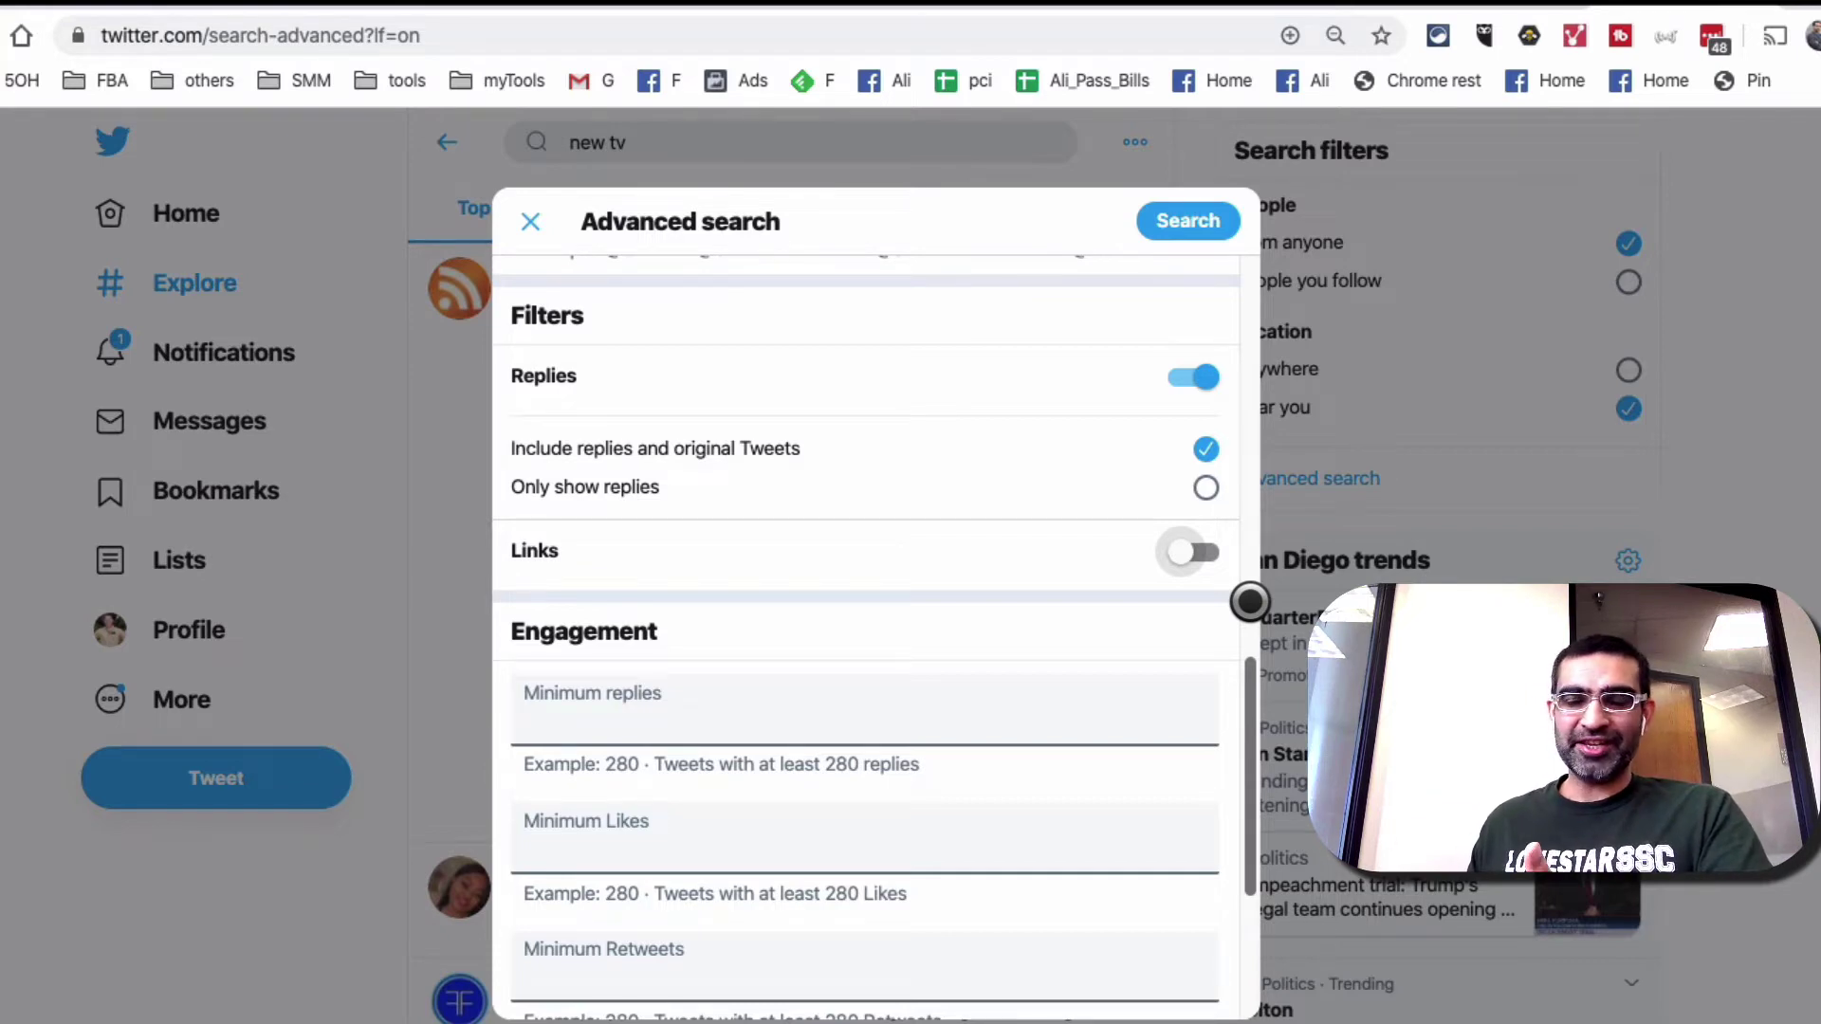
{"action": "scroll", "coordinate": [1005, 663], "scroll_direction": "down", "scroll_amount": 2}
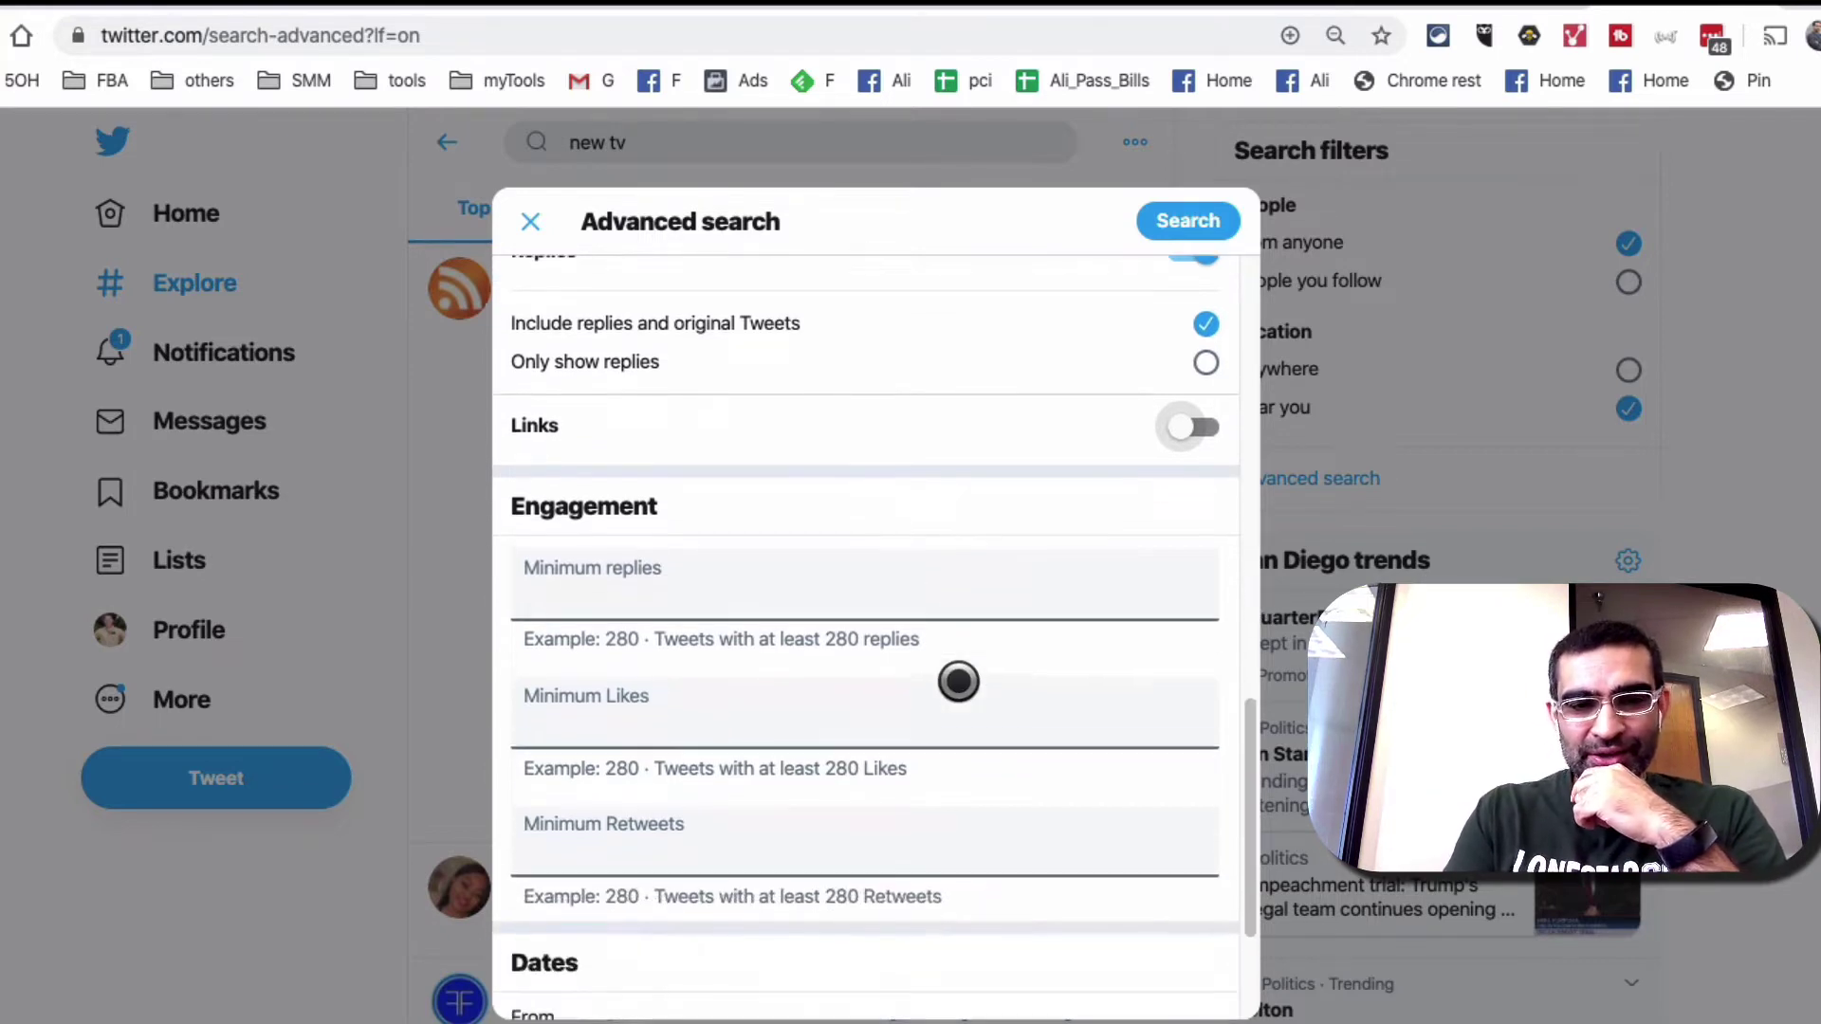
{"action": "scroll", "coordinate": [834, 531], "scroll_direction": "down", "scroll_amount": 3}
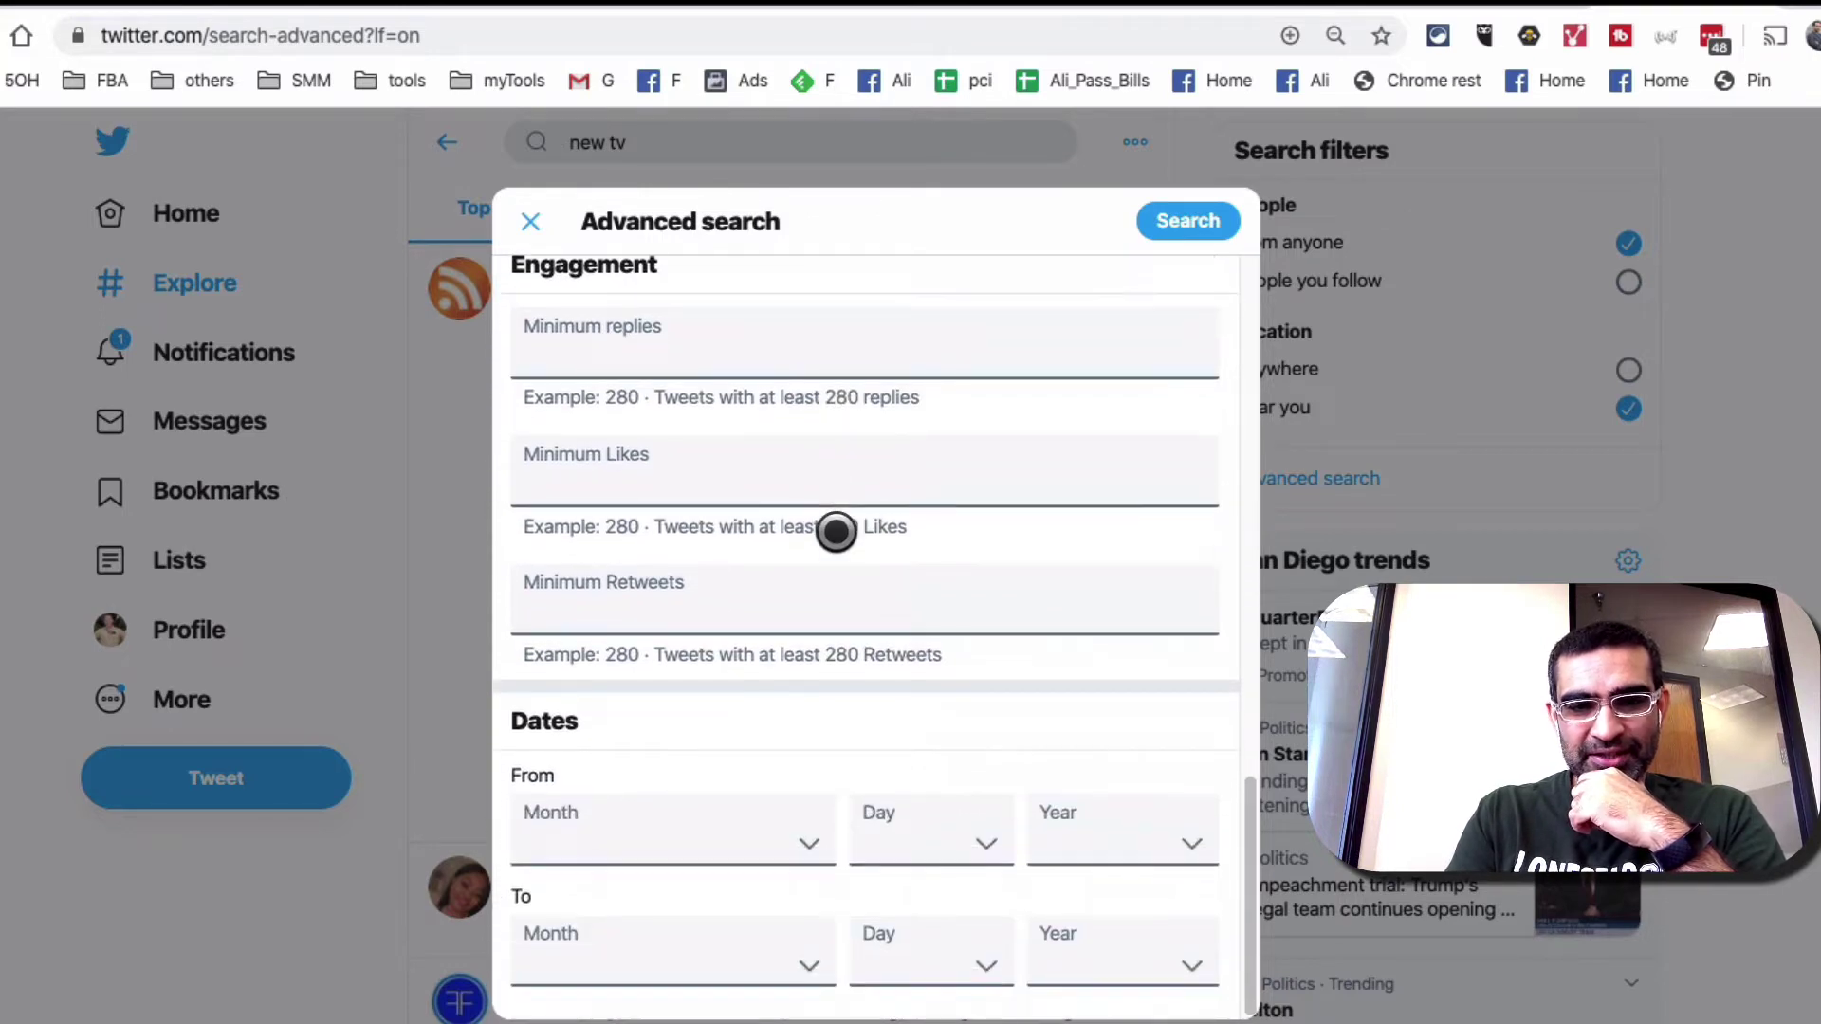
{"action": "scroll", "coordinate": [929, 703], "scroll_direction": "up", "scroll_amount": 4}
{"action": "scroll", "coordinate": [929, 664], "scroll_direction": "up", "scroll_amount": 8}
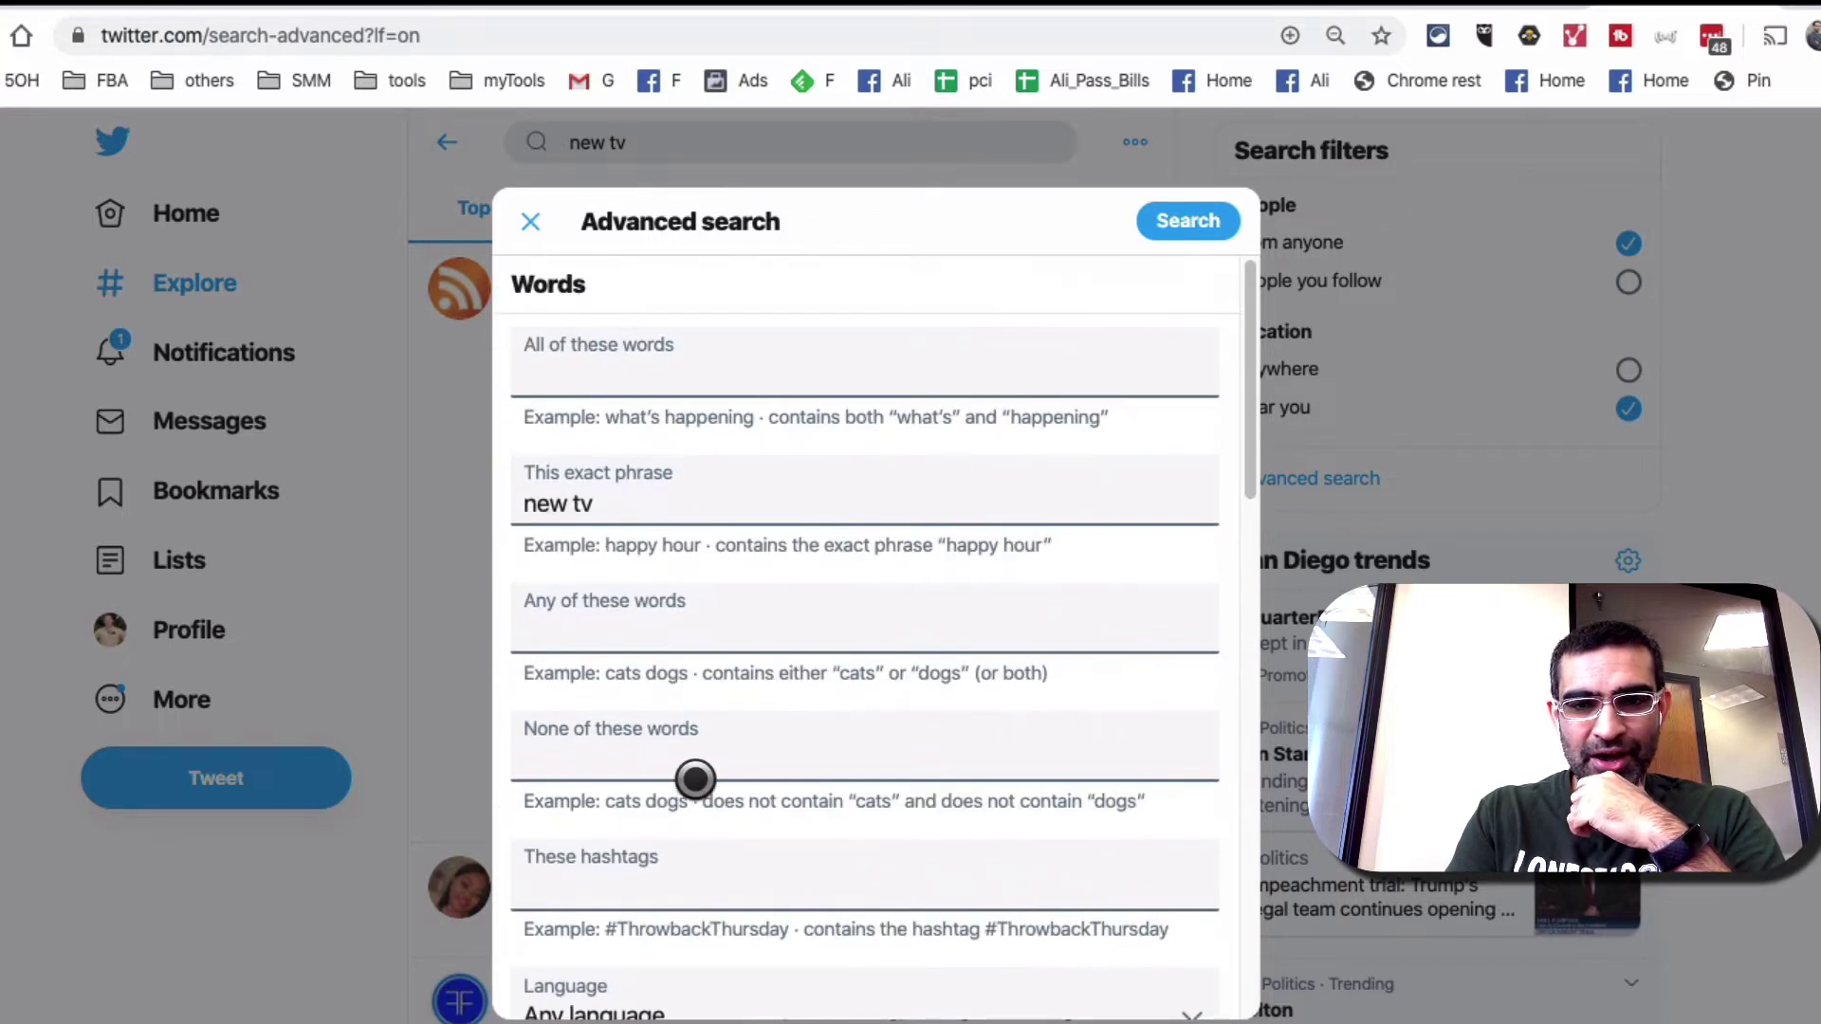
Check the remaining advanced search criteria and run the search for the exact phrase "new tv" without links
{"action": "scroll", "coordinate": [712, 815], "scroll_direction": "down", "scroll_amount": 10}
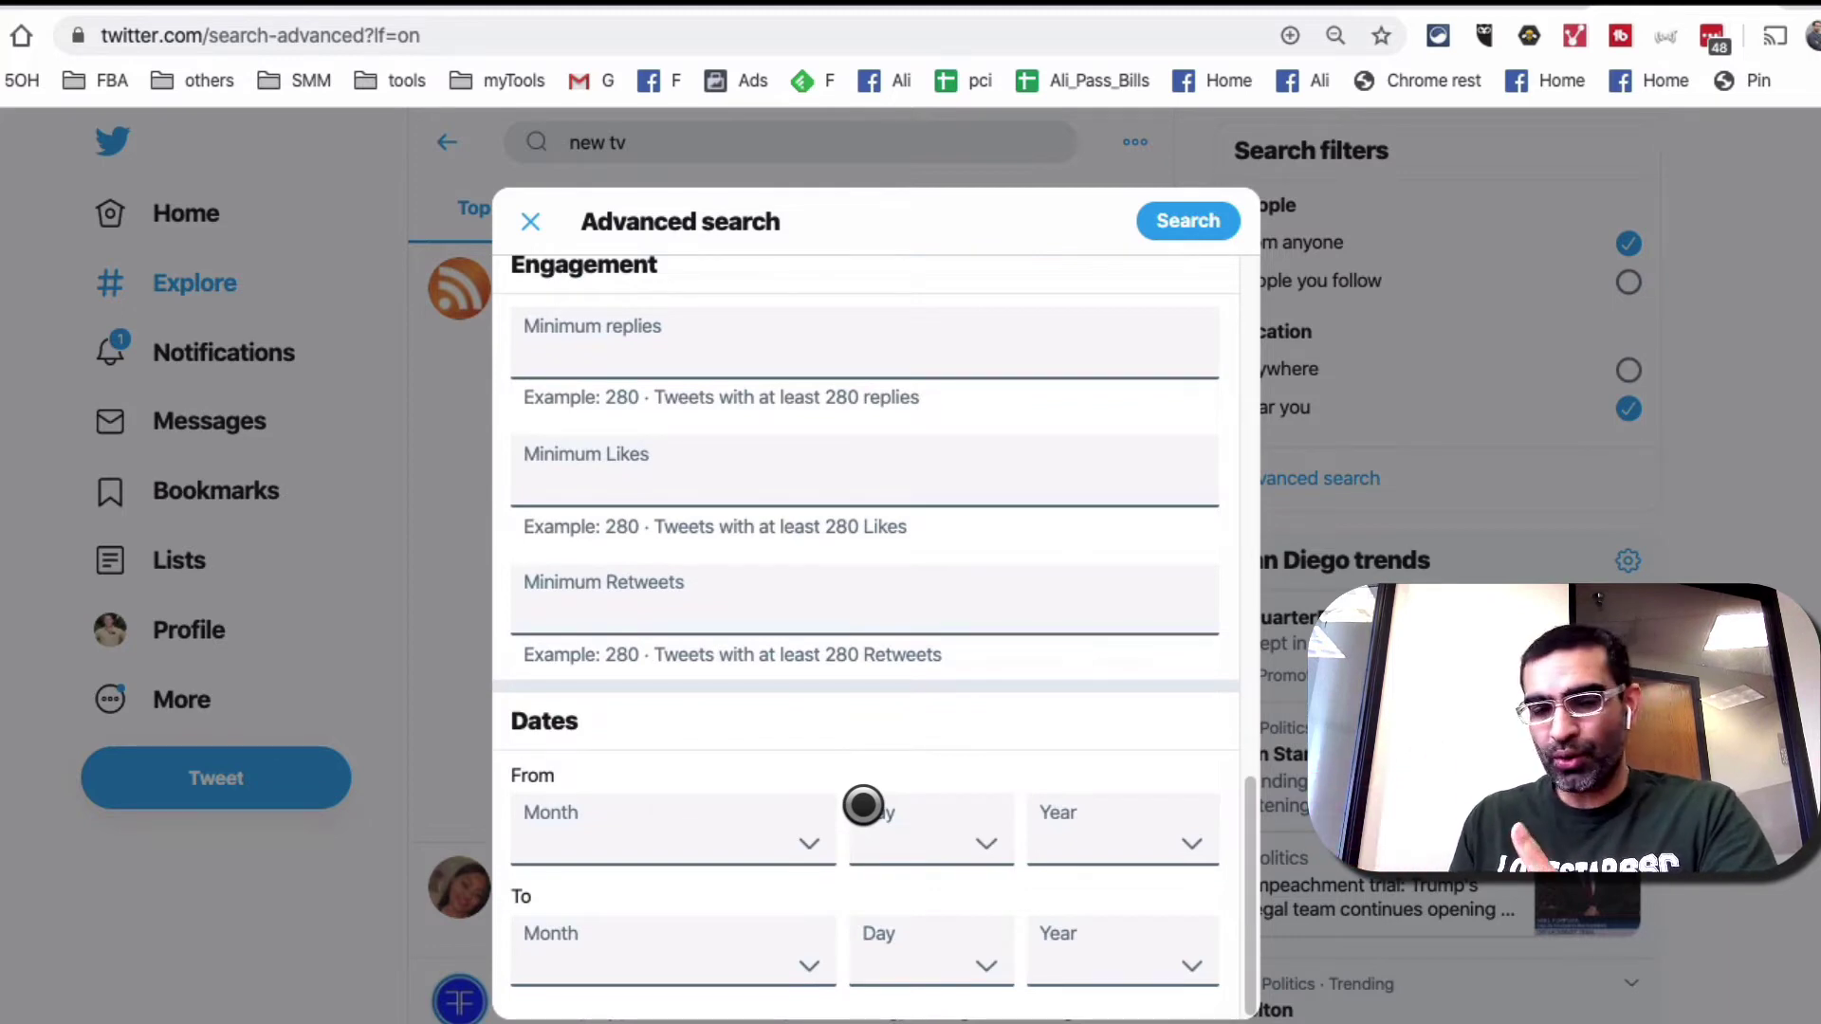
{"action": "scroll", "coordinate": [1021, 464], "scroll_direction": "up", "scroll_amount": 10}
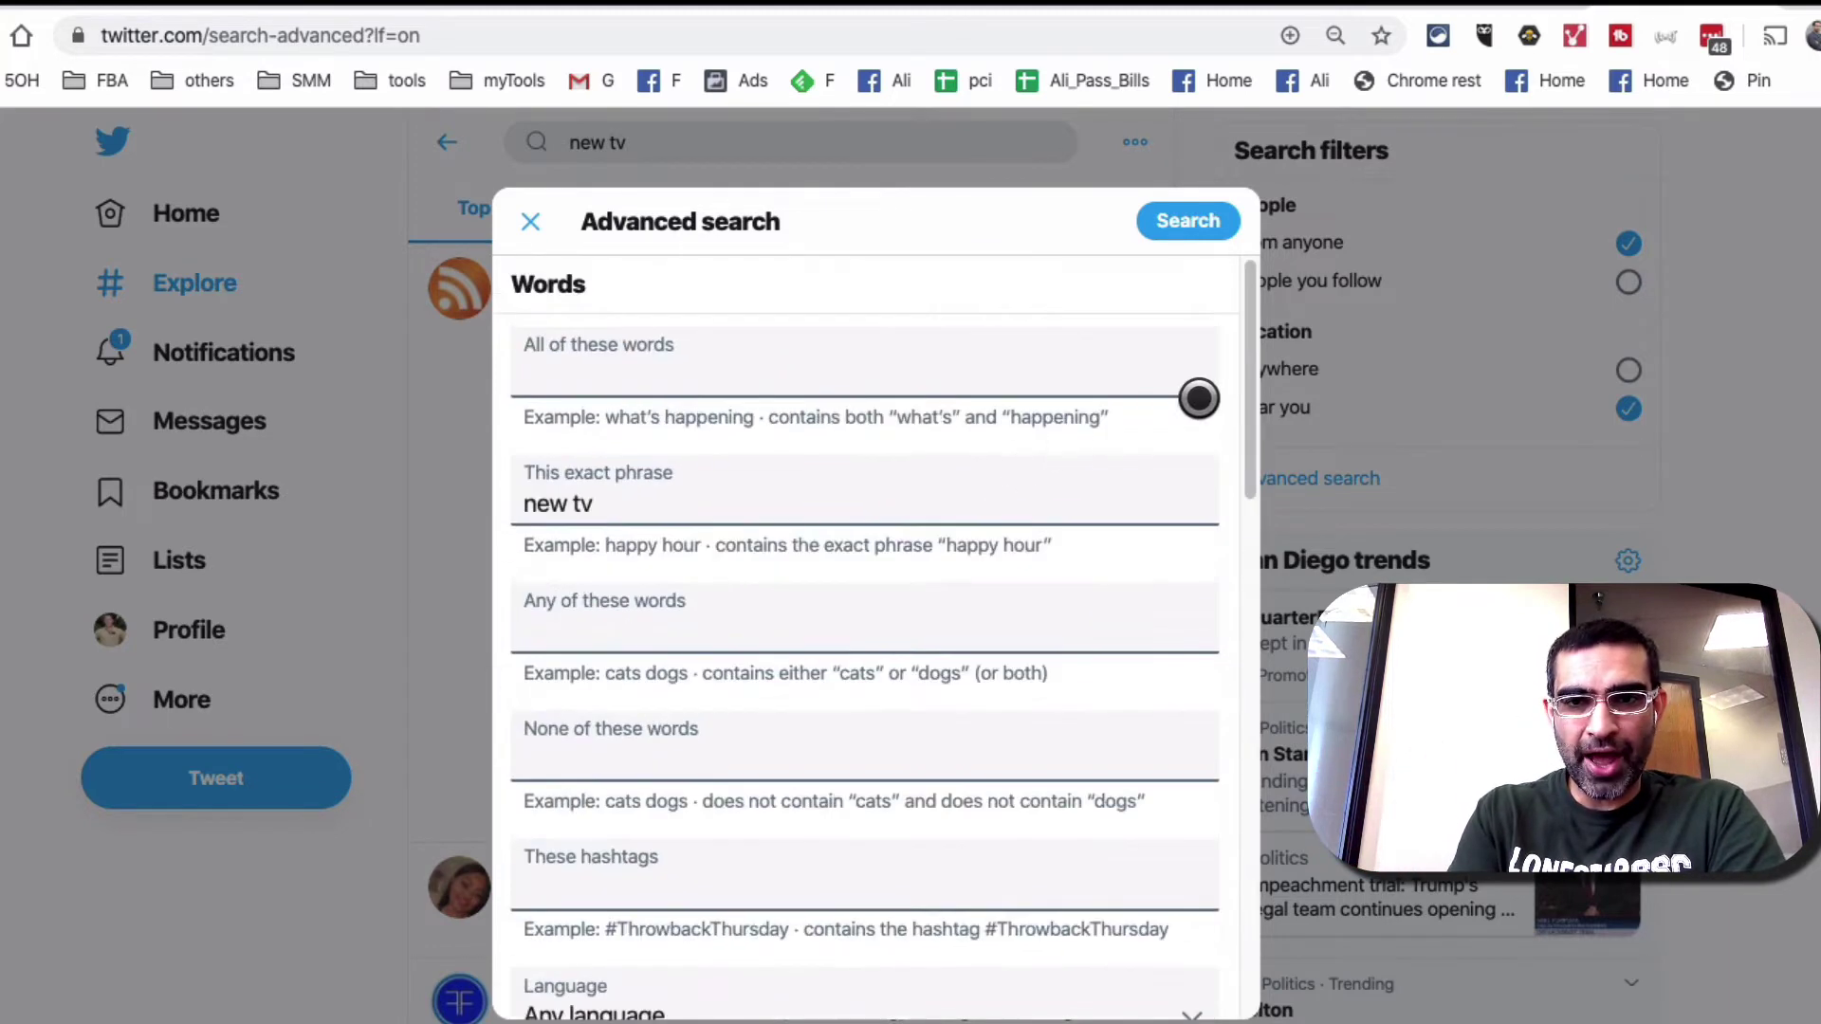
{"action": "left_click", "coordinate": [1167, 220]}
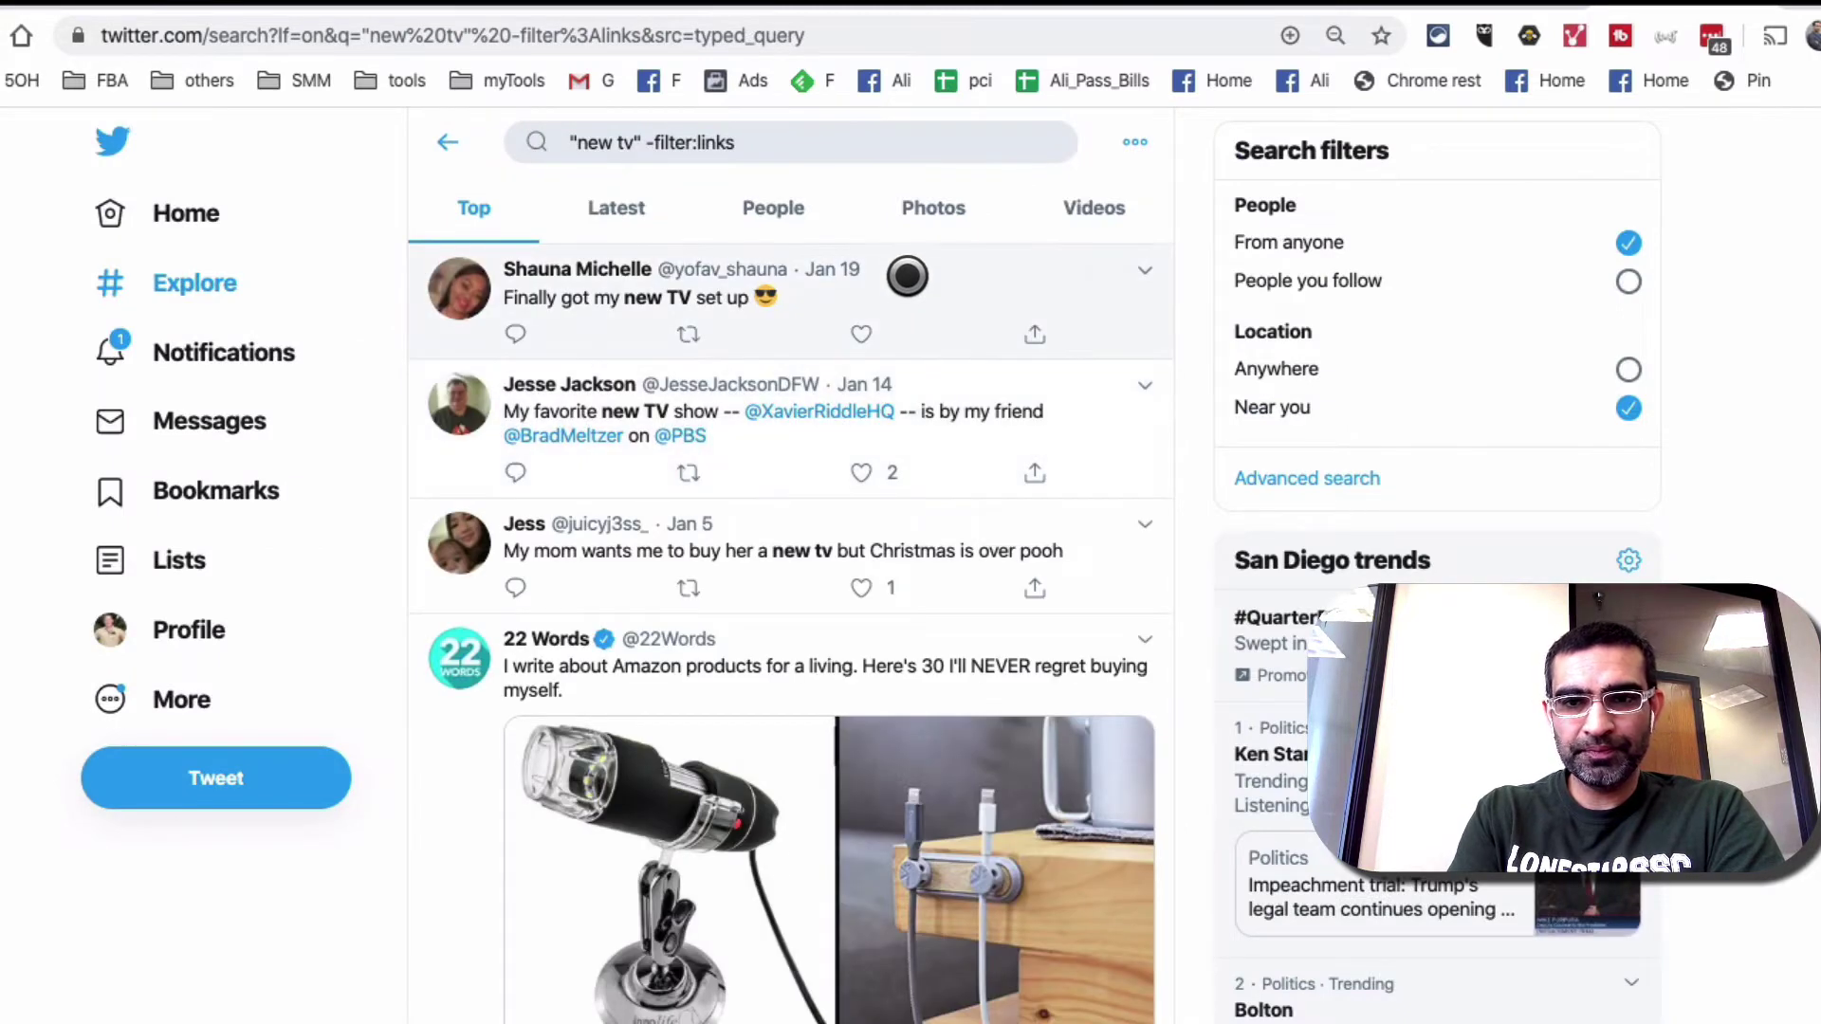
Look over the top tweets for "new tv" and switch the results to the latest tweets
{"action": "key", "text": "ctrl+plus"}
{"action": "key", "text": "ctrl+minus"}
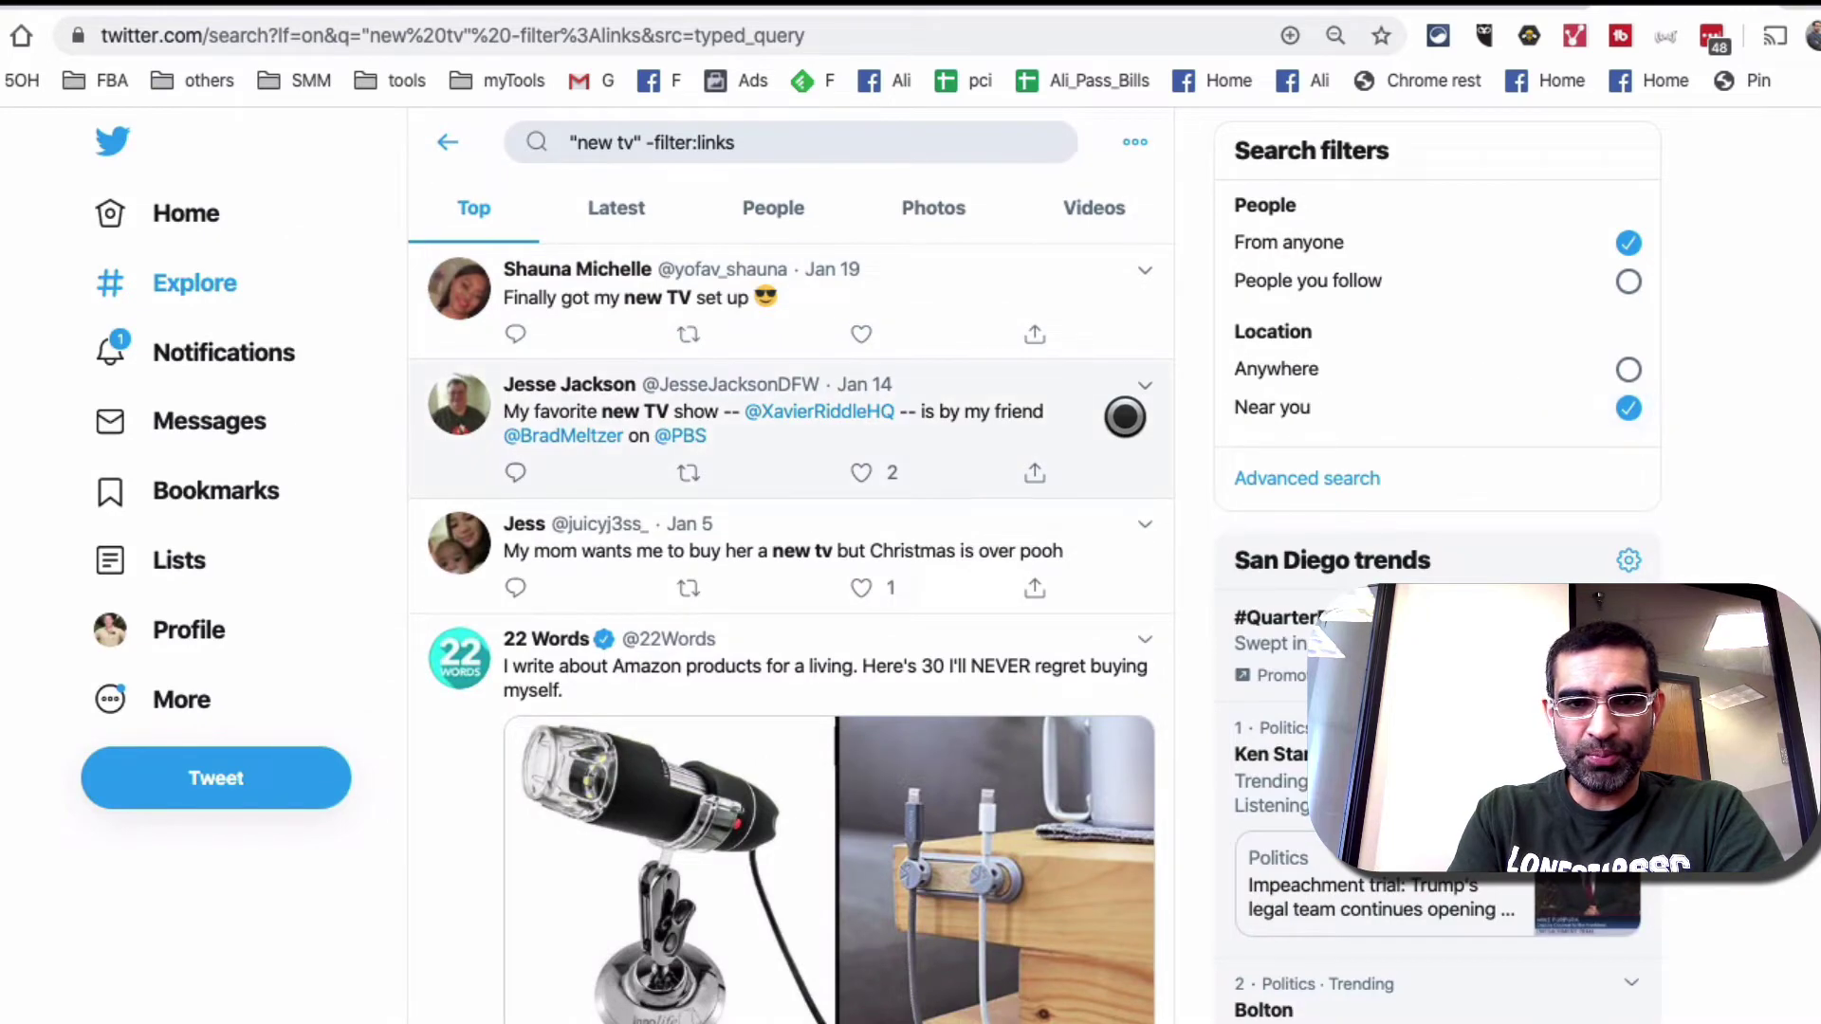
{"action": "mouse_move", "coordinate": [755, 371]}
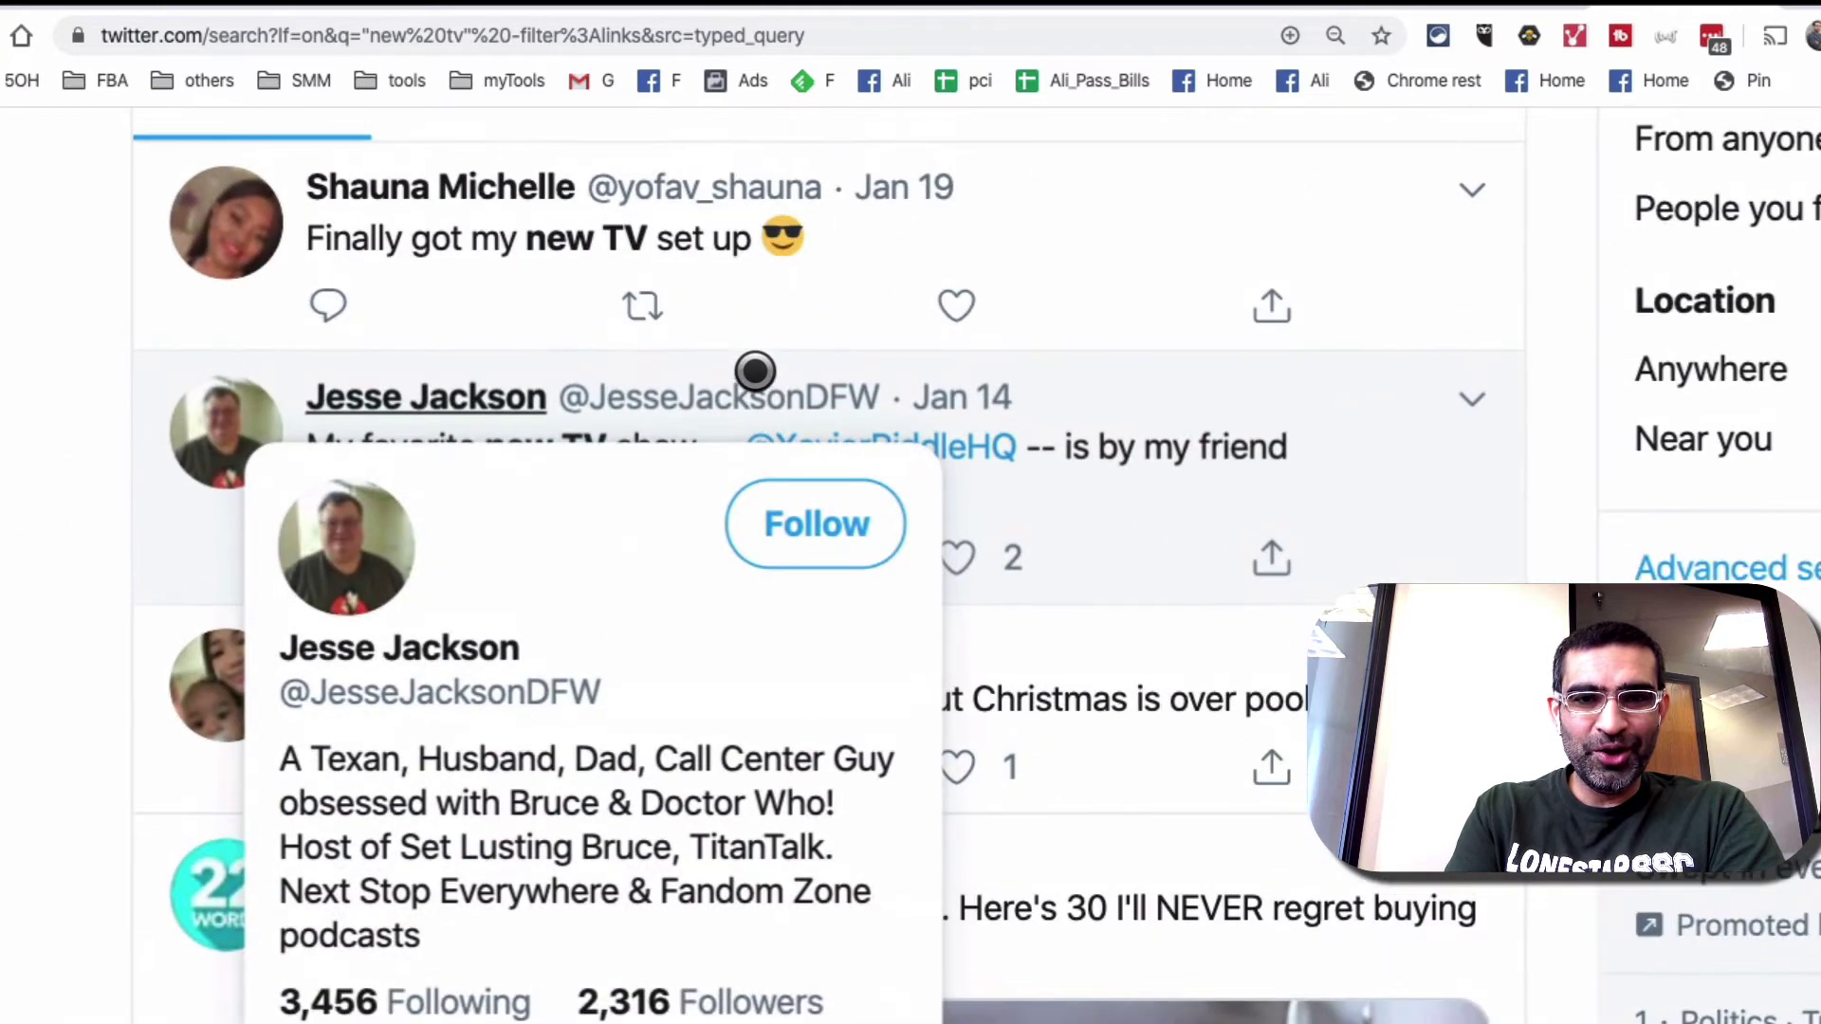
{"action": "key", "text": "ctrl+plus"}
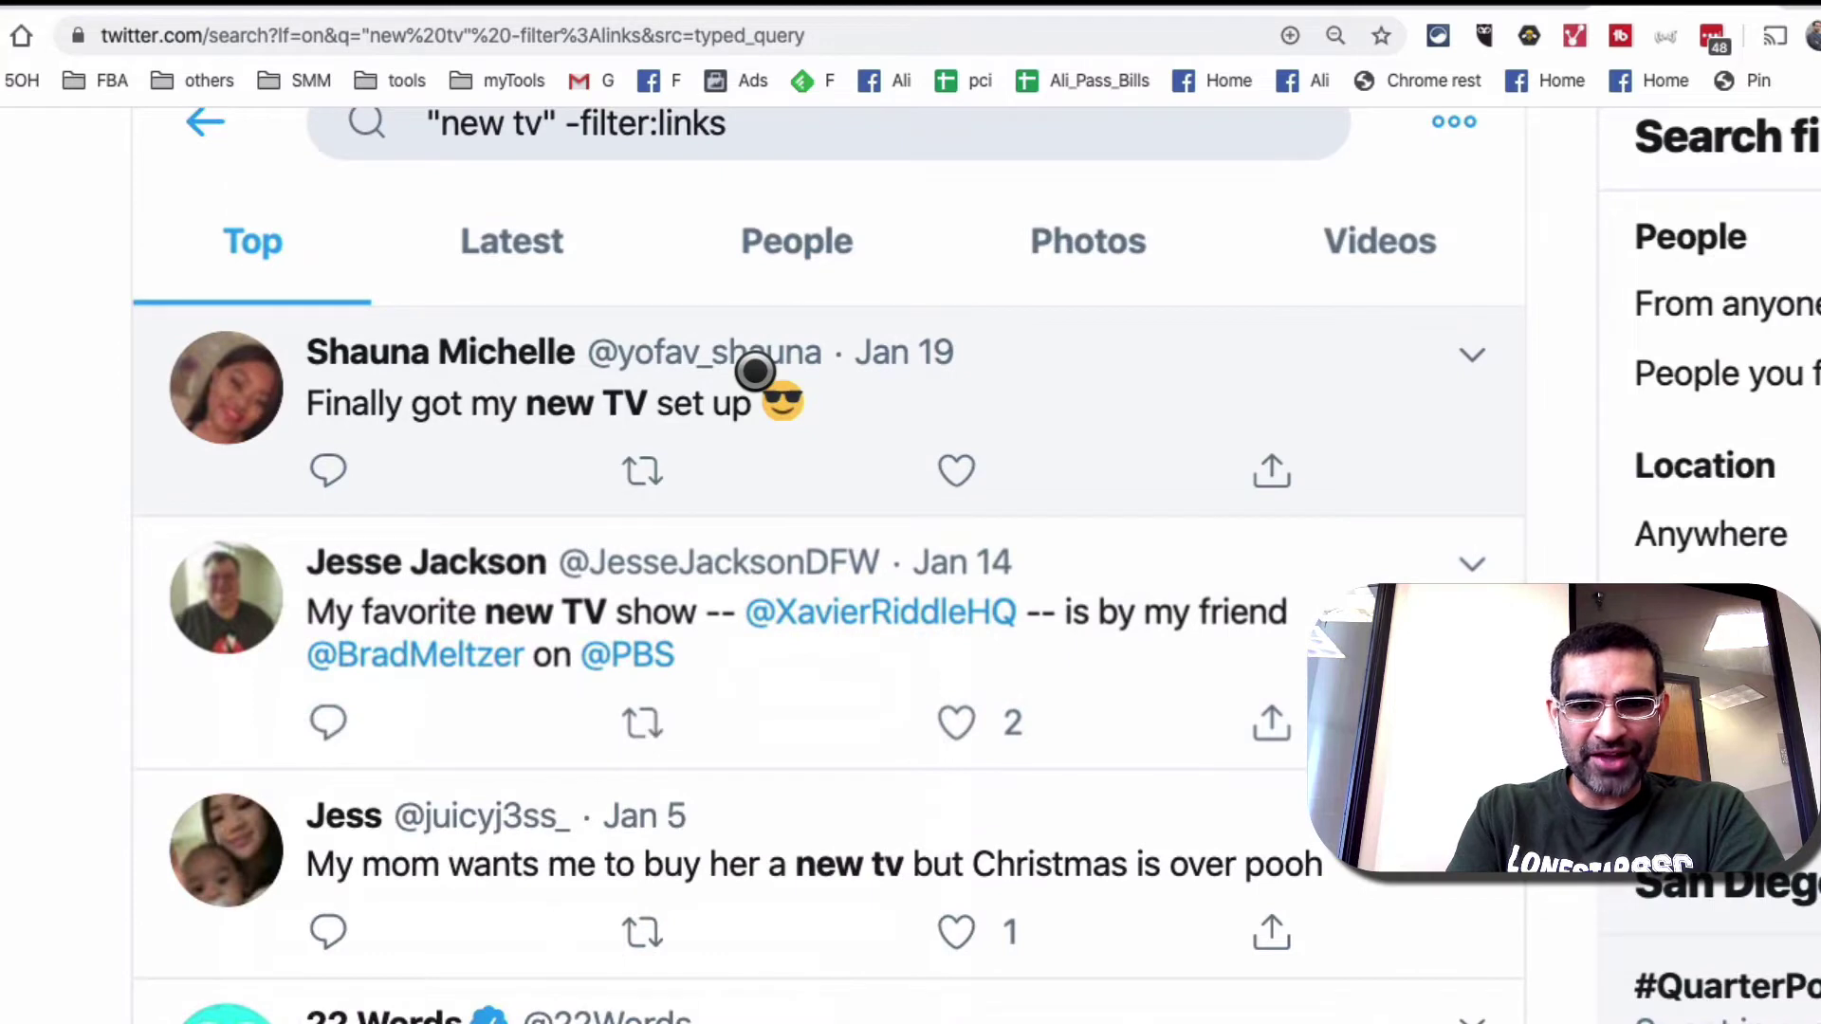
{"action": "left_click", "coordinate": [505, 251]}
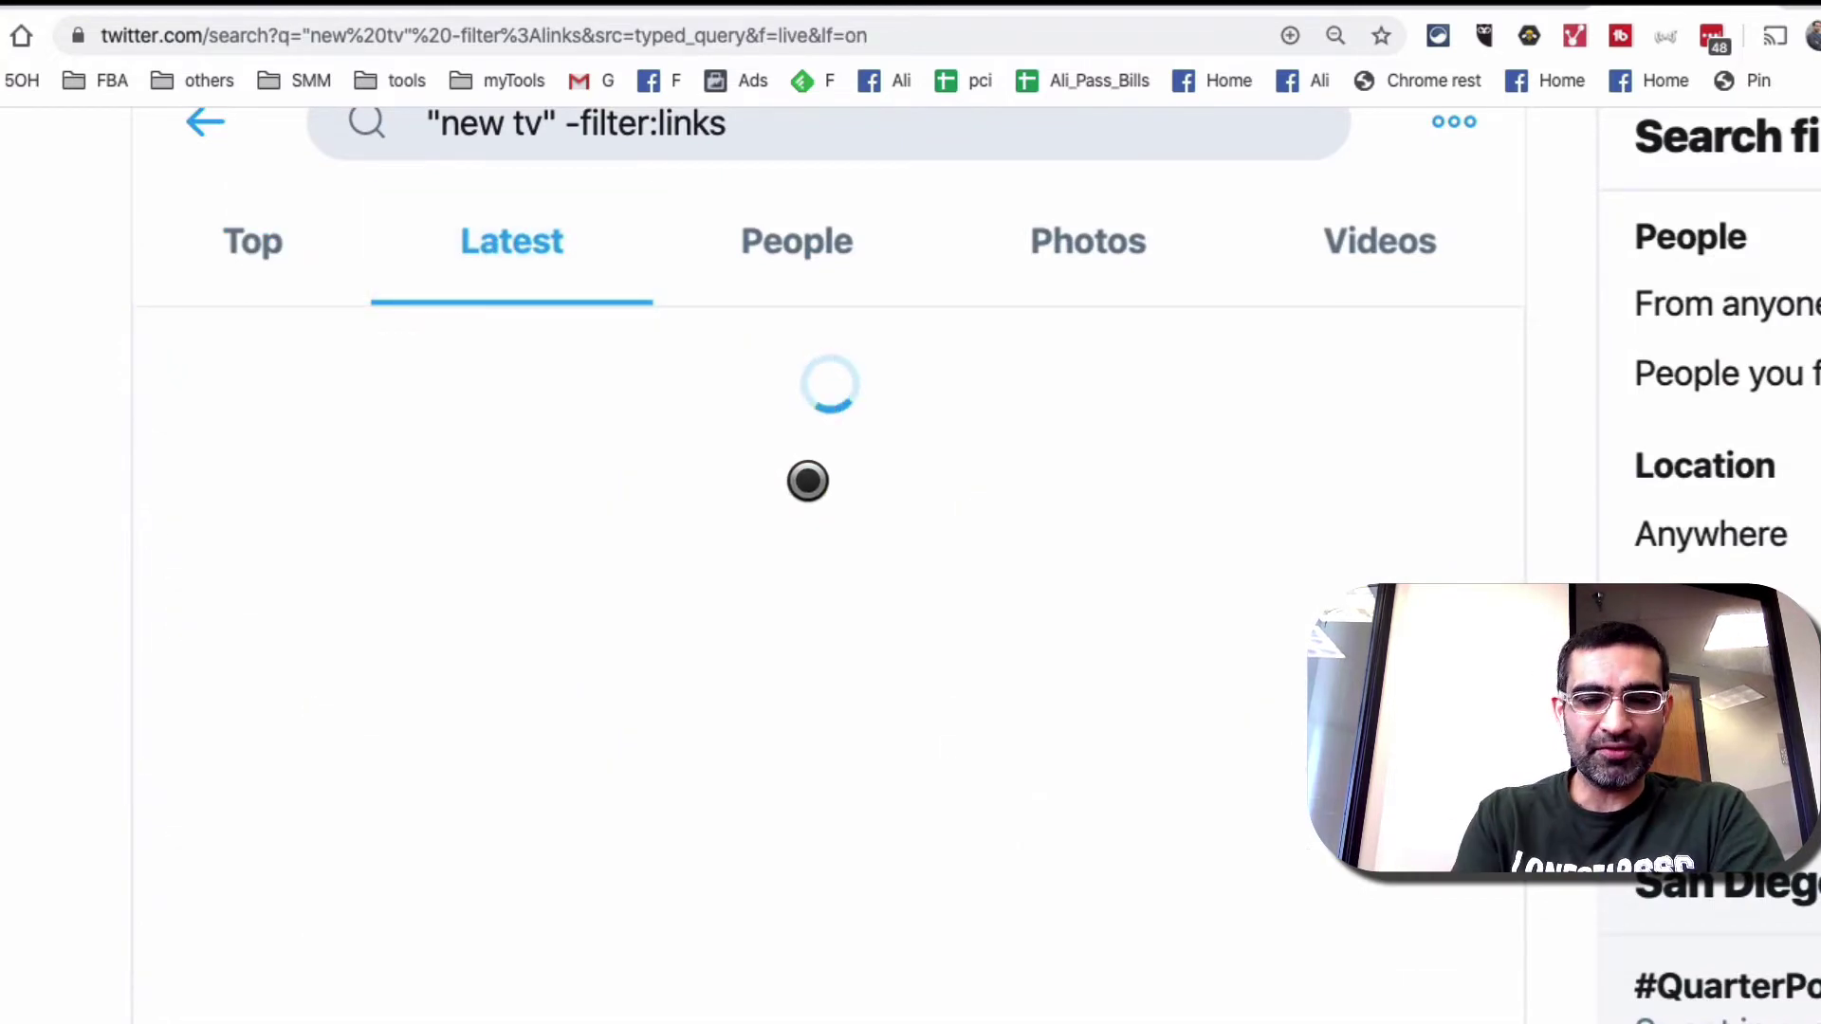
Examine the newest nearby tweets mentioning "new tv" for people who want or have just bought a television
{"action": "scroll", "coordinate": [1082, 591], "scroll_direction": "down", "scroll_amount": 3}
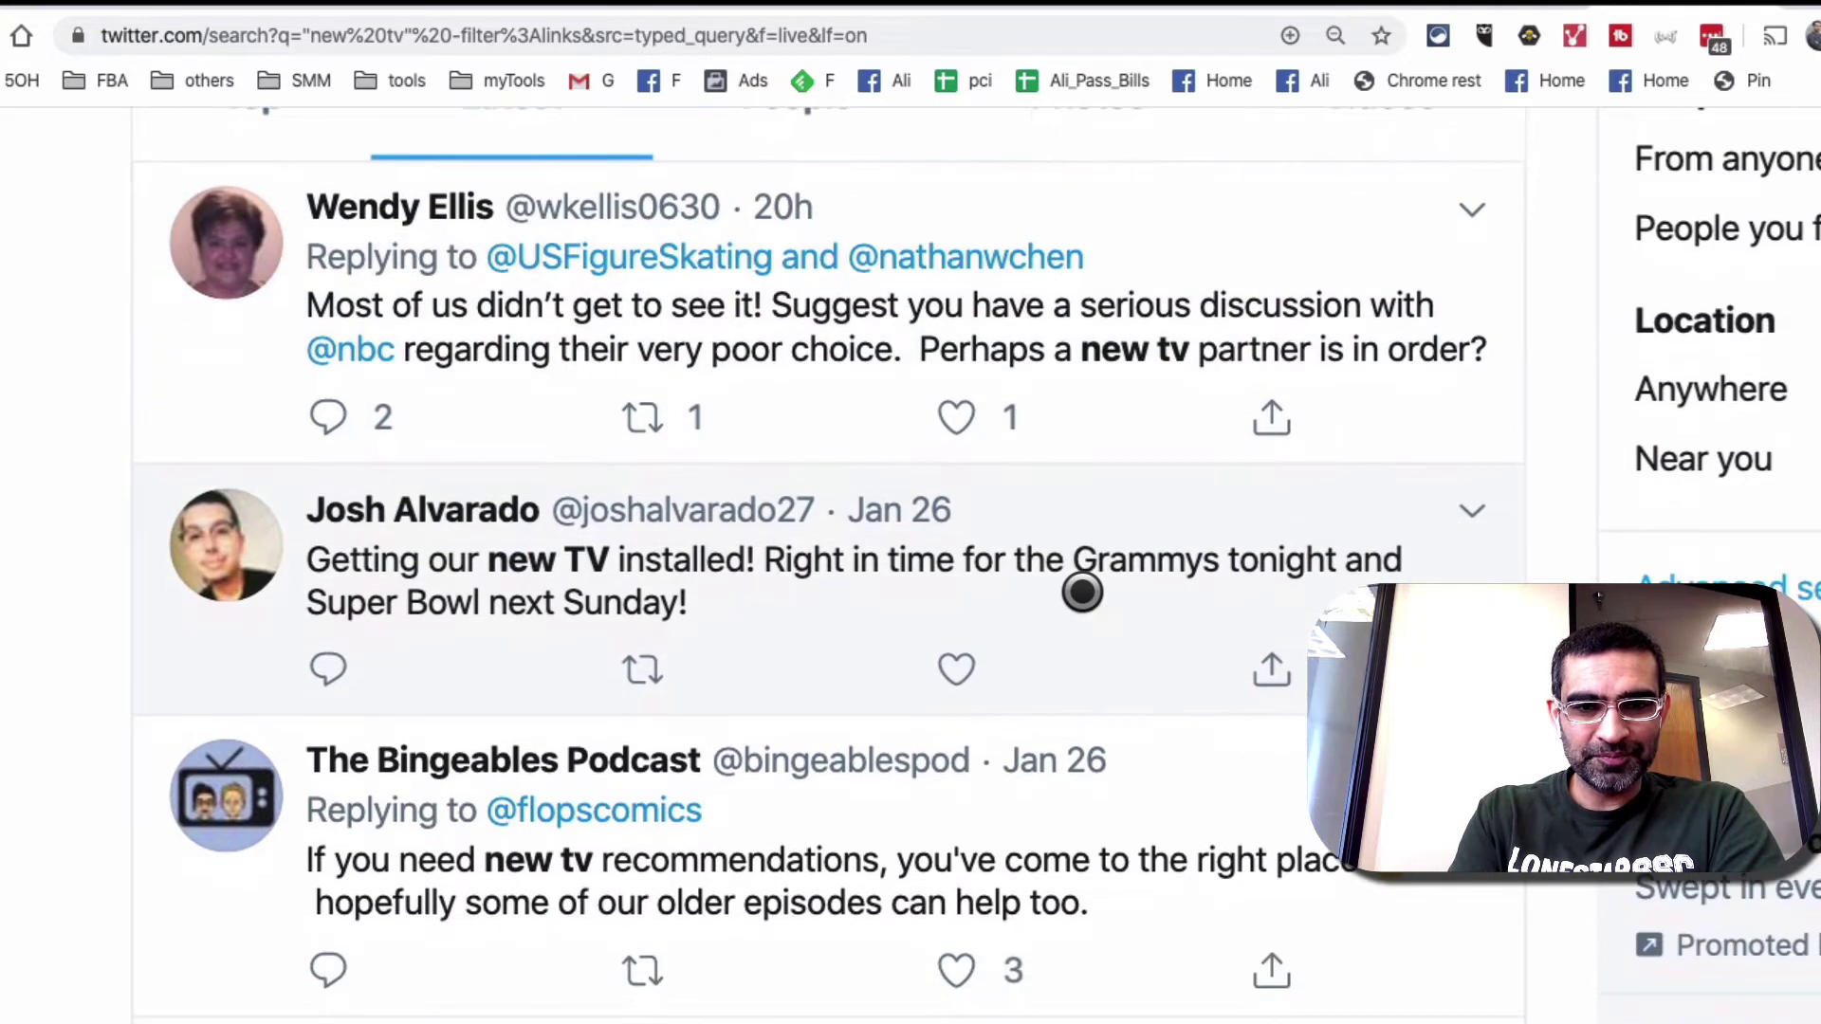
{"action": "key", "text": "super+minus"}
{"action": "key", "text": "super+minus"}
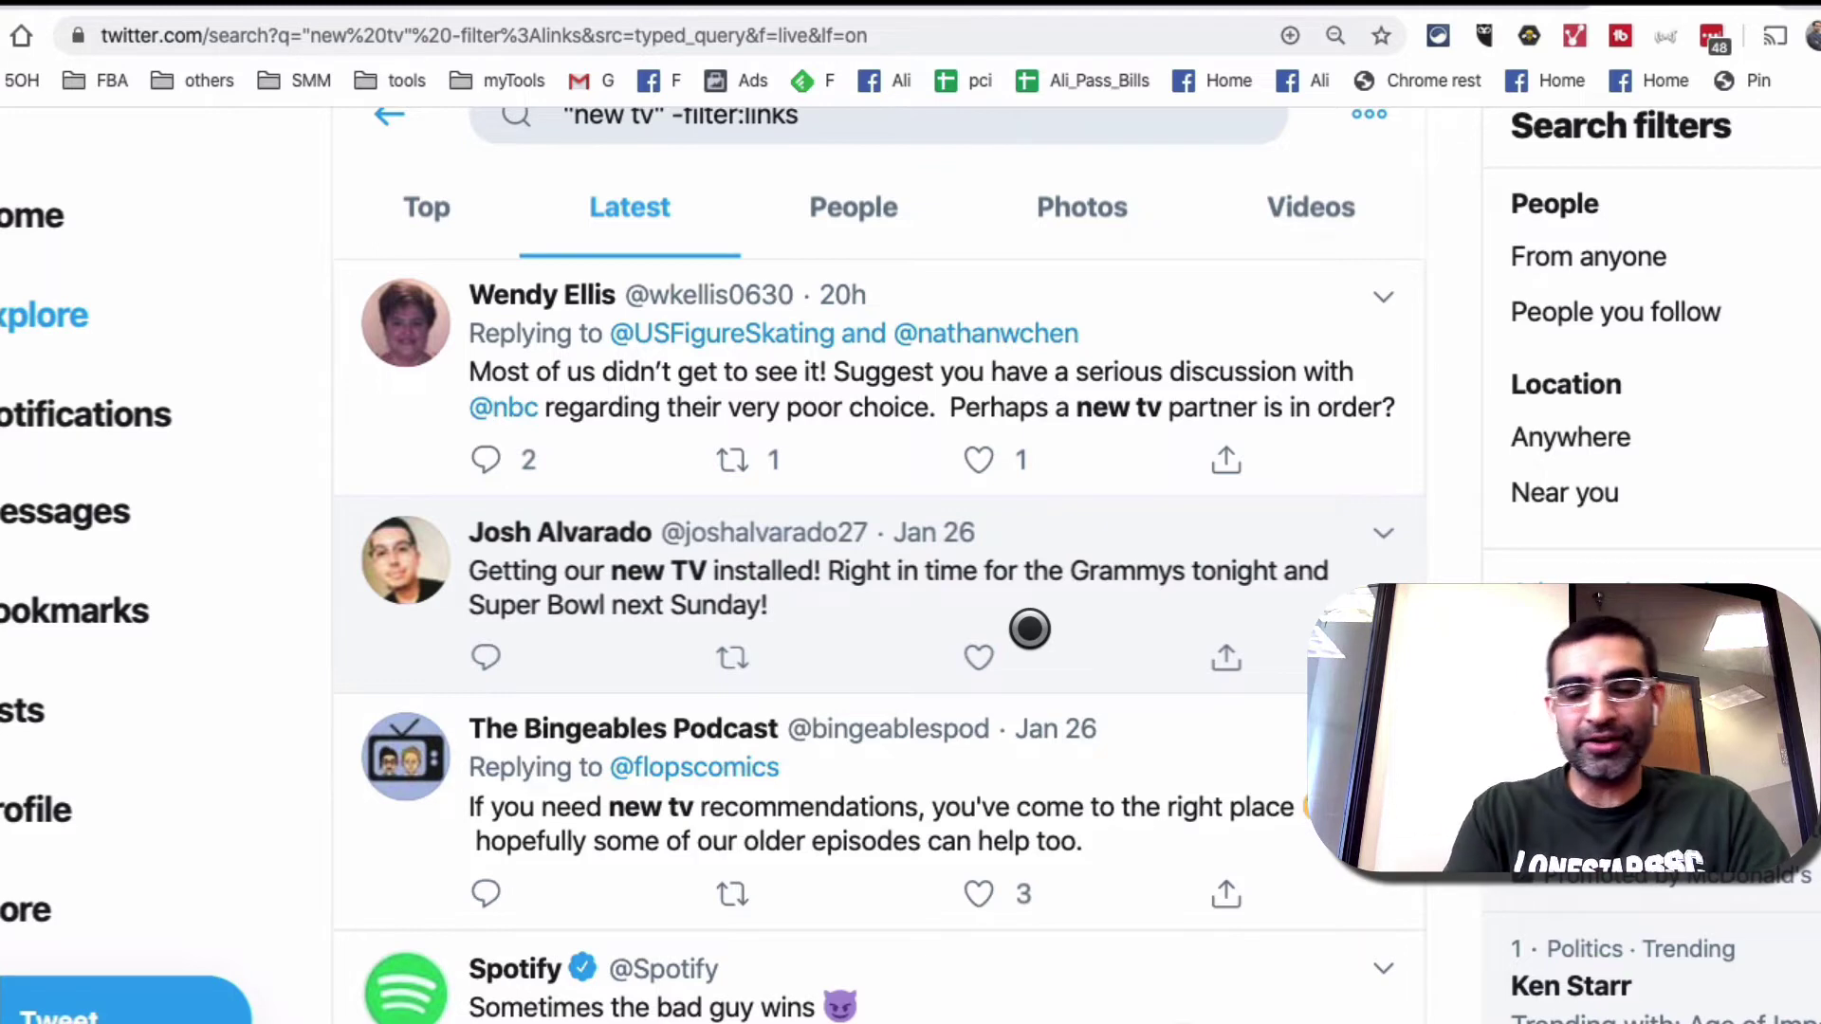
{"action": "scroll", "coordinate": [1029, 629], "scroll_direction": "down", "scroll_amount": 5}
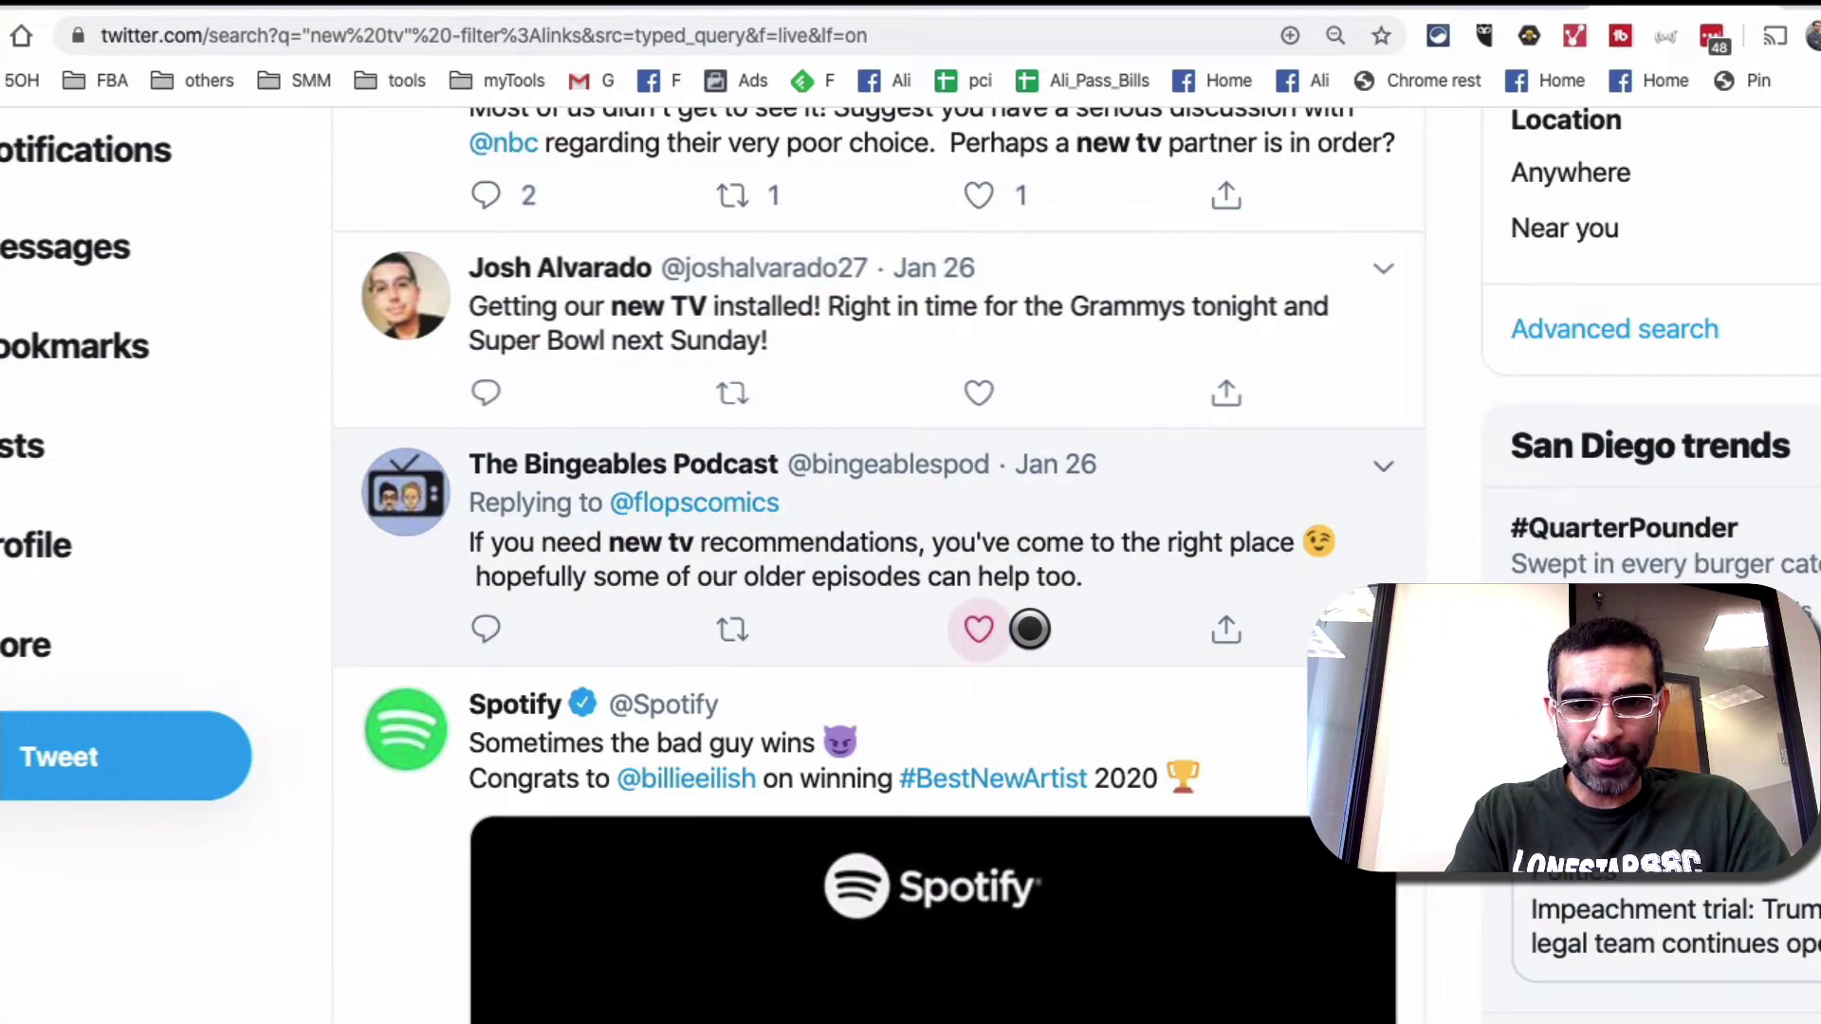
{"action": "scroll", "coordinate": [1237, 650], "scroll_direction": "down", "scroll_amount": 1}
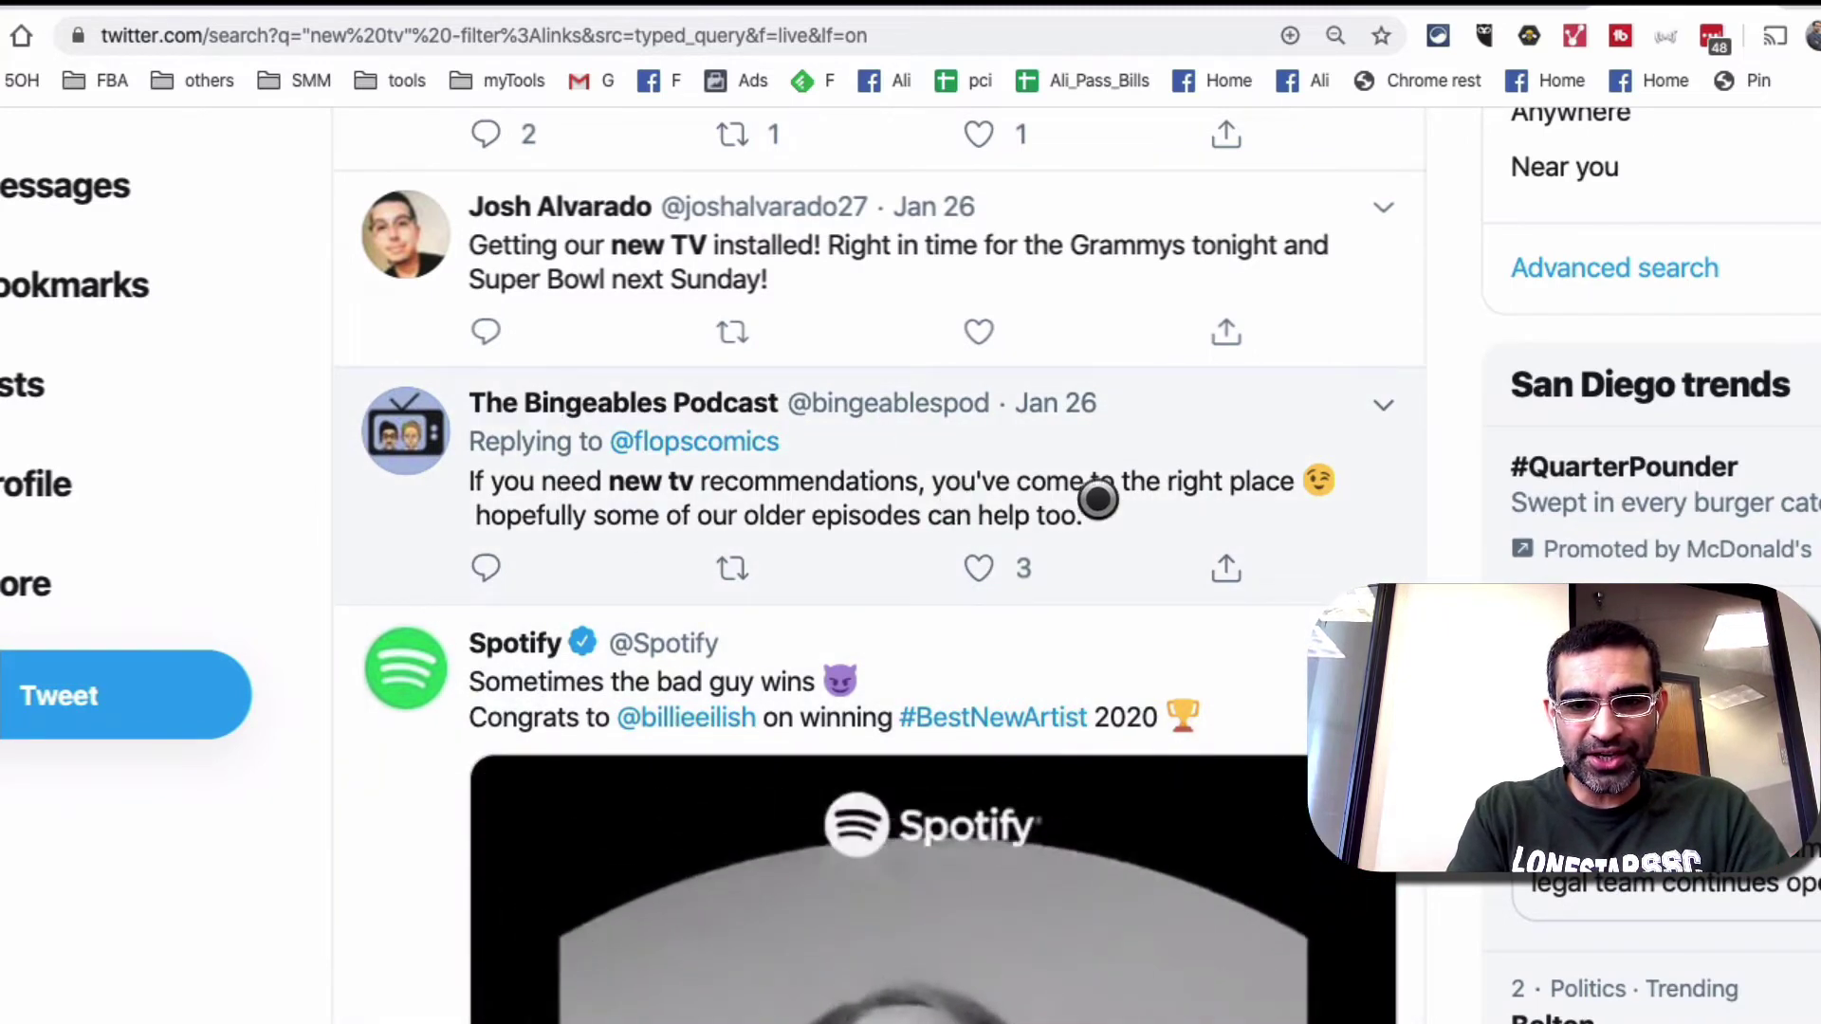
{"action": "scroll", "coordinate": [1323, 516], "scroll_direction": "down", "scroll_amount": 8}
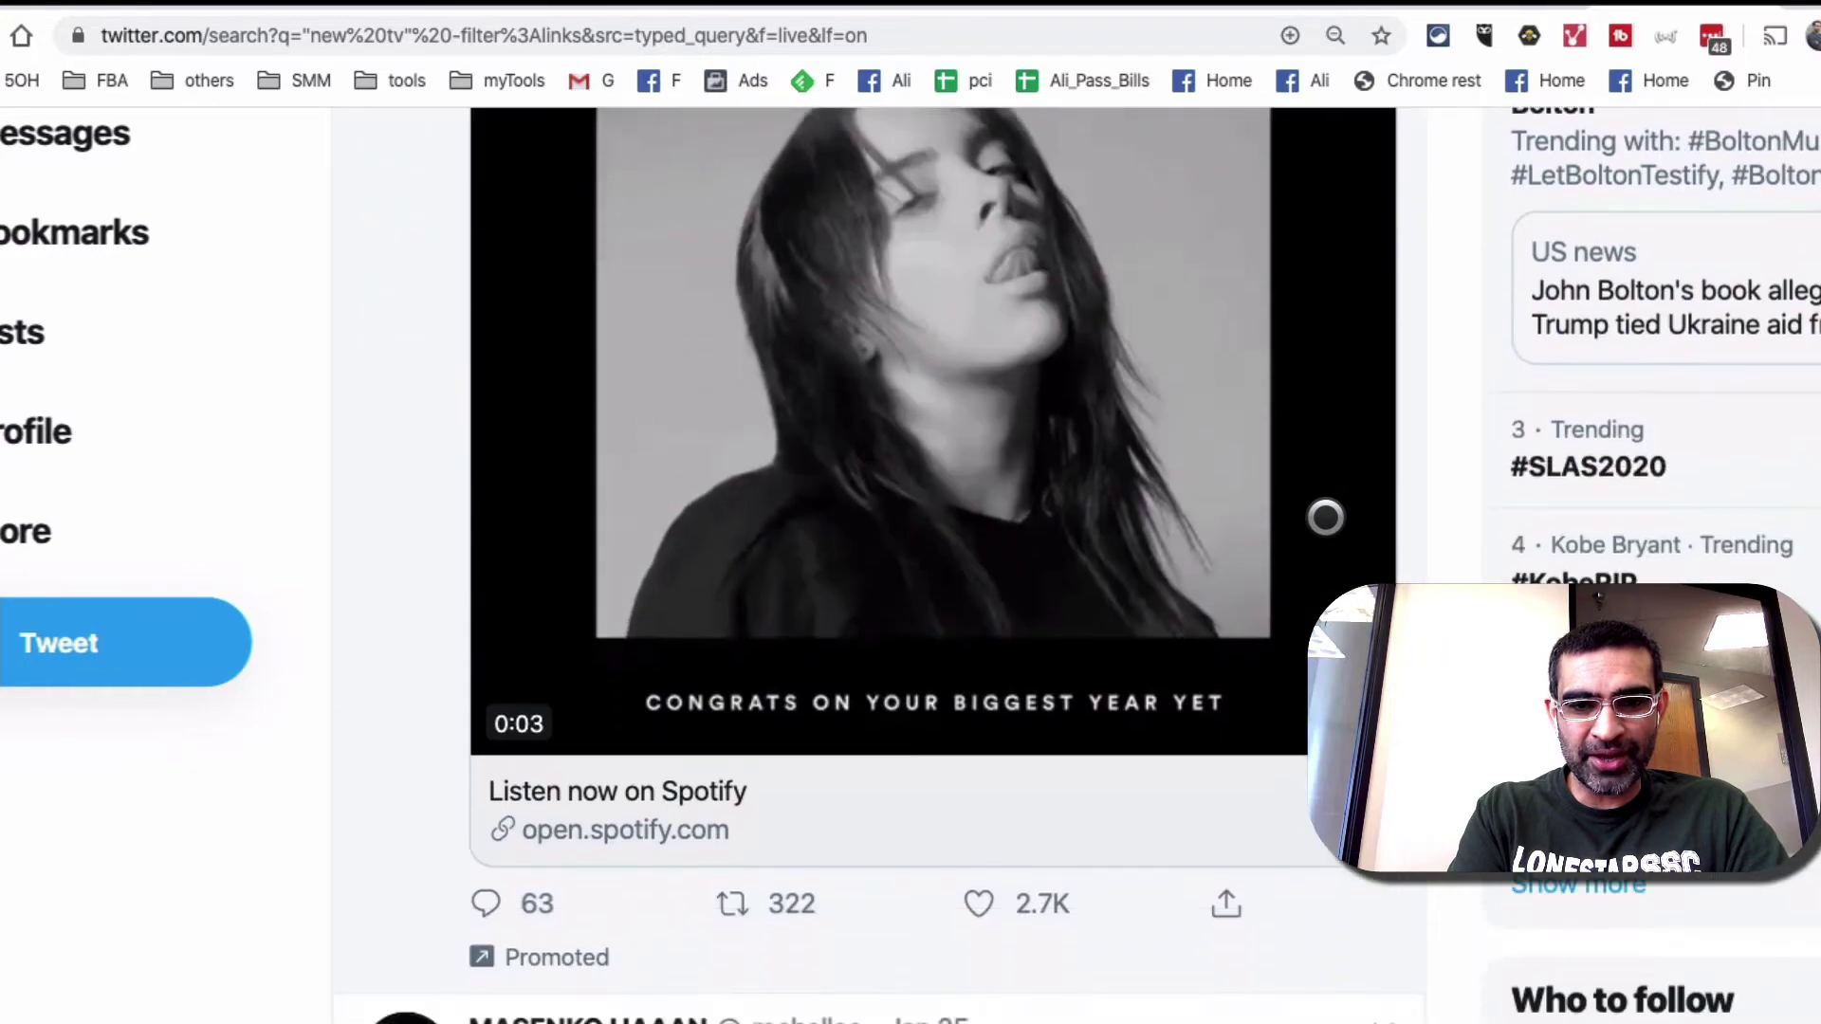
{"action": "scroll", "coordinate": [1324, 517], "scroll_direction": "down", "scroll_amount": 6}
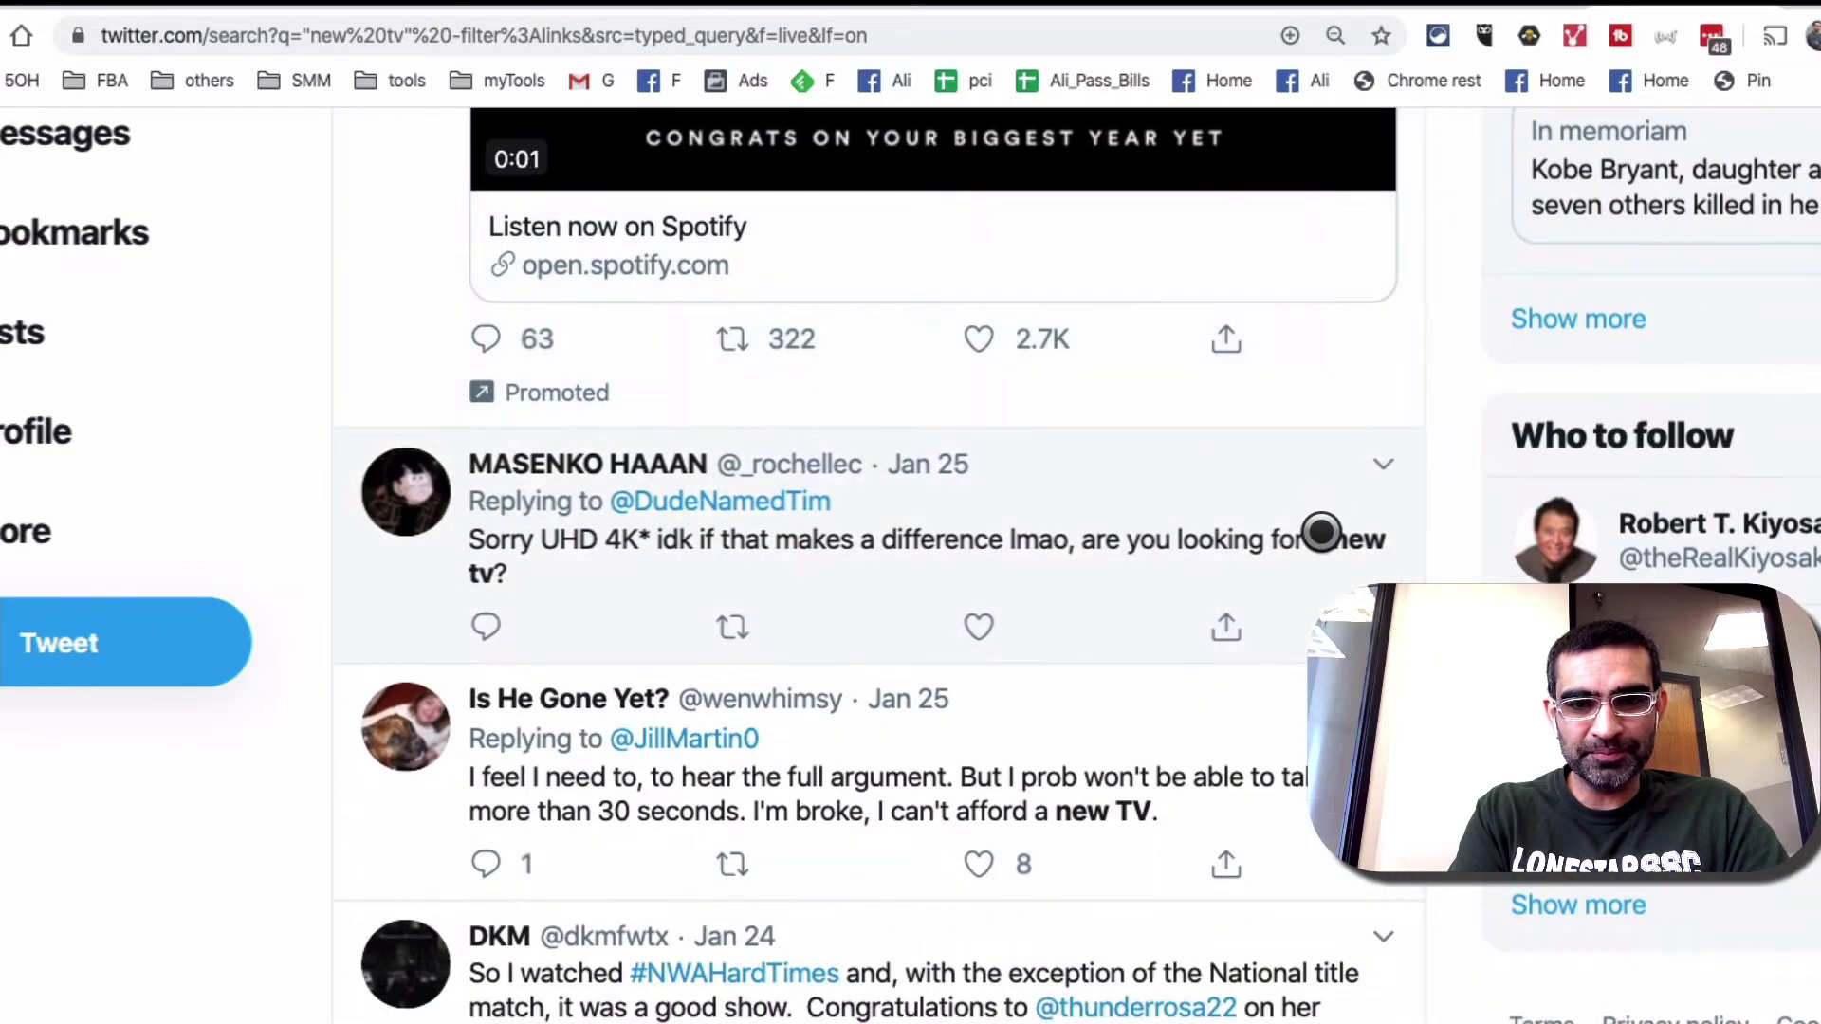
{"action": "key", "text": "super+minus"}
{"action": "scroll", "coordinate": [1318, 528], "scroll_direction": "down", "scroll_amount": 2}
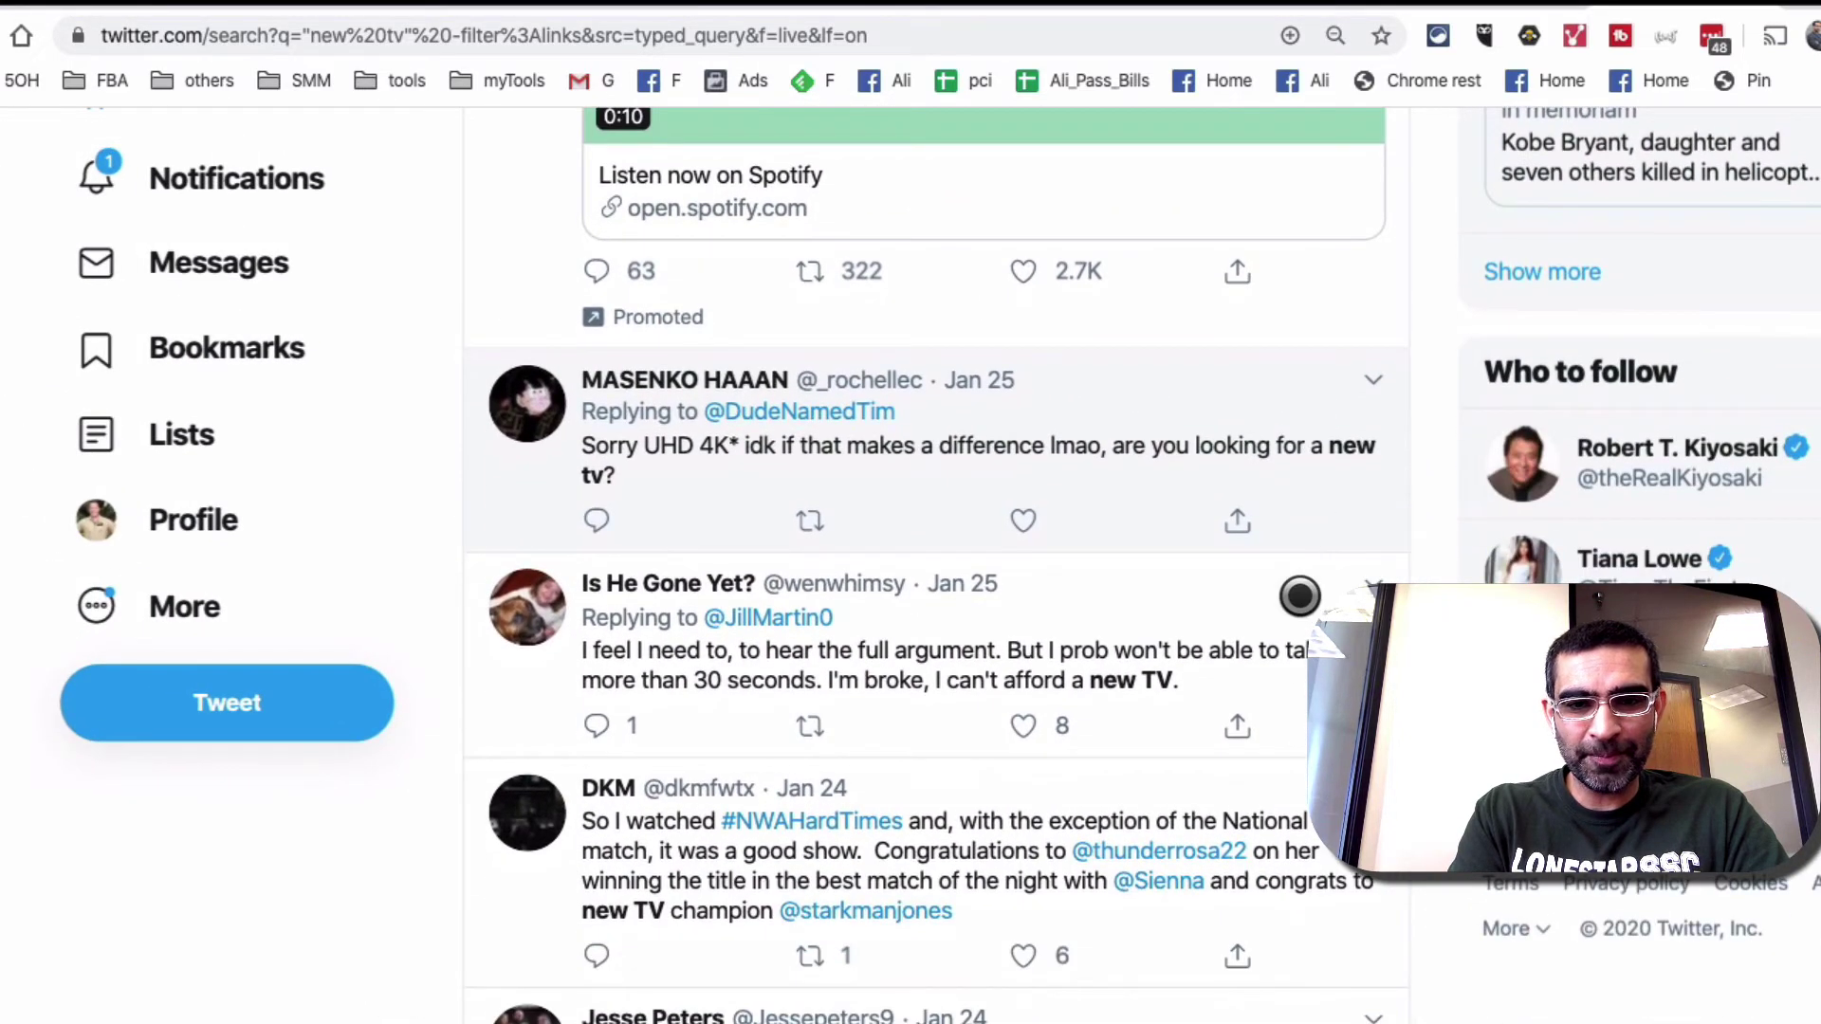
{"action": "key", "text": "super+plus"}
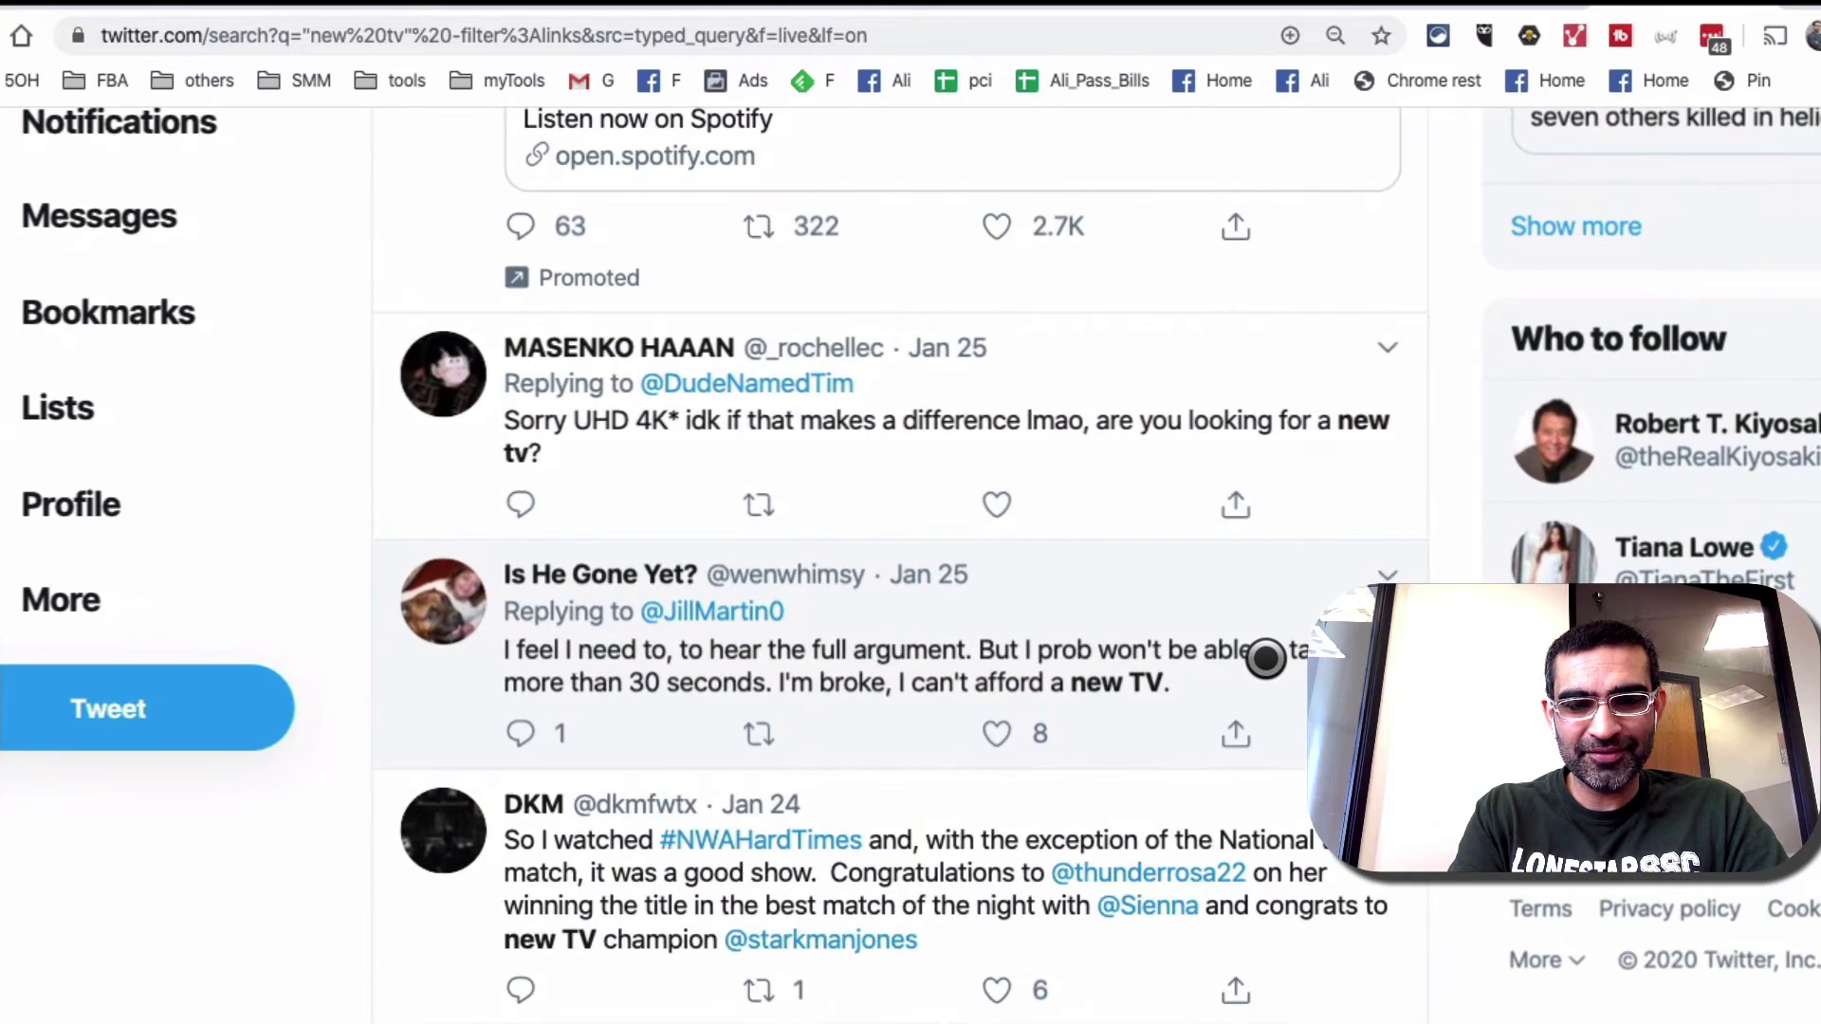
{"action": "key", "text": "super+minus"}
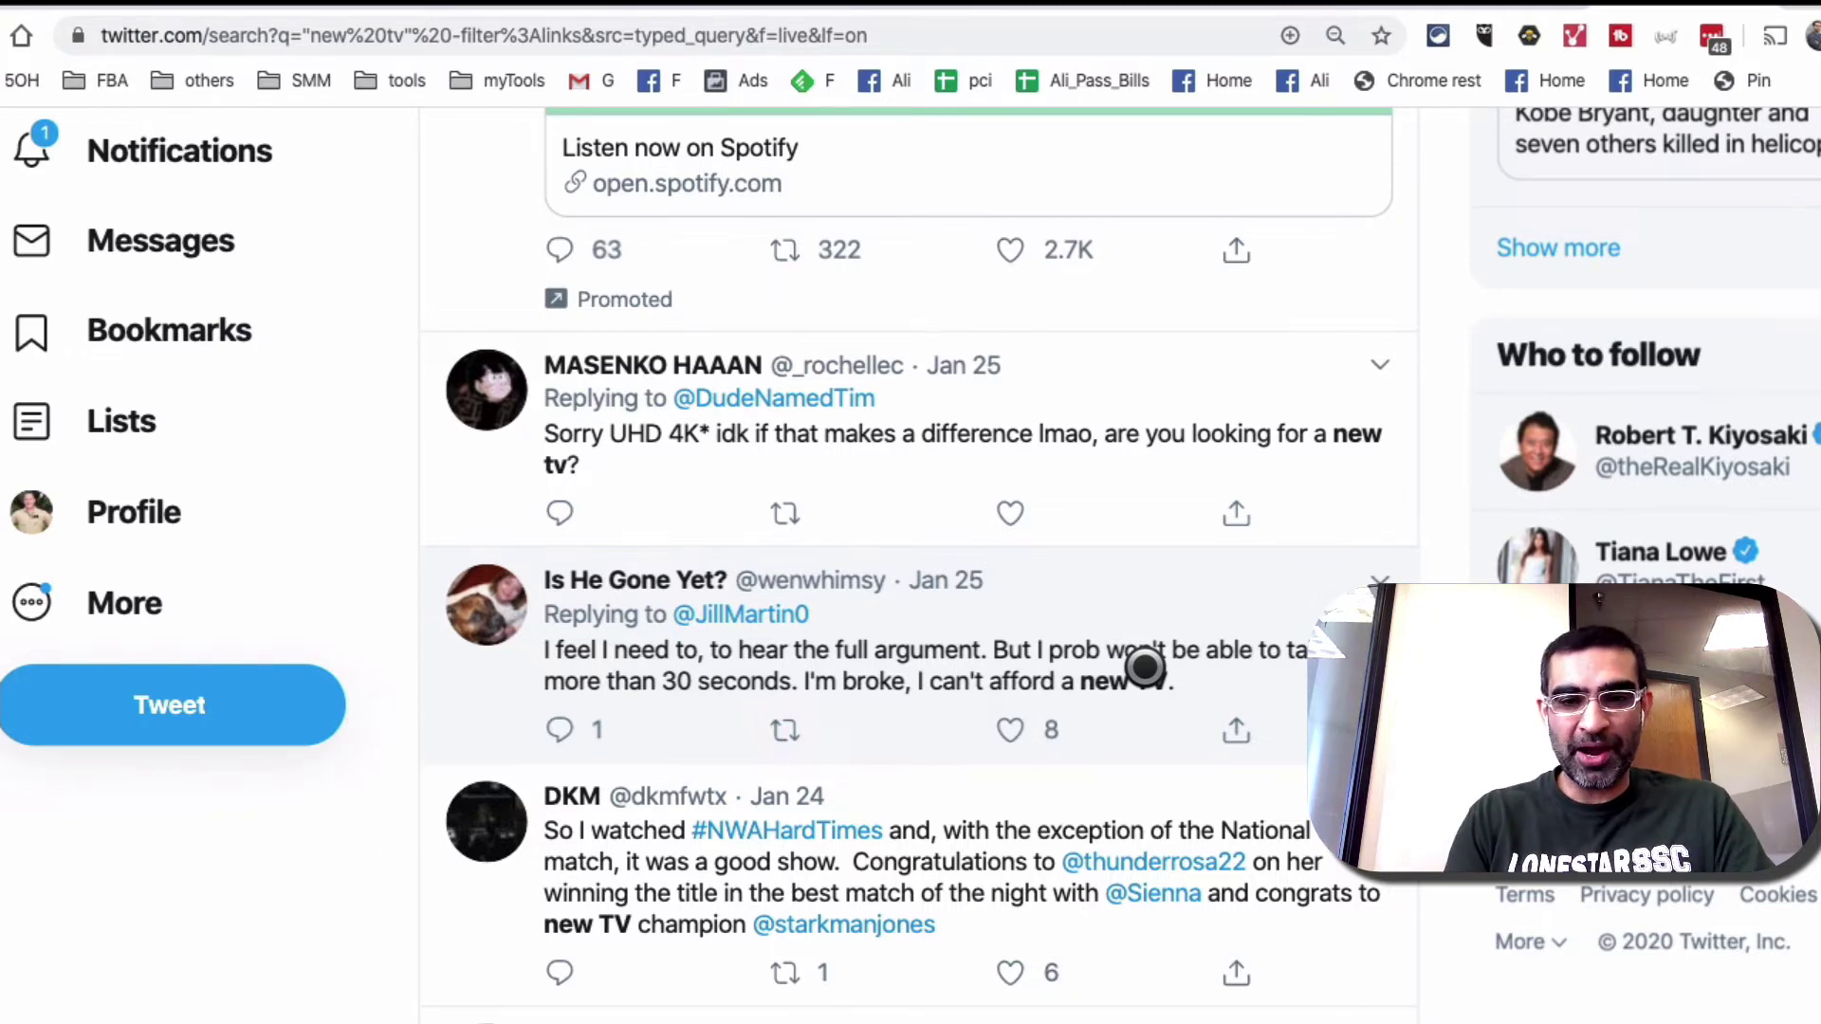
Read through the older "new tv" tweets from late January back to December 2019 for potential customers
{"action": "scroll", "coordinate": [1144, 666], "scroll_direction": "down", "scroll_amount": 3}
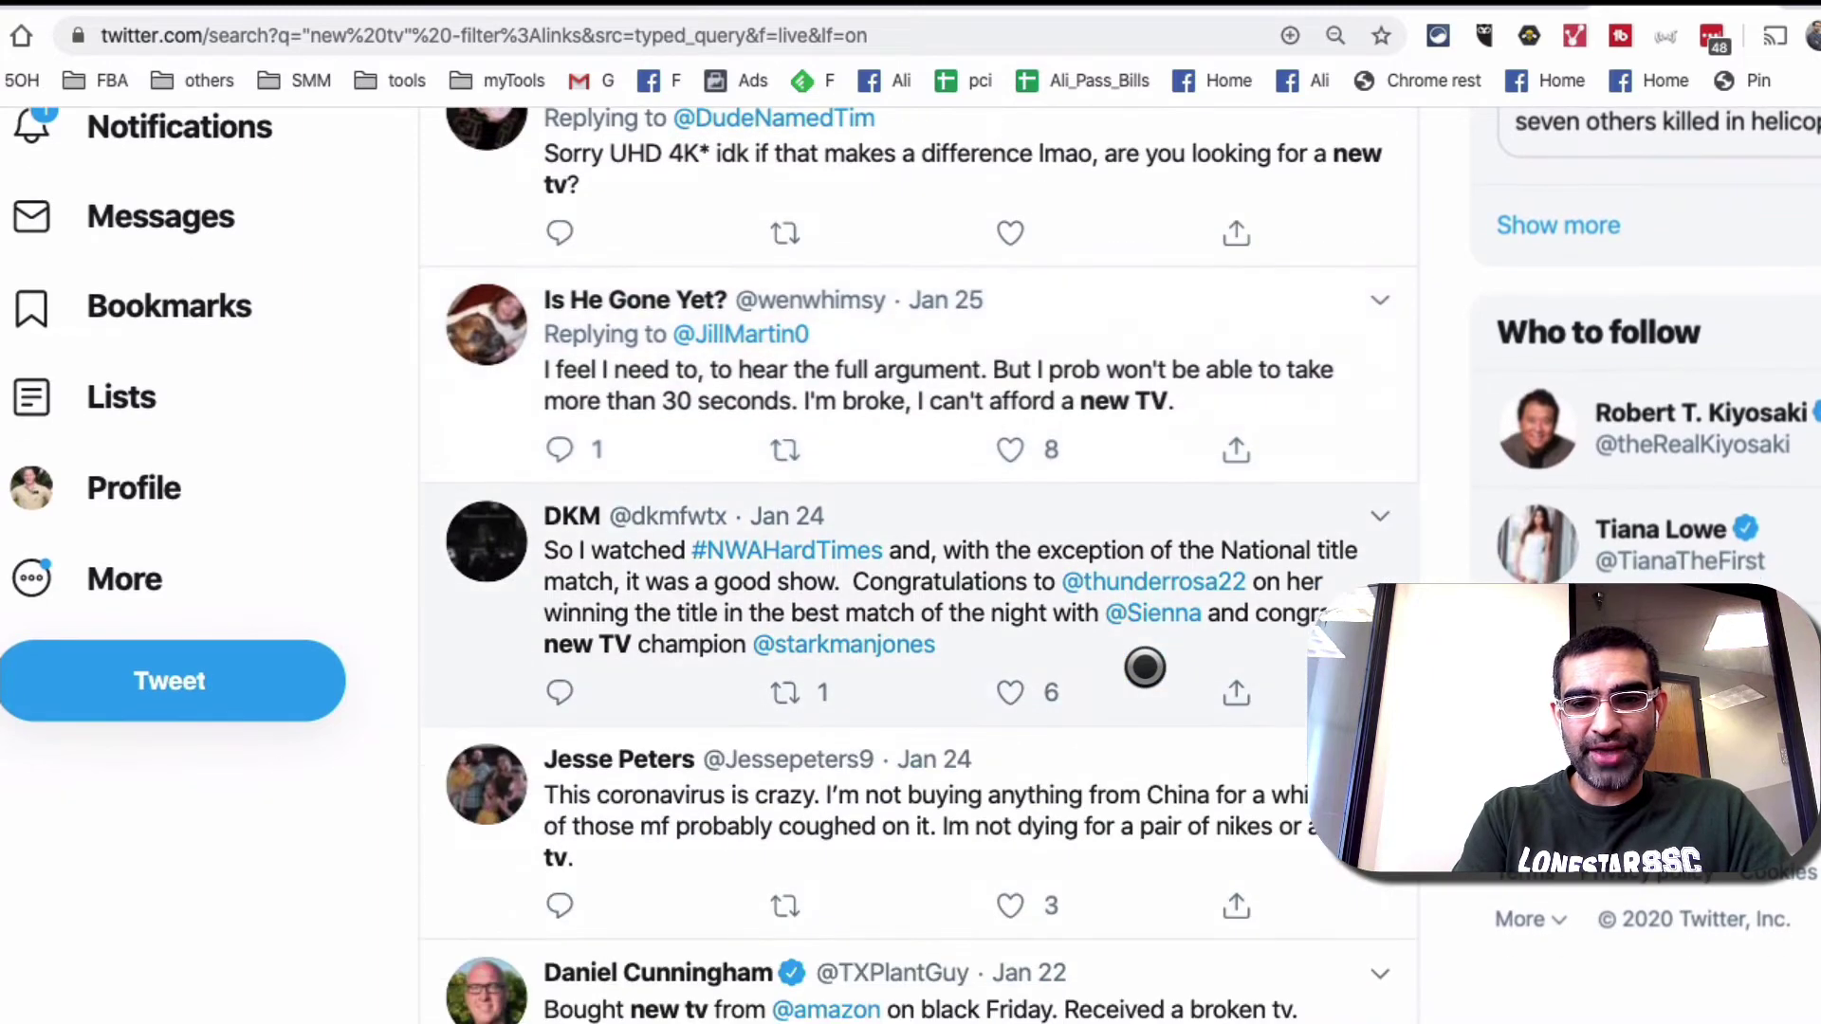
{"action": "scroll", "coordinate": [1145, 666], "scroll_direction": "down", "scroll_amount": 2}
{"action": "scroll", "coordinate": [1145, 667], "scroll_direction": "down", "scroll_amount": 8}
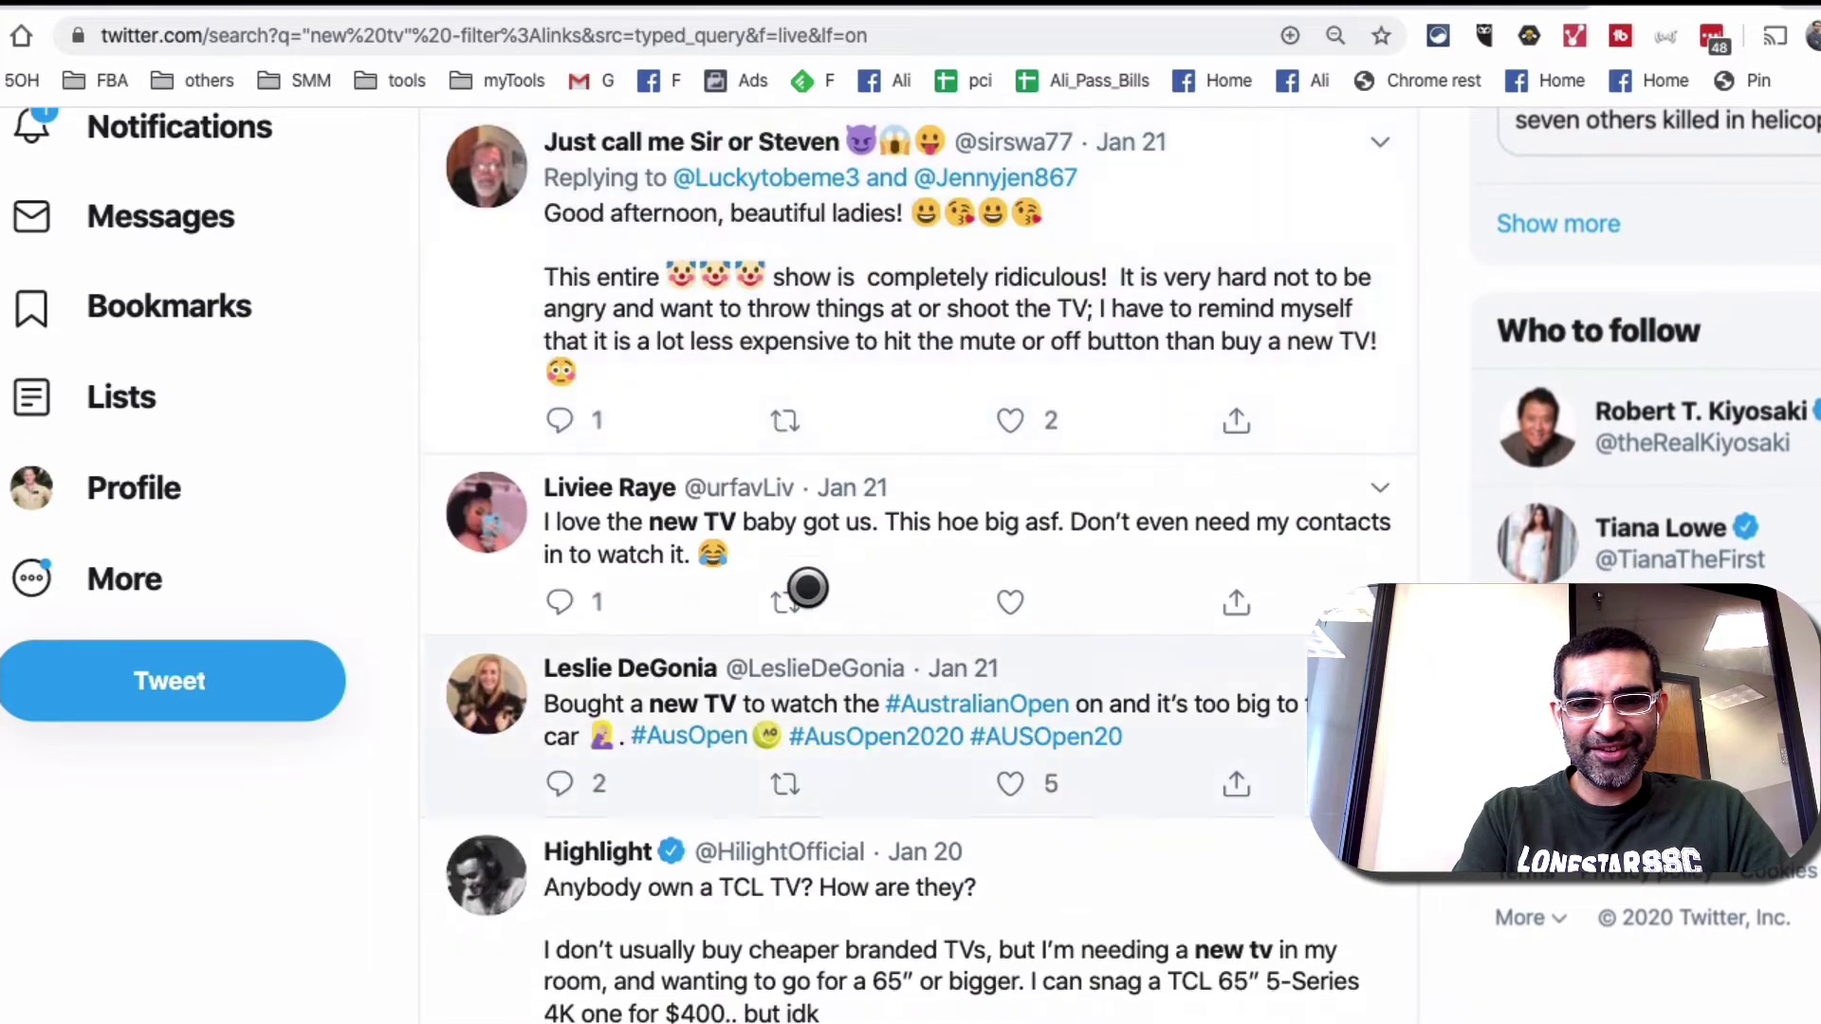
{"action": "scroll", "coordinate": [834, 554], "scroll_direction": "down", "scroll_amount": 1}
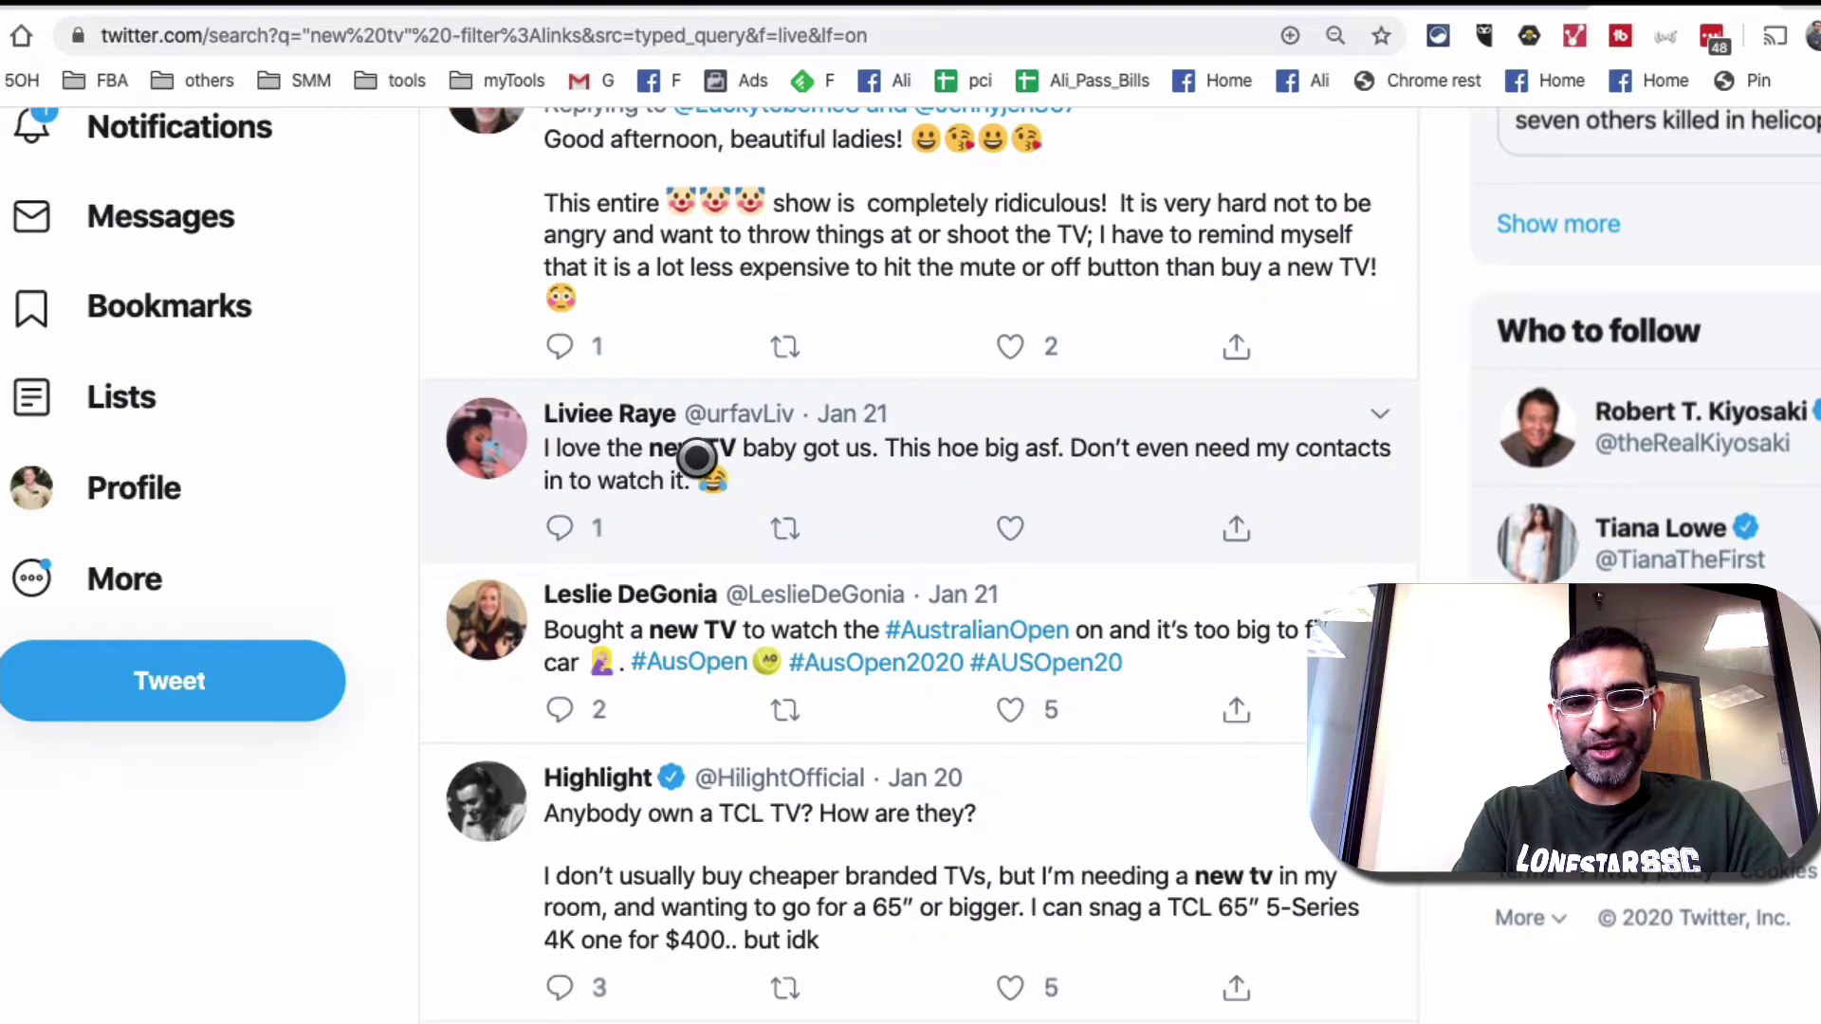
{"action": "scroll", "coordinate": [1082, 513], "scroll_direction": "down", "scroll_amount": 1}
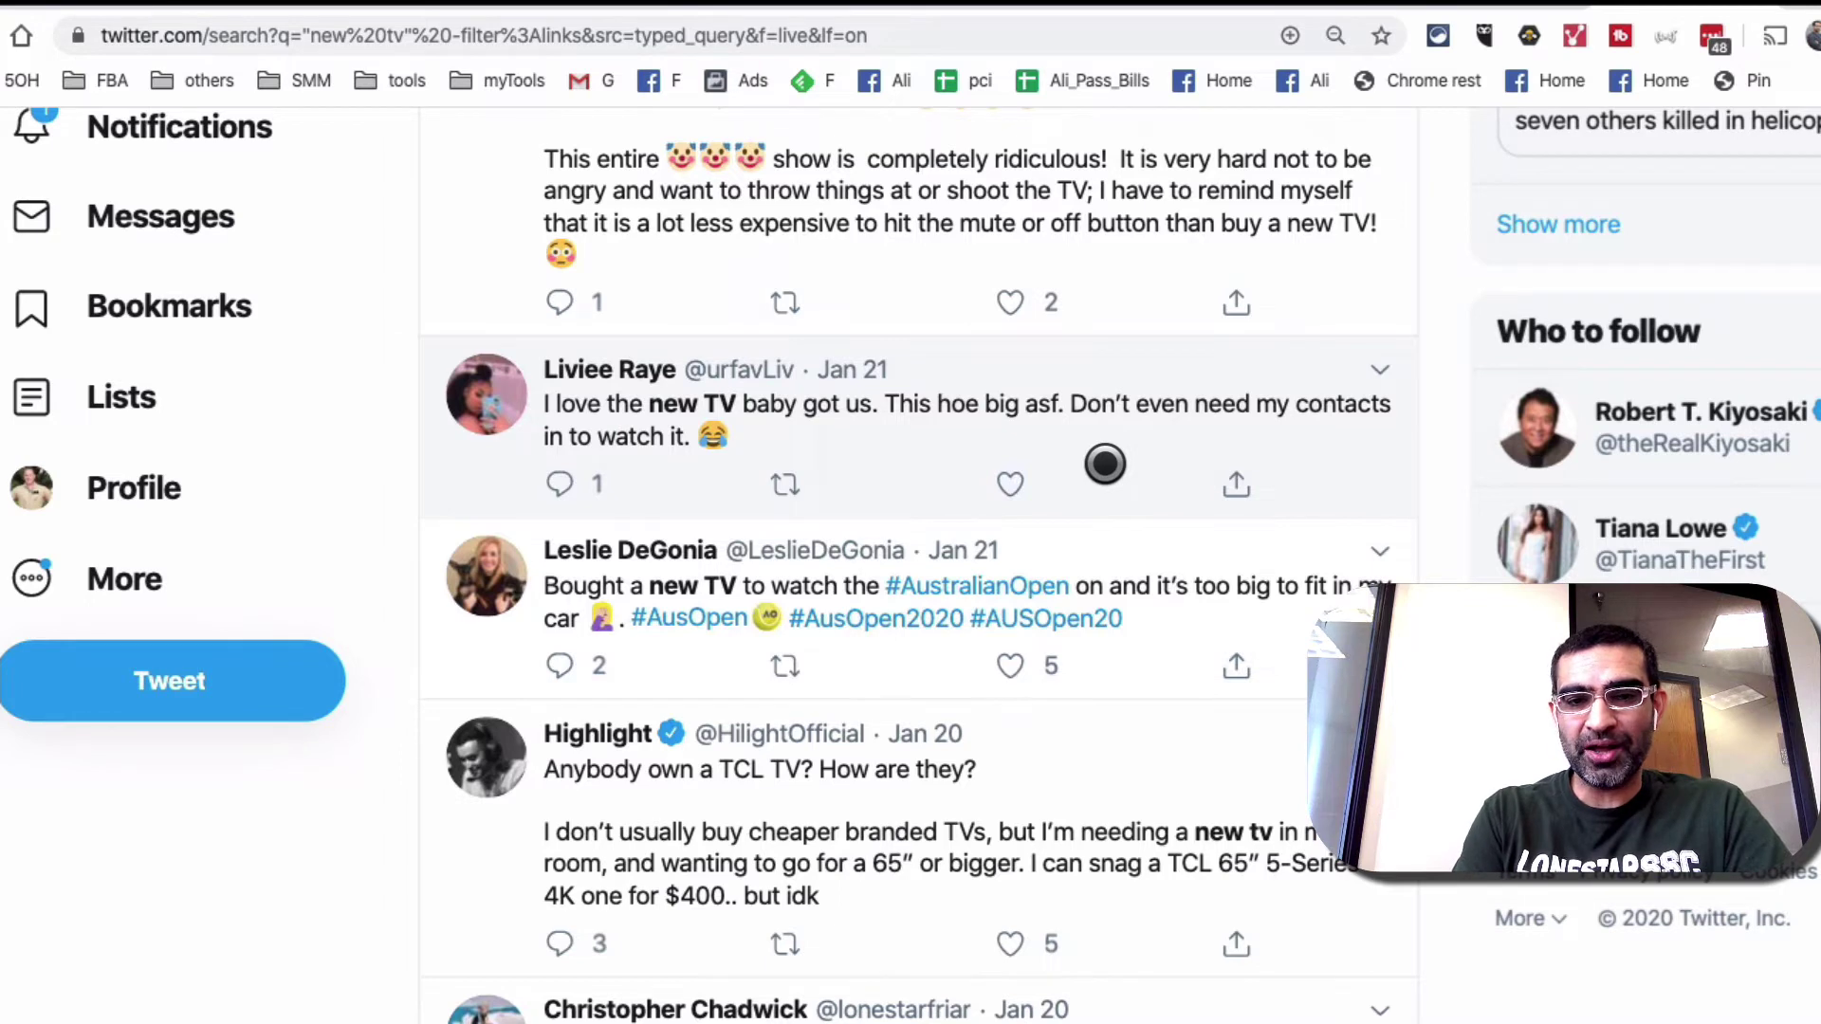
{"action": "scroll", "coordinate": [1105, 463], "scroll_direction": "down", "scroll_amount": 6}
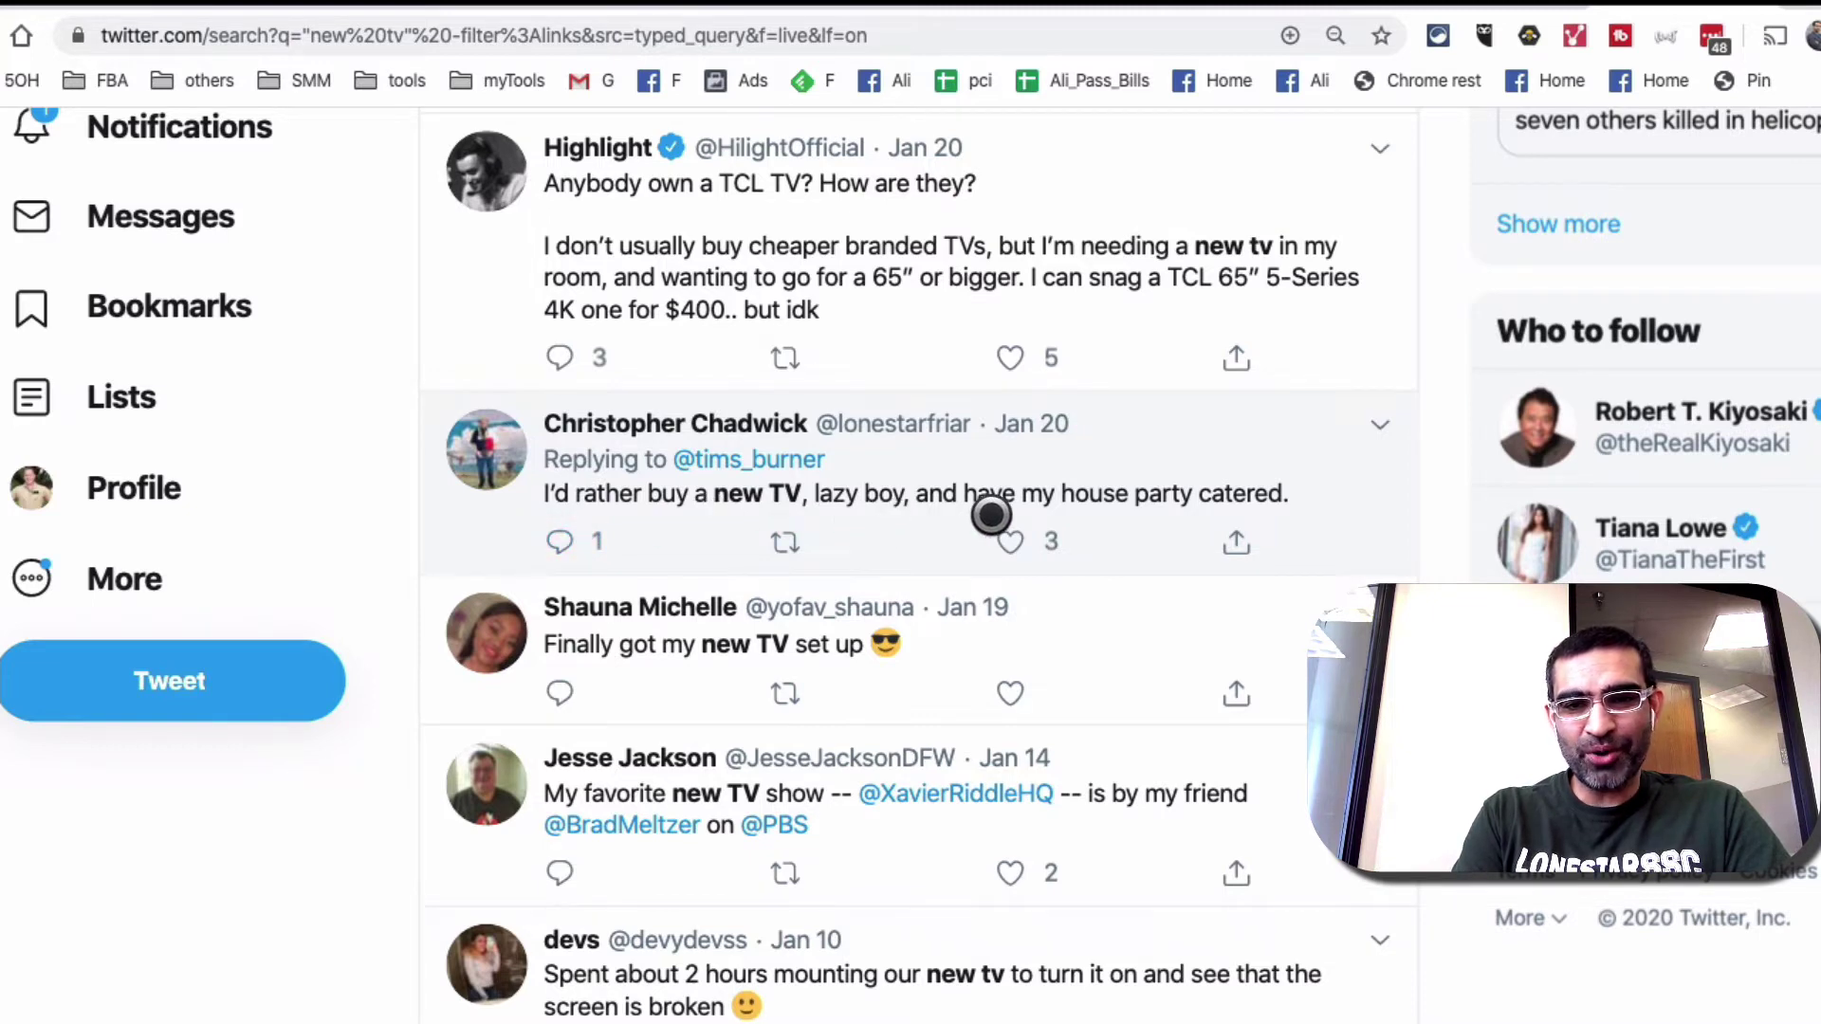
{"action": "scroll", "coordinate": [1277, 557], "scroll_direction": "down", "scroll_amount": 1}
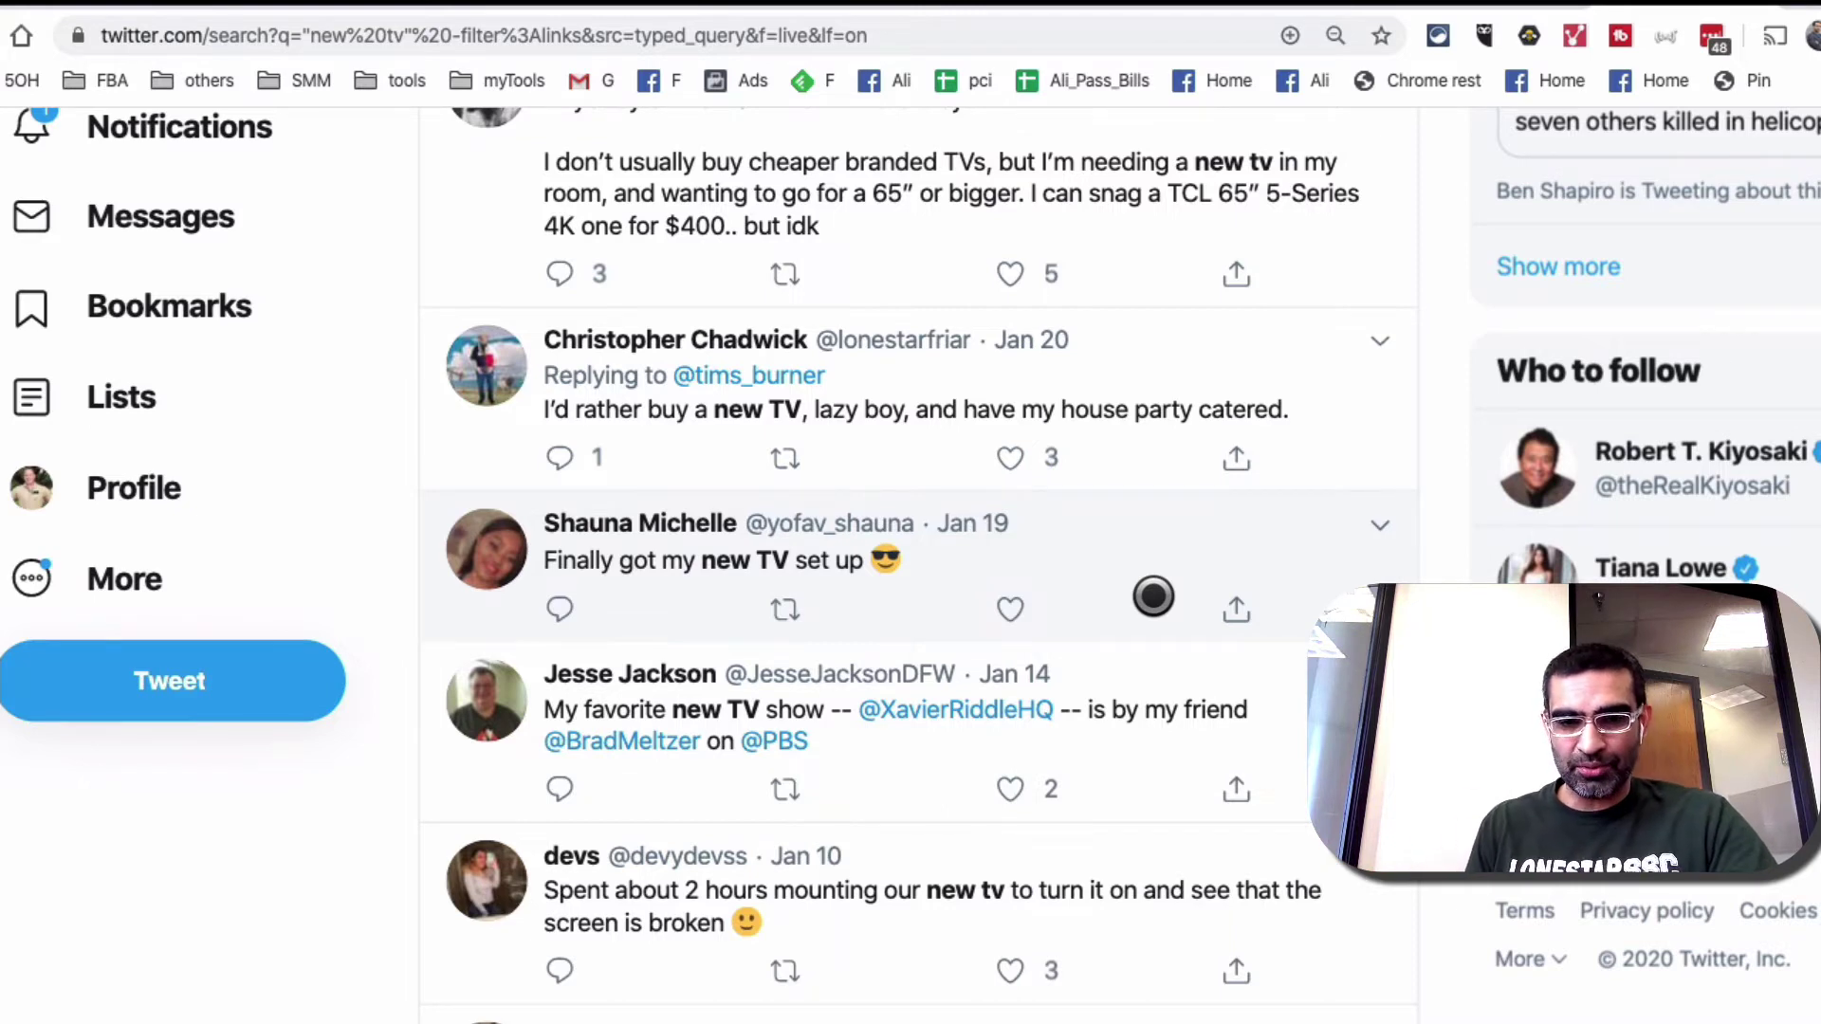
{"action": "scroll", "coordinate": [1153, 597], "scroll_direction": "down", "scroll_amount": 5}
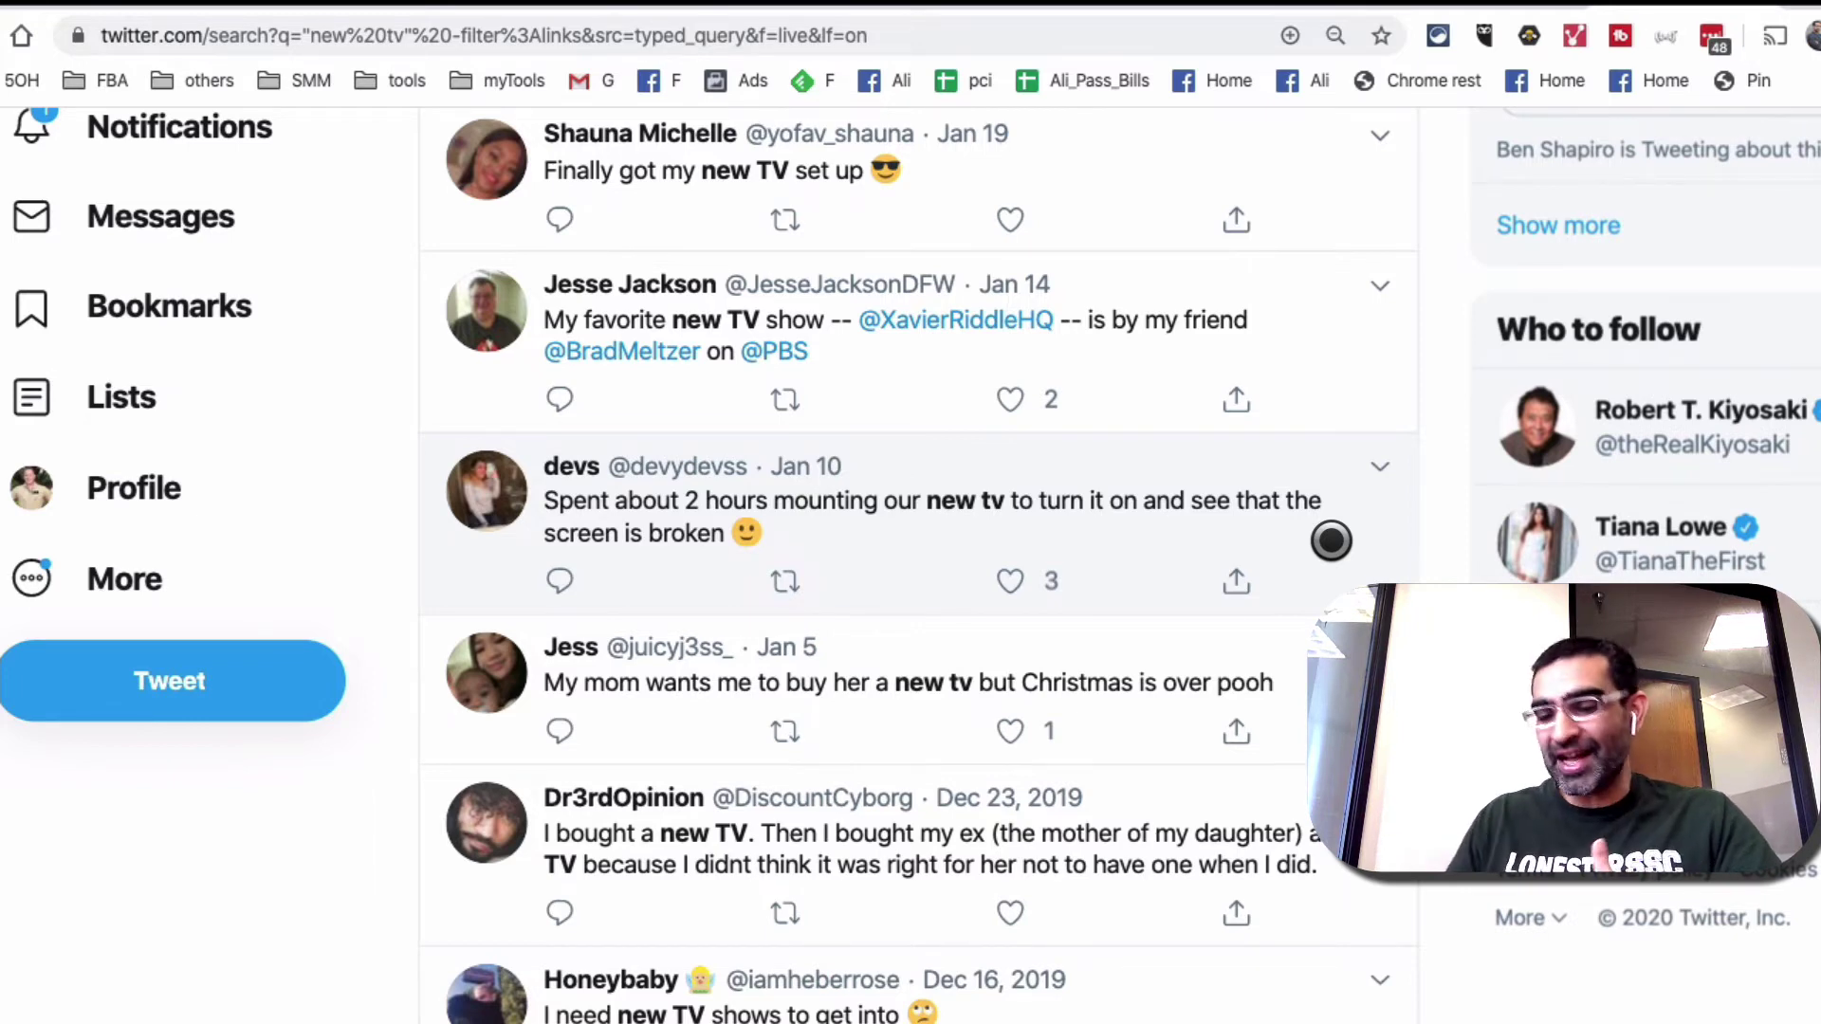
{"action": "scroll", "coordinate": [1330, 540], "scroll_direction": "down", "scroll_amount": 3}
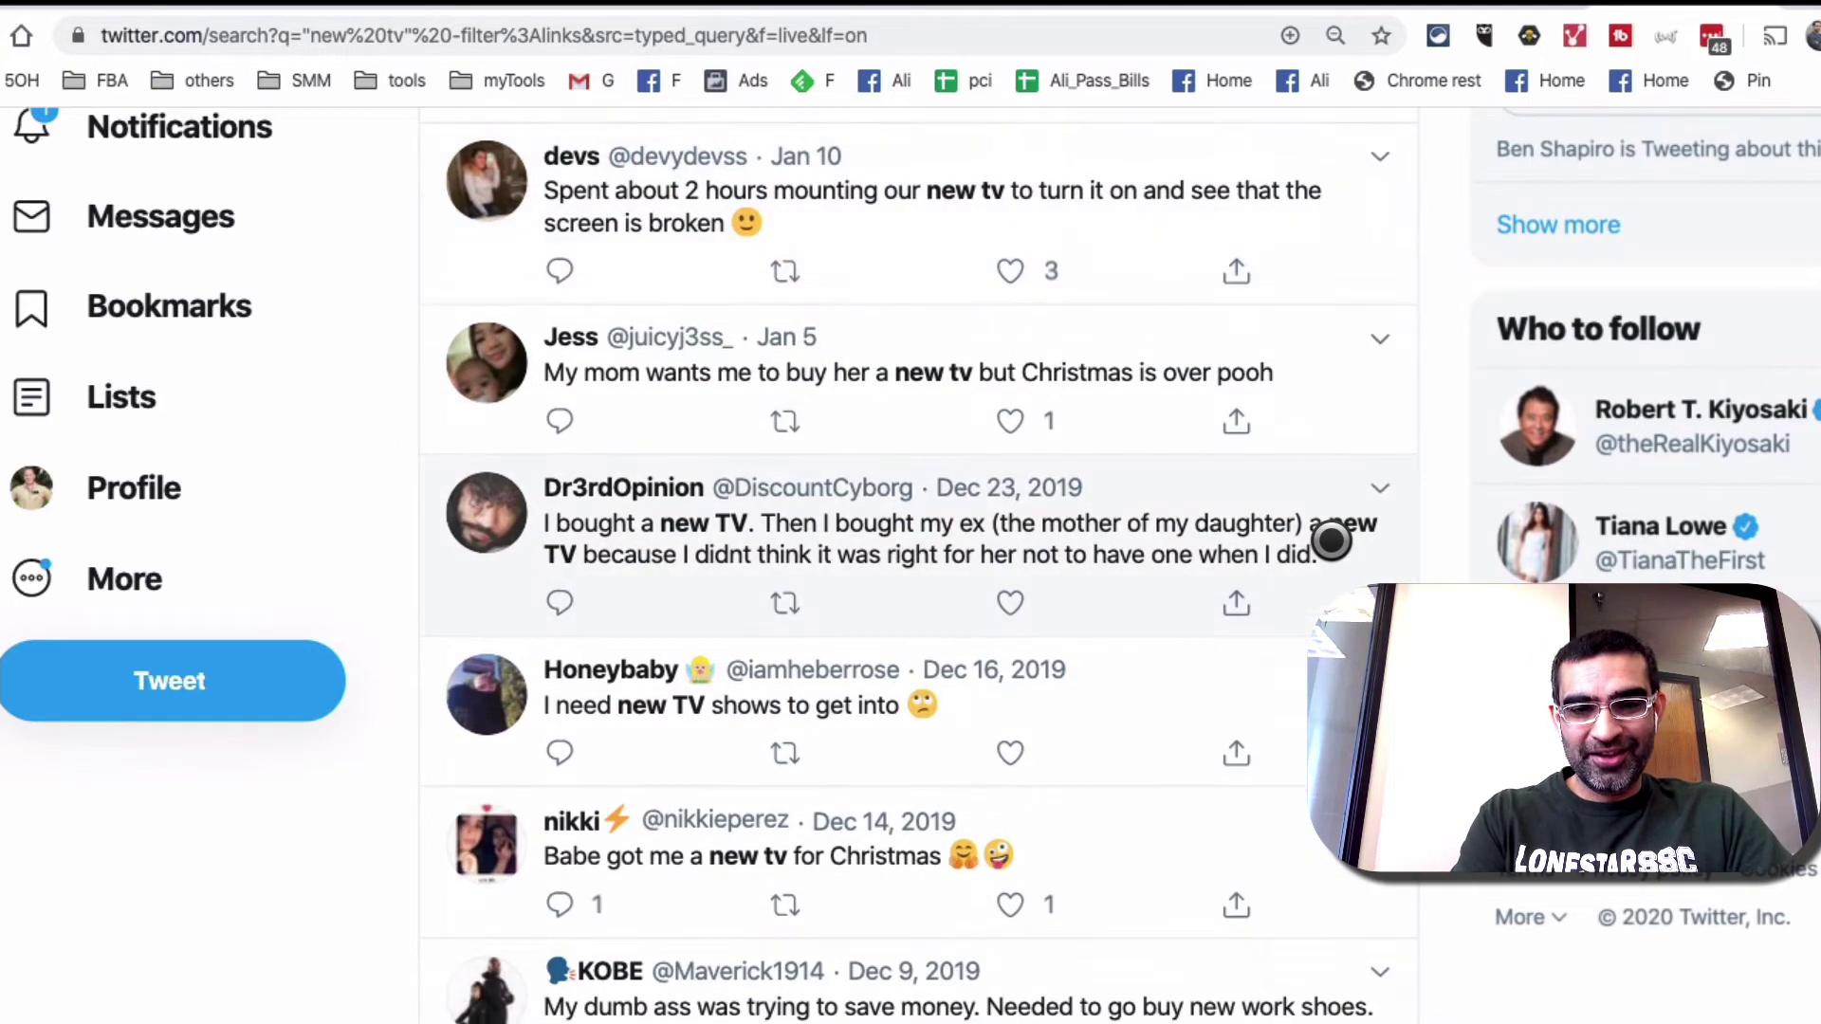
{"action": "scroll", "coordinate": [1330, 540], "scroll_direction": "down", "scroll_amount": 2}
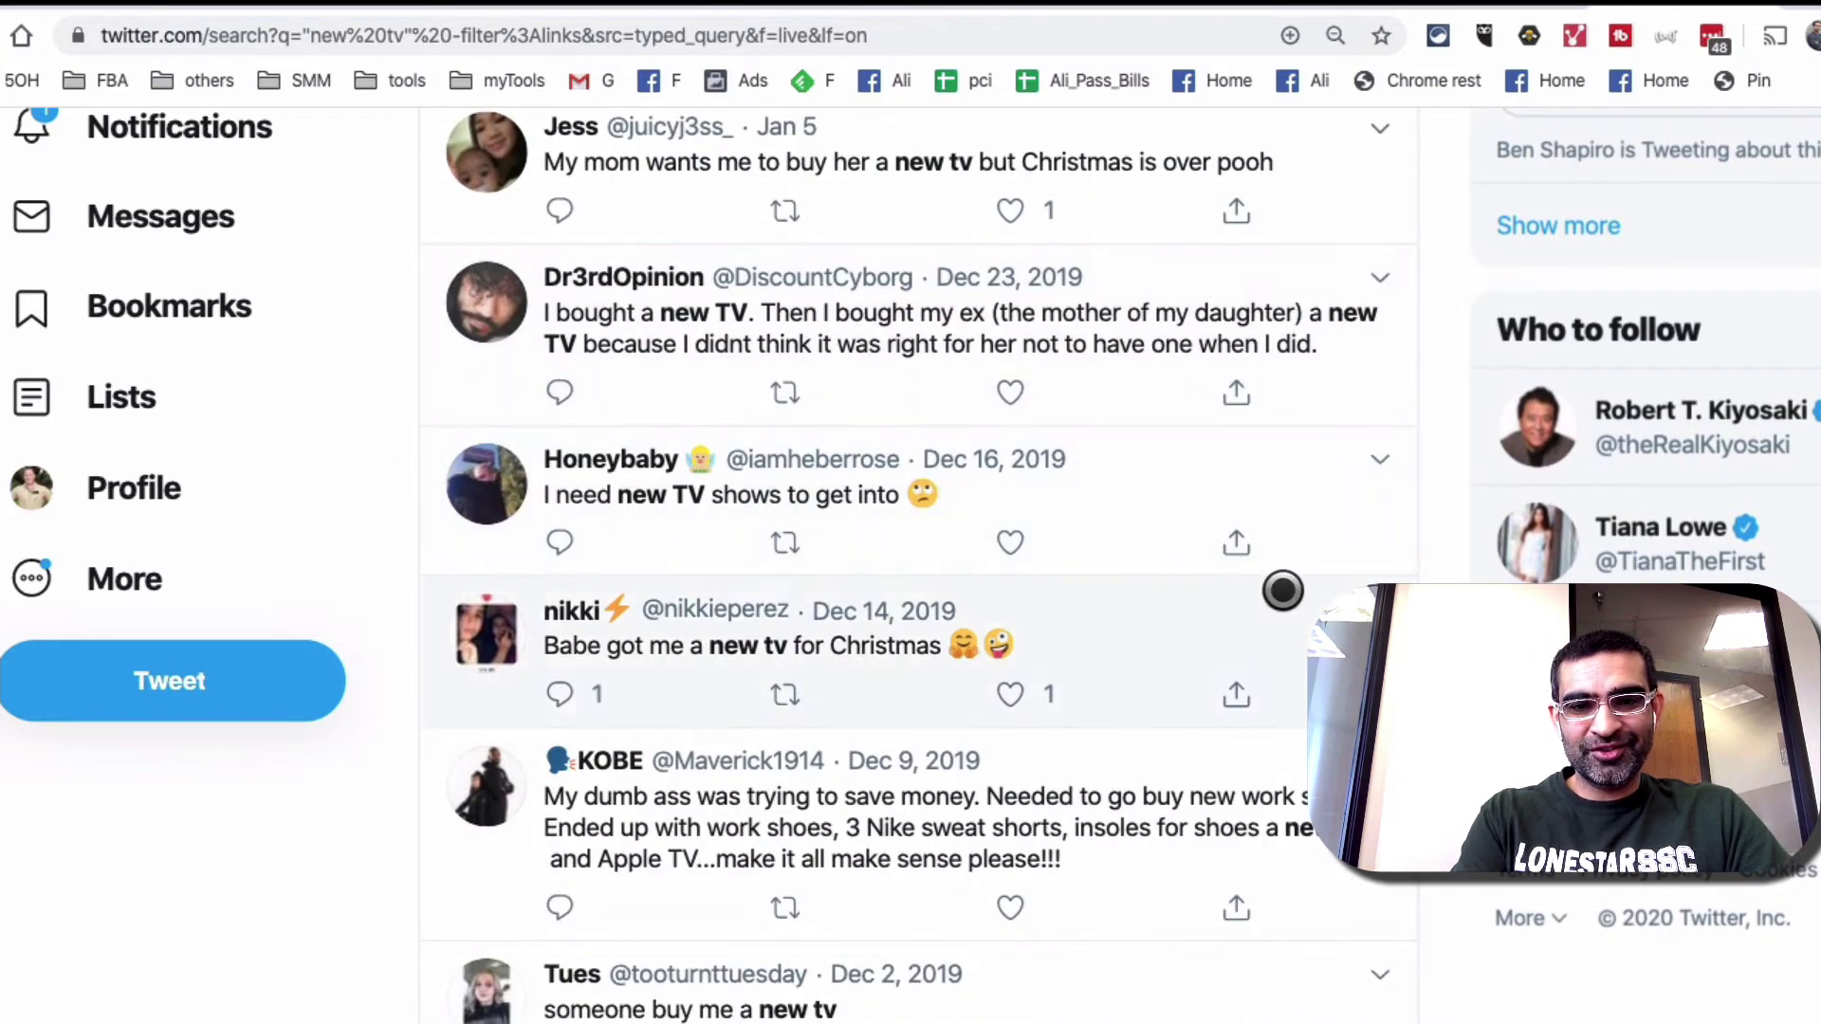
Open a new advanced search and enter "hungry for mexican food" for This exact phrase
{"action": "key", "text": "ctrl+minus"}
{"action": "key", "text": "ctrl+minus"}
{"action": "scroll", "coordinate": [1282, 590], "scroll_direction": "up", "scroll_amount": 12}
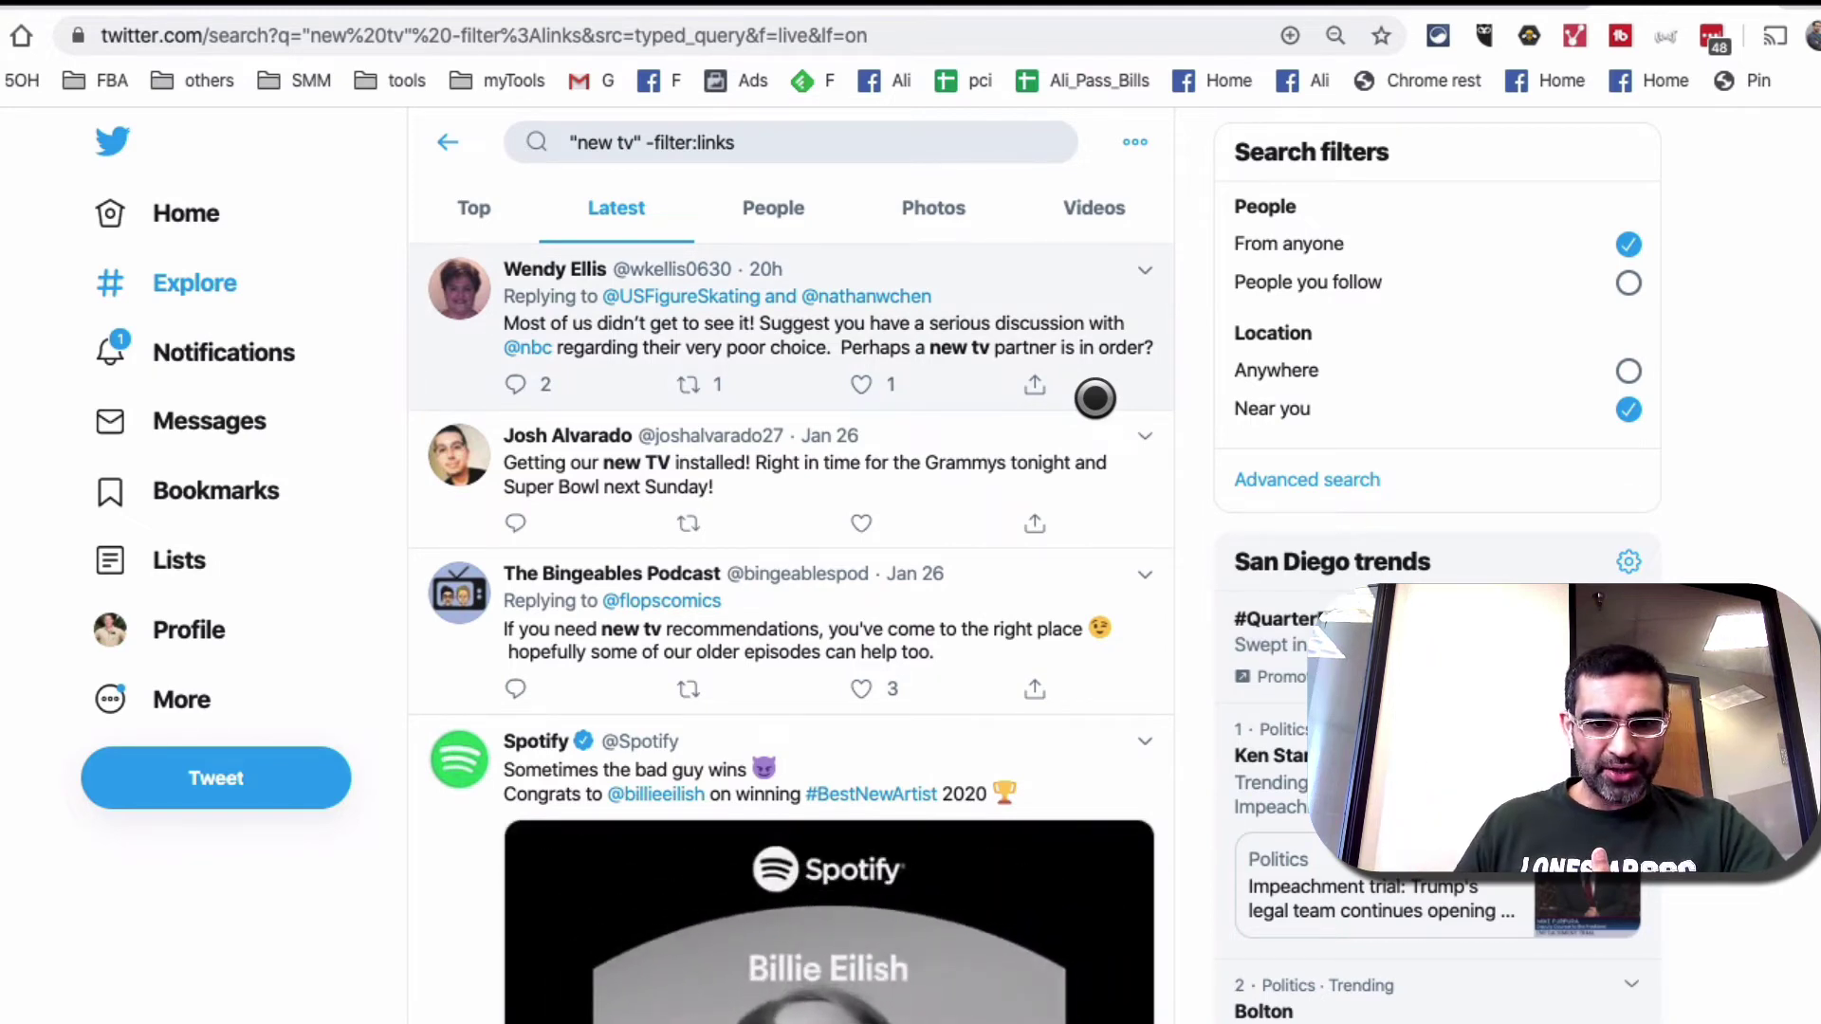
{"action": "left_click", "coordinate": [1363, 493]}
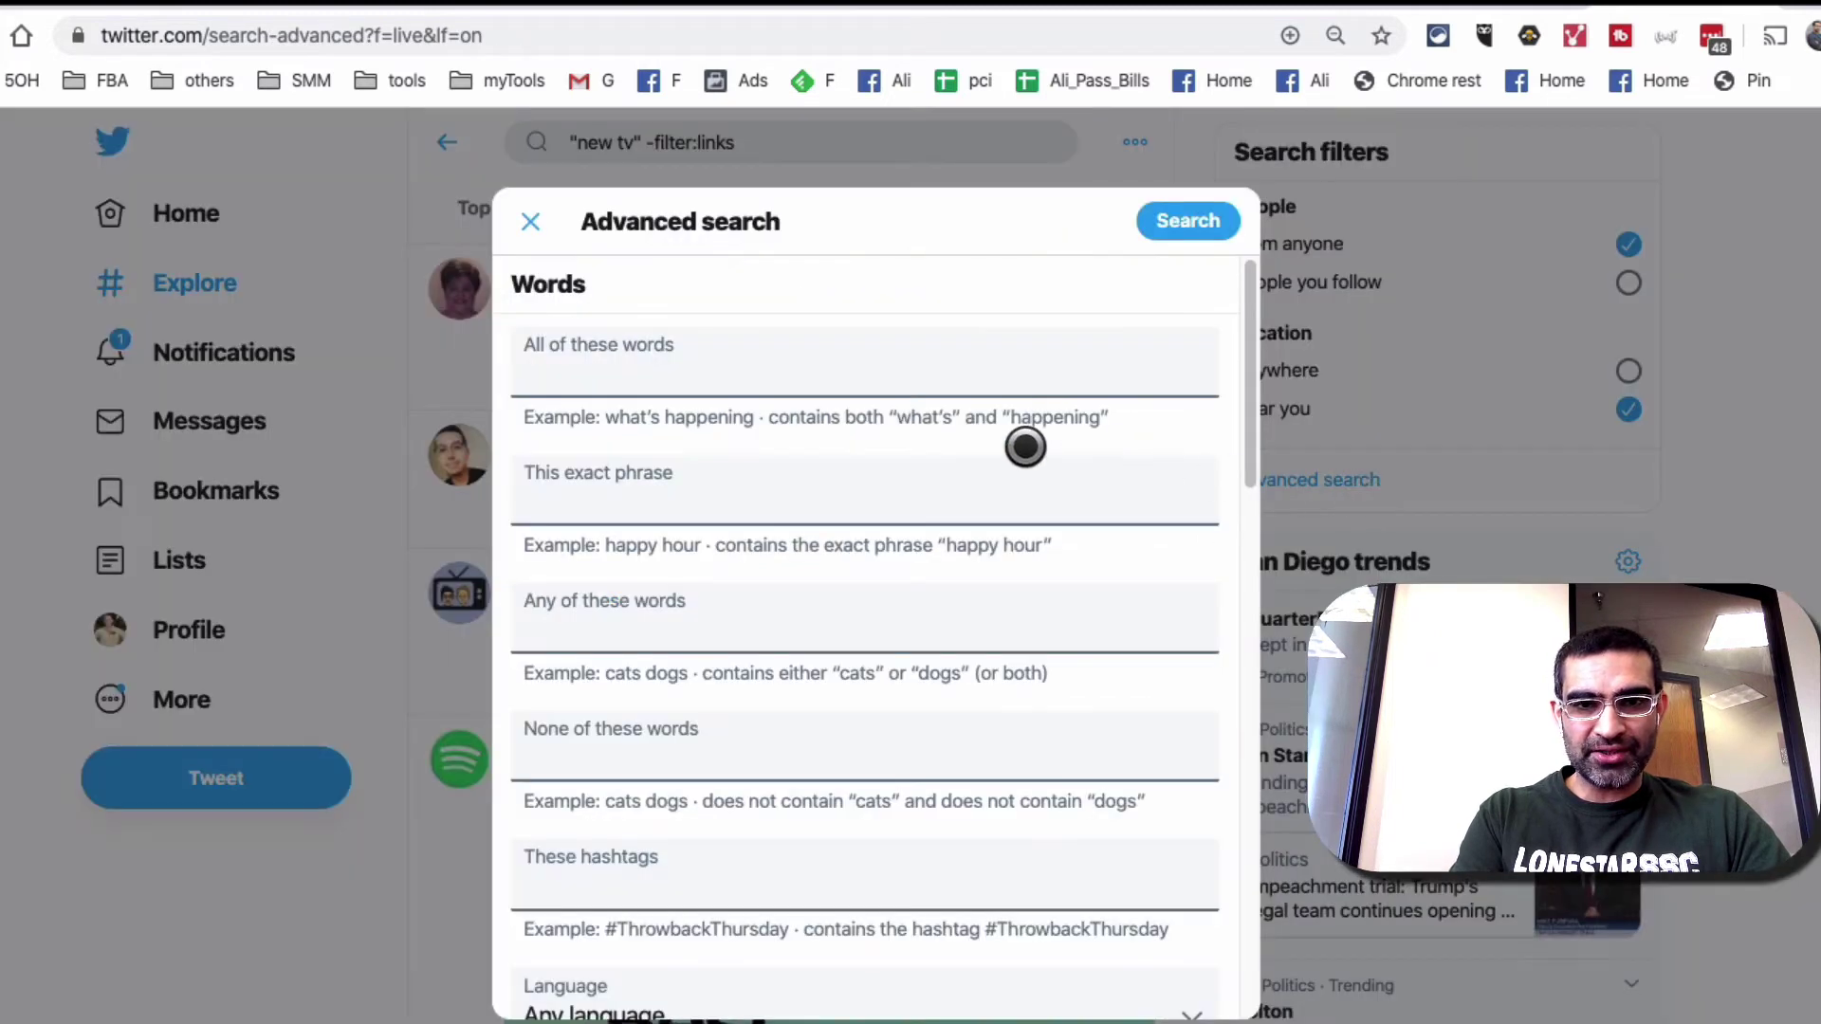
{"action": "left_click", "coordinate": [758, 504]}
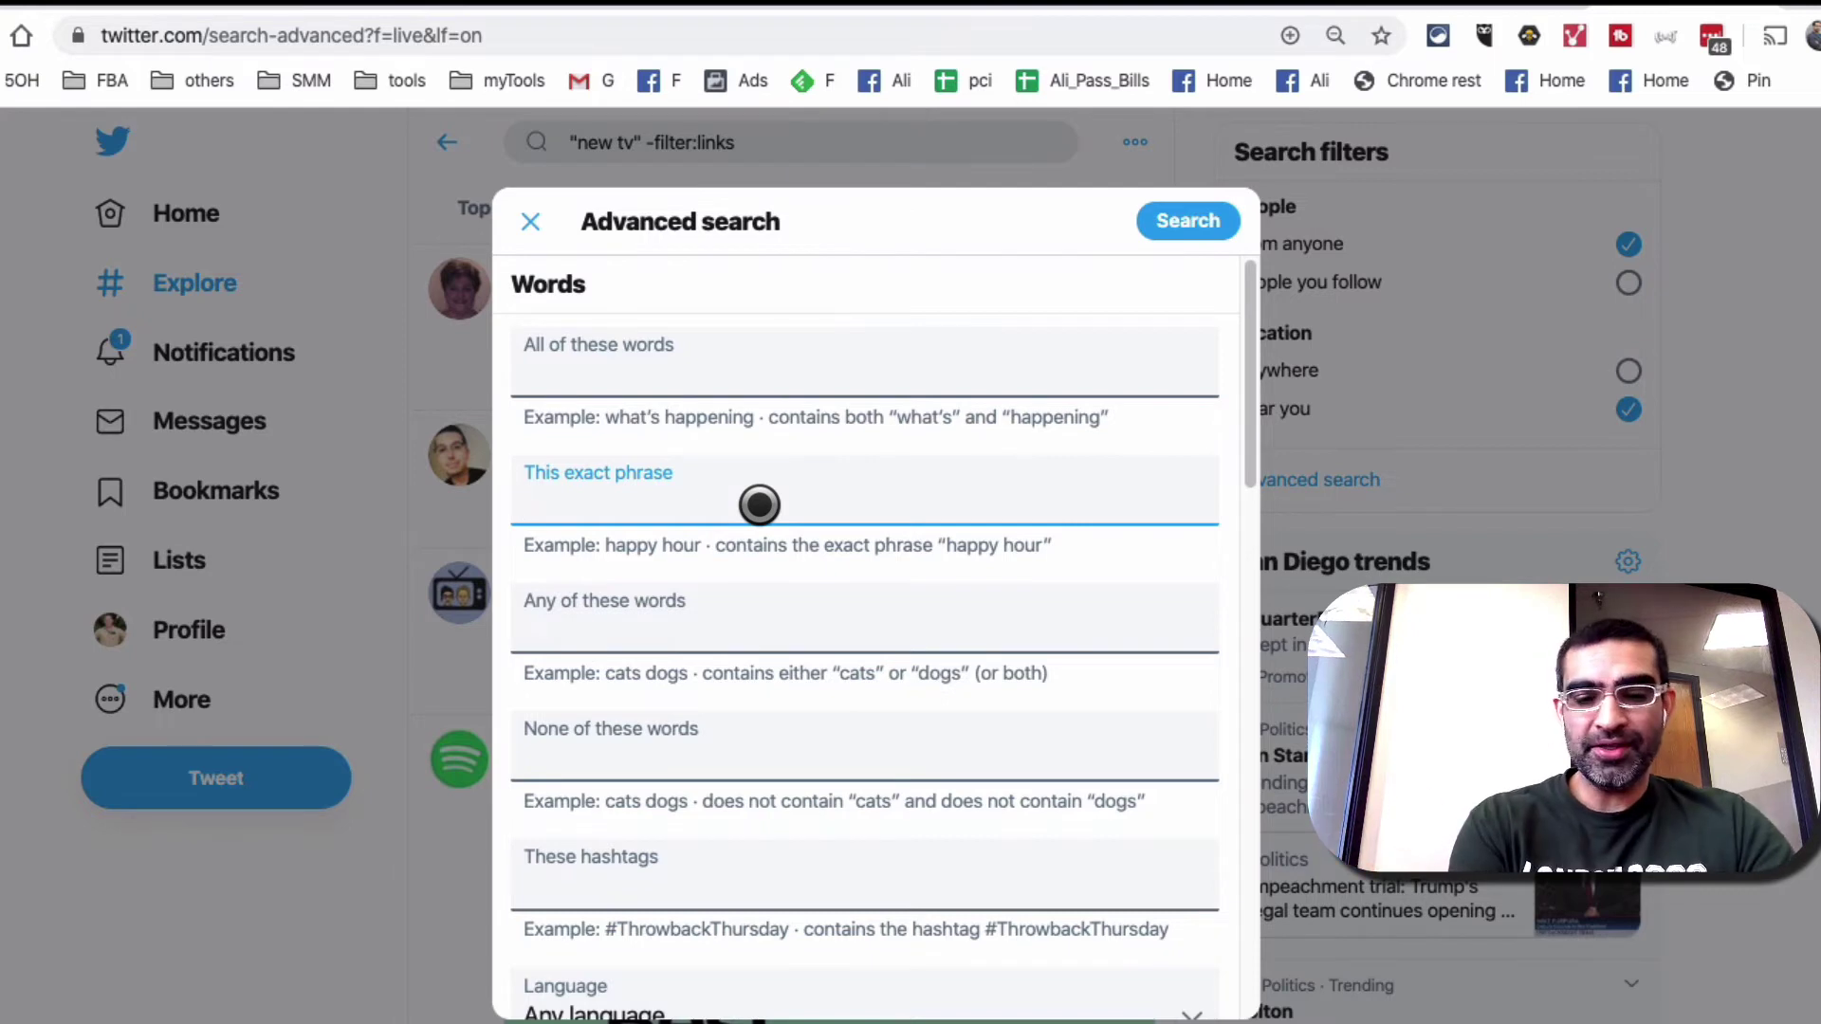
{"action": "type", "text": "hungry"}
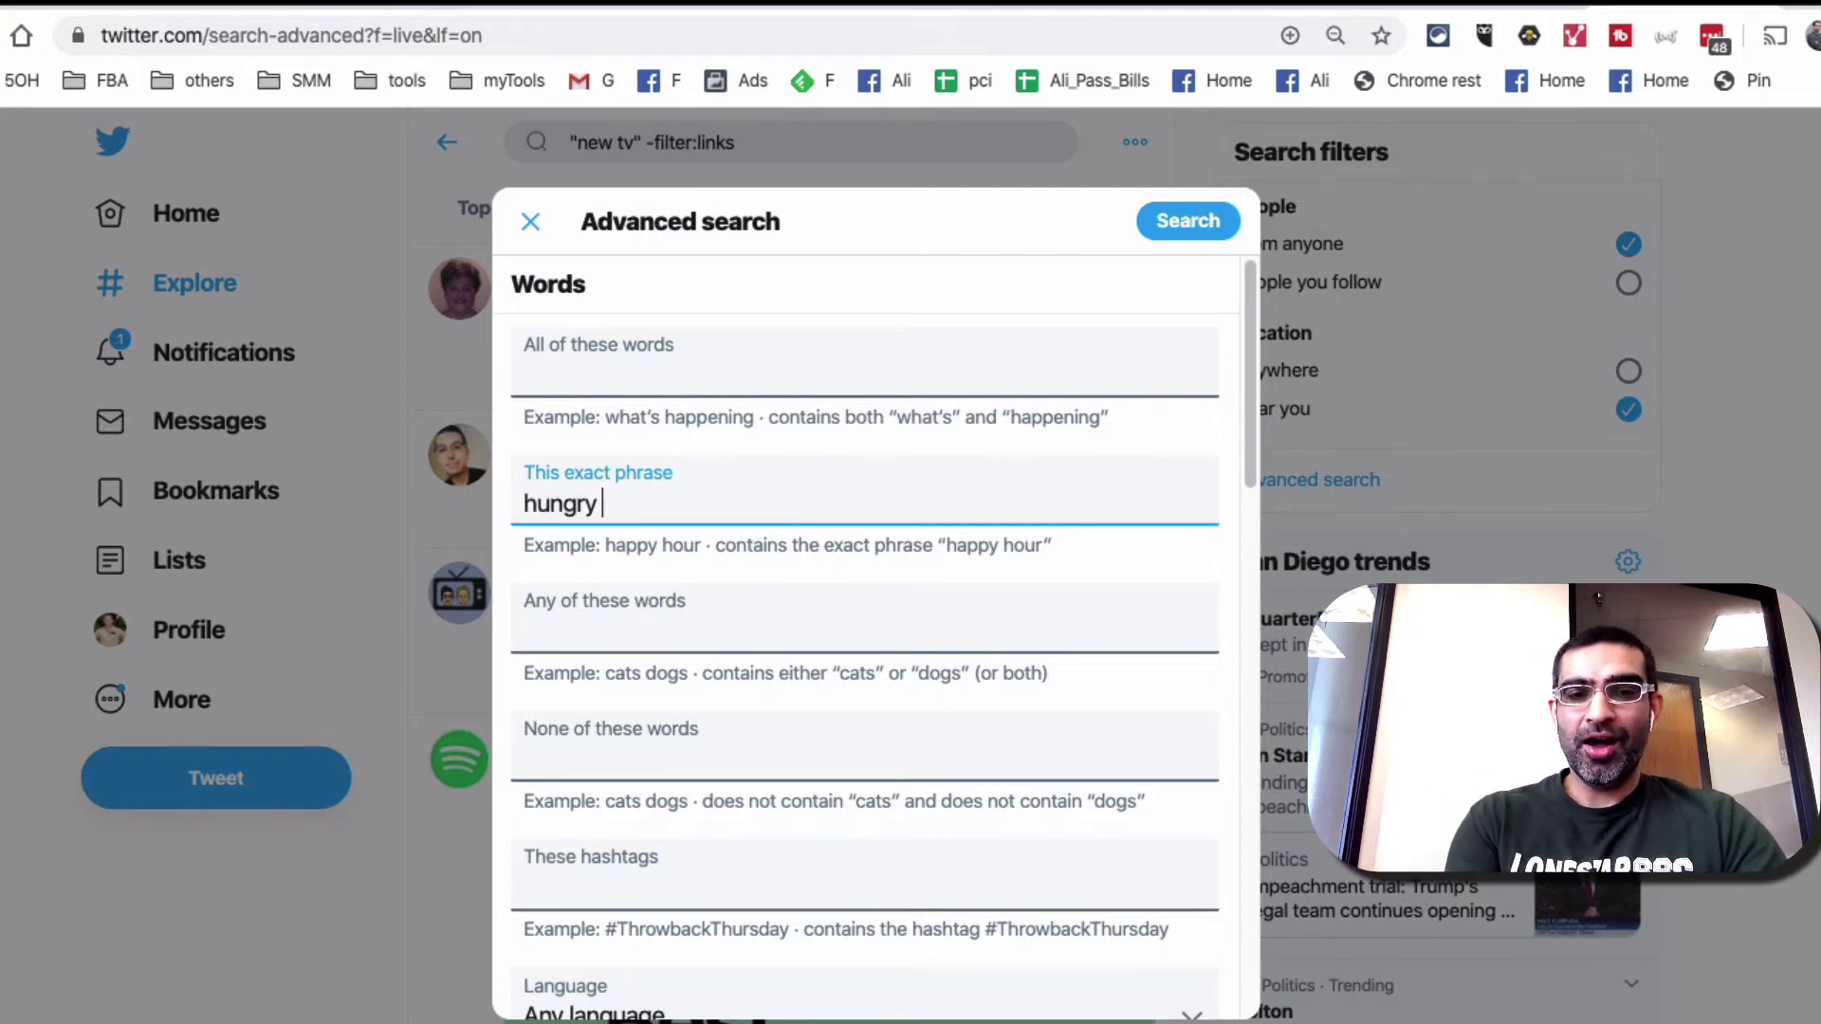
{"action": "type", "text": " for"}
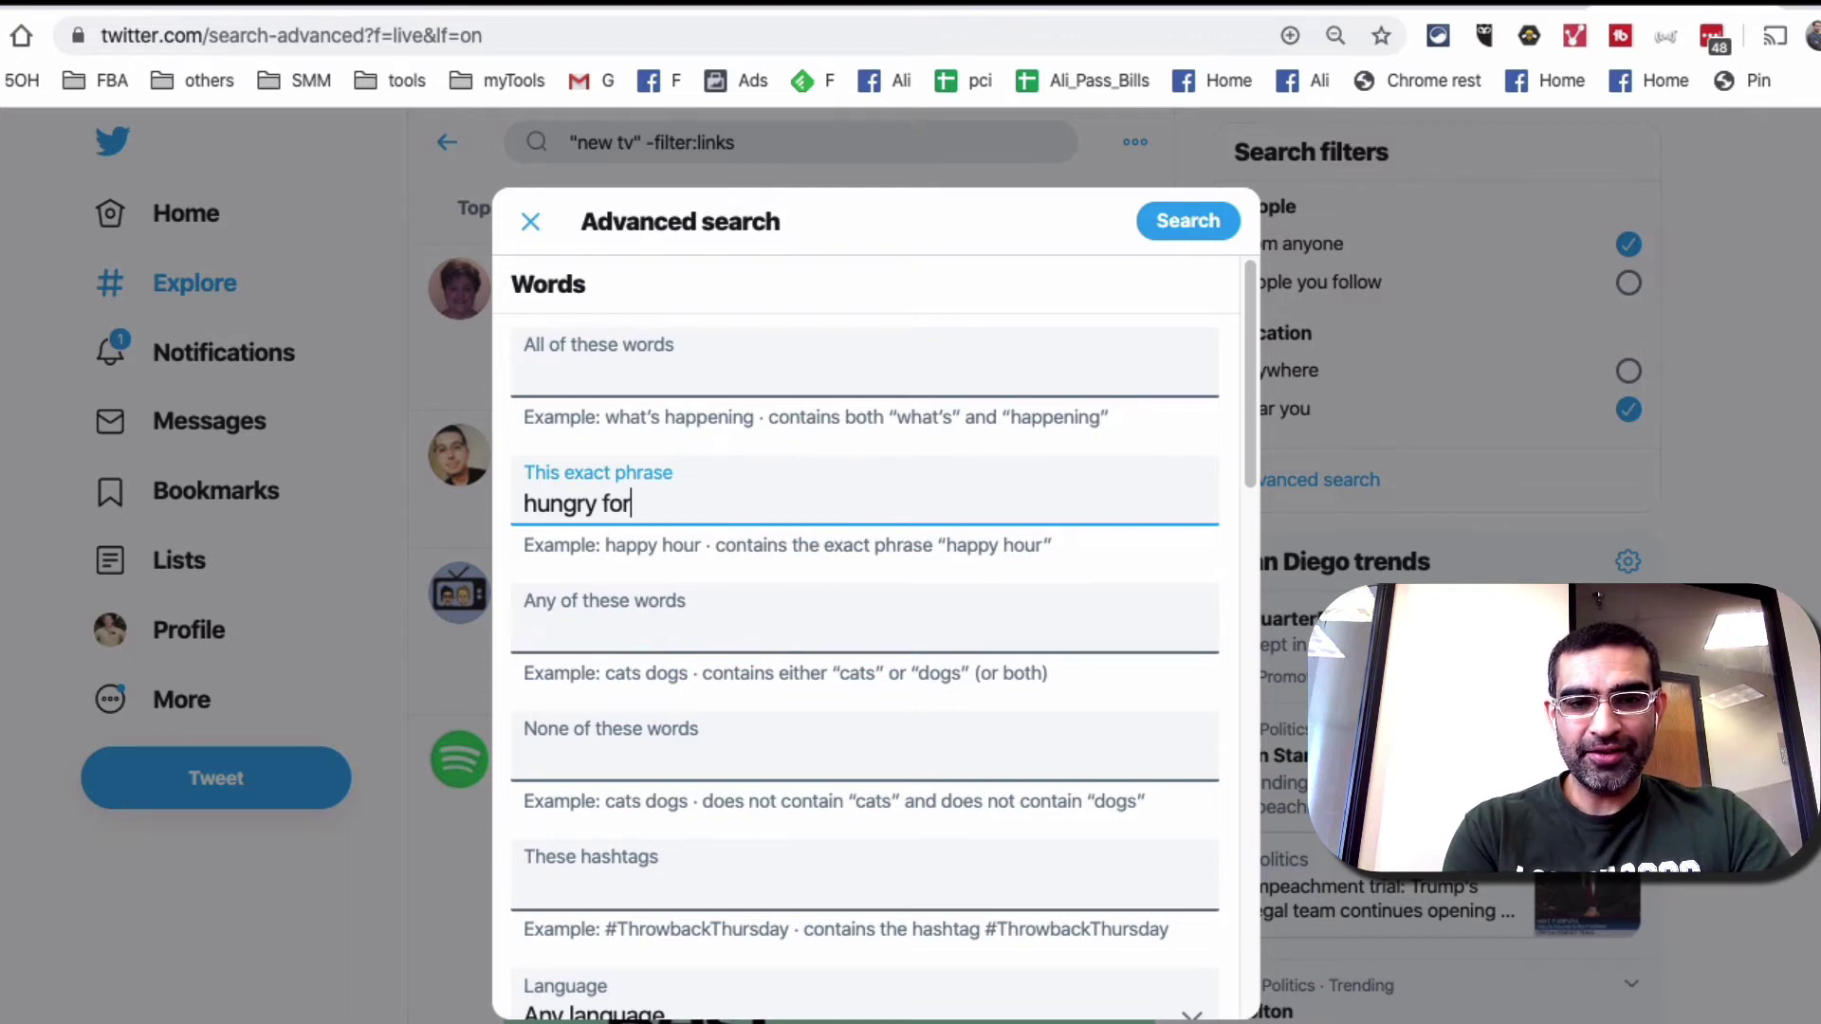
{"action": "type", "text": " mexican food"}
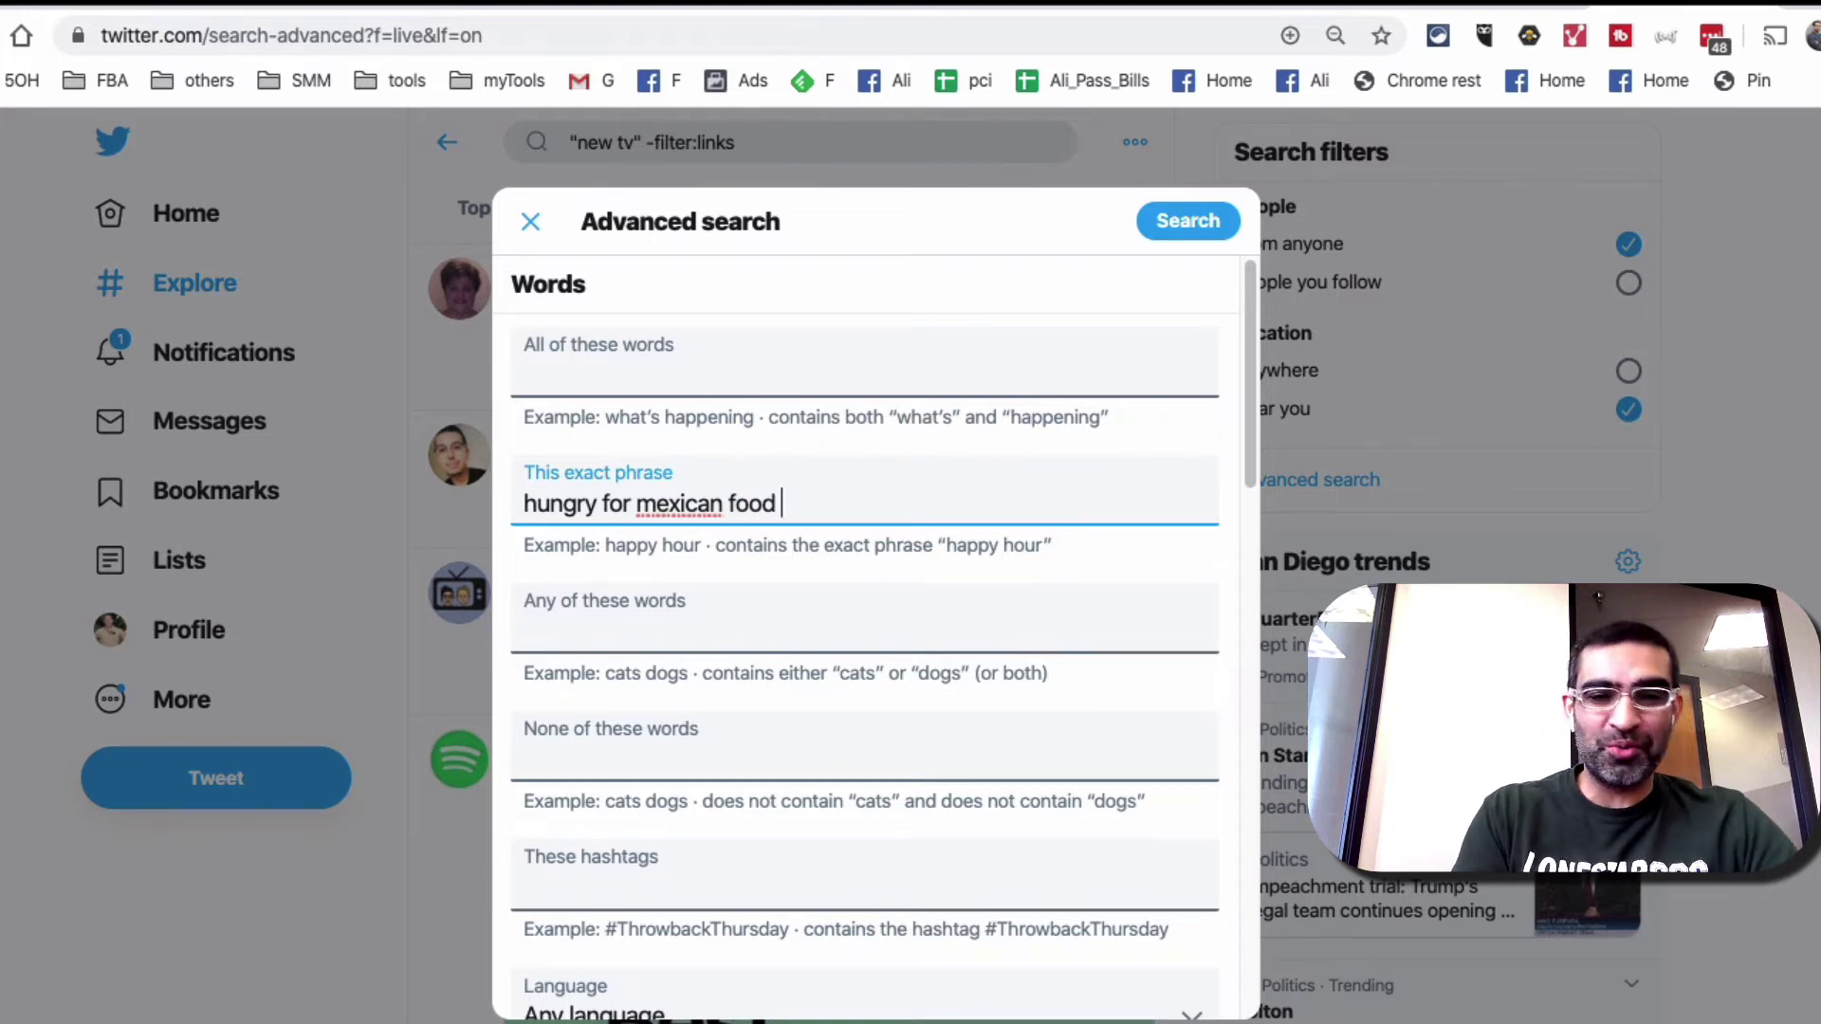
Turn off the Links filter and run the advanced search for "hungry for mexican food"
{"action": "scroll", "coordinate": [865, 635], "scroll_direction": "down", "scroll_amount": 20}
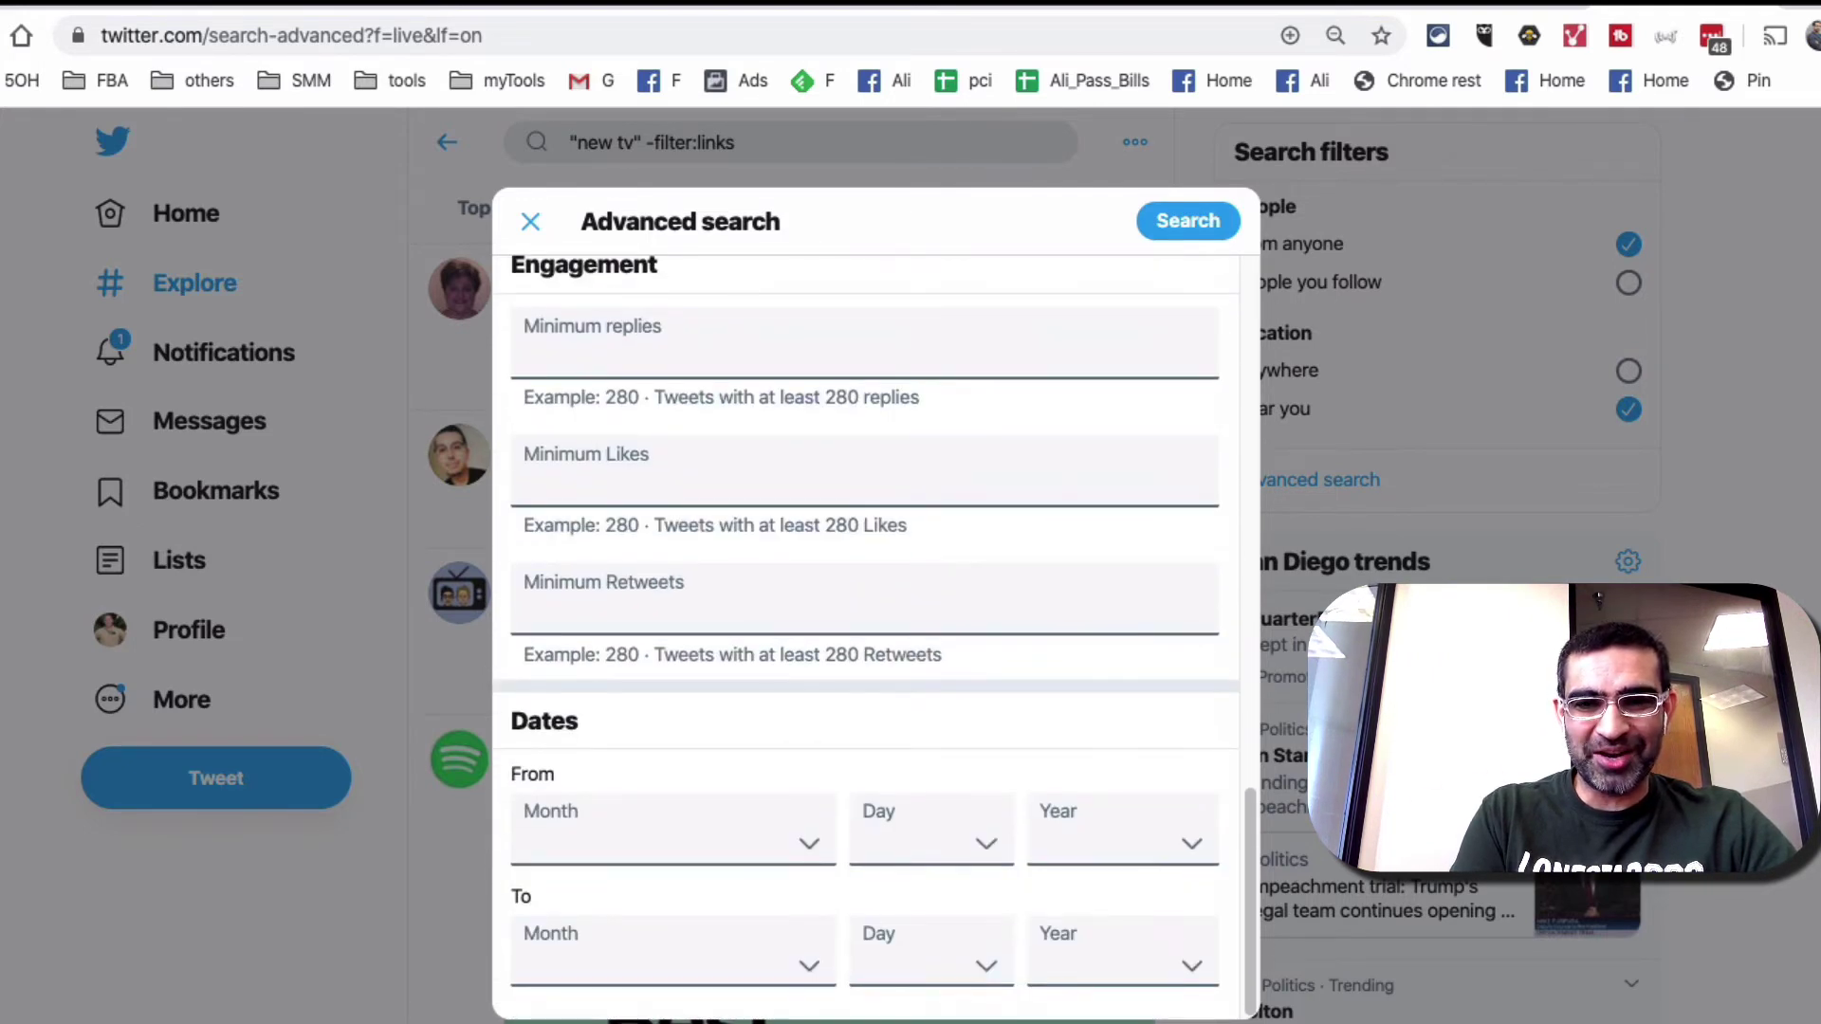
{"action": "scroll", "coordinate": [755, 515], "scroll_direction": "up", "scroll_amount": 10}
{"action": "scroll", "coordinate": [755, 515], "scroll_direction": "down", "scroll_amount": 3}
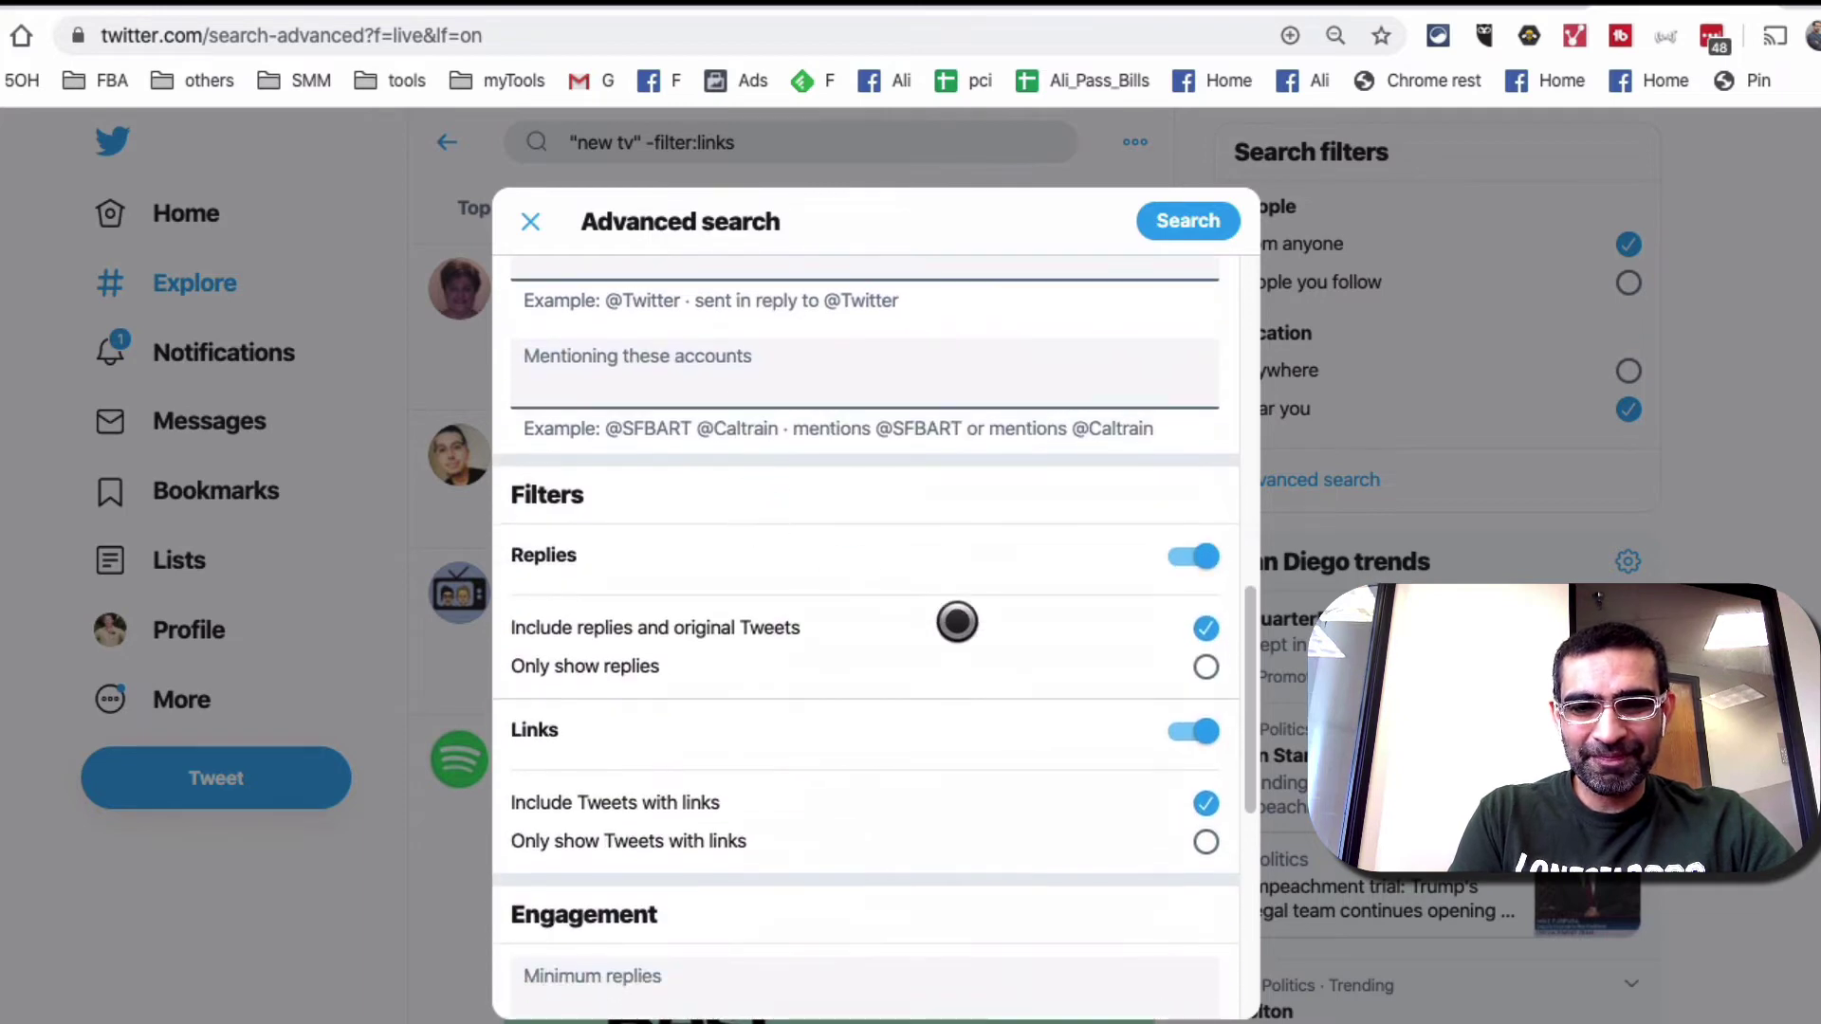
{"action": "left_click", "coordinate": [1190, 730]}
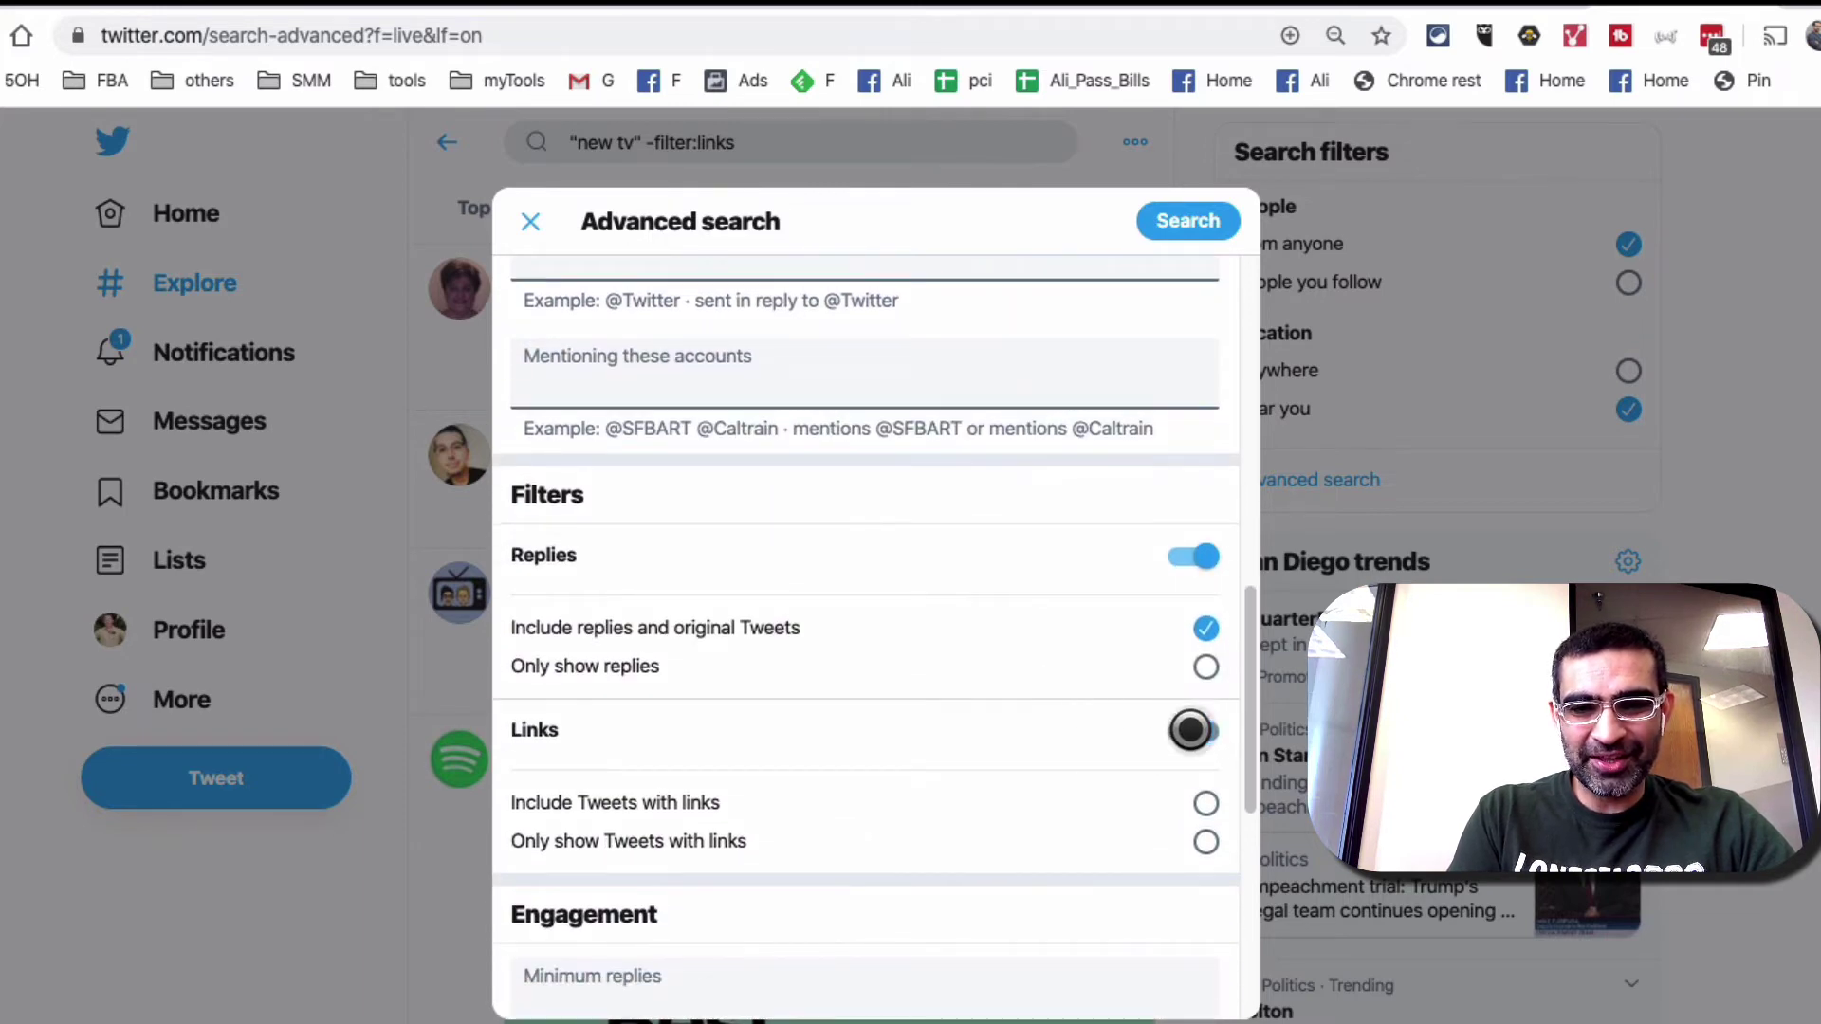
{"action": "left_click", "coordinate": [1196, 226]}
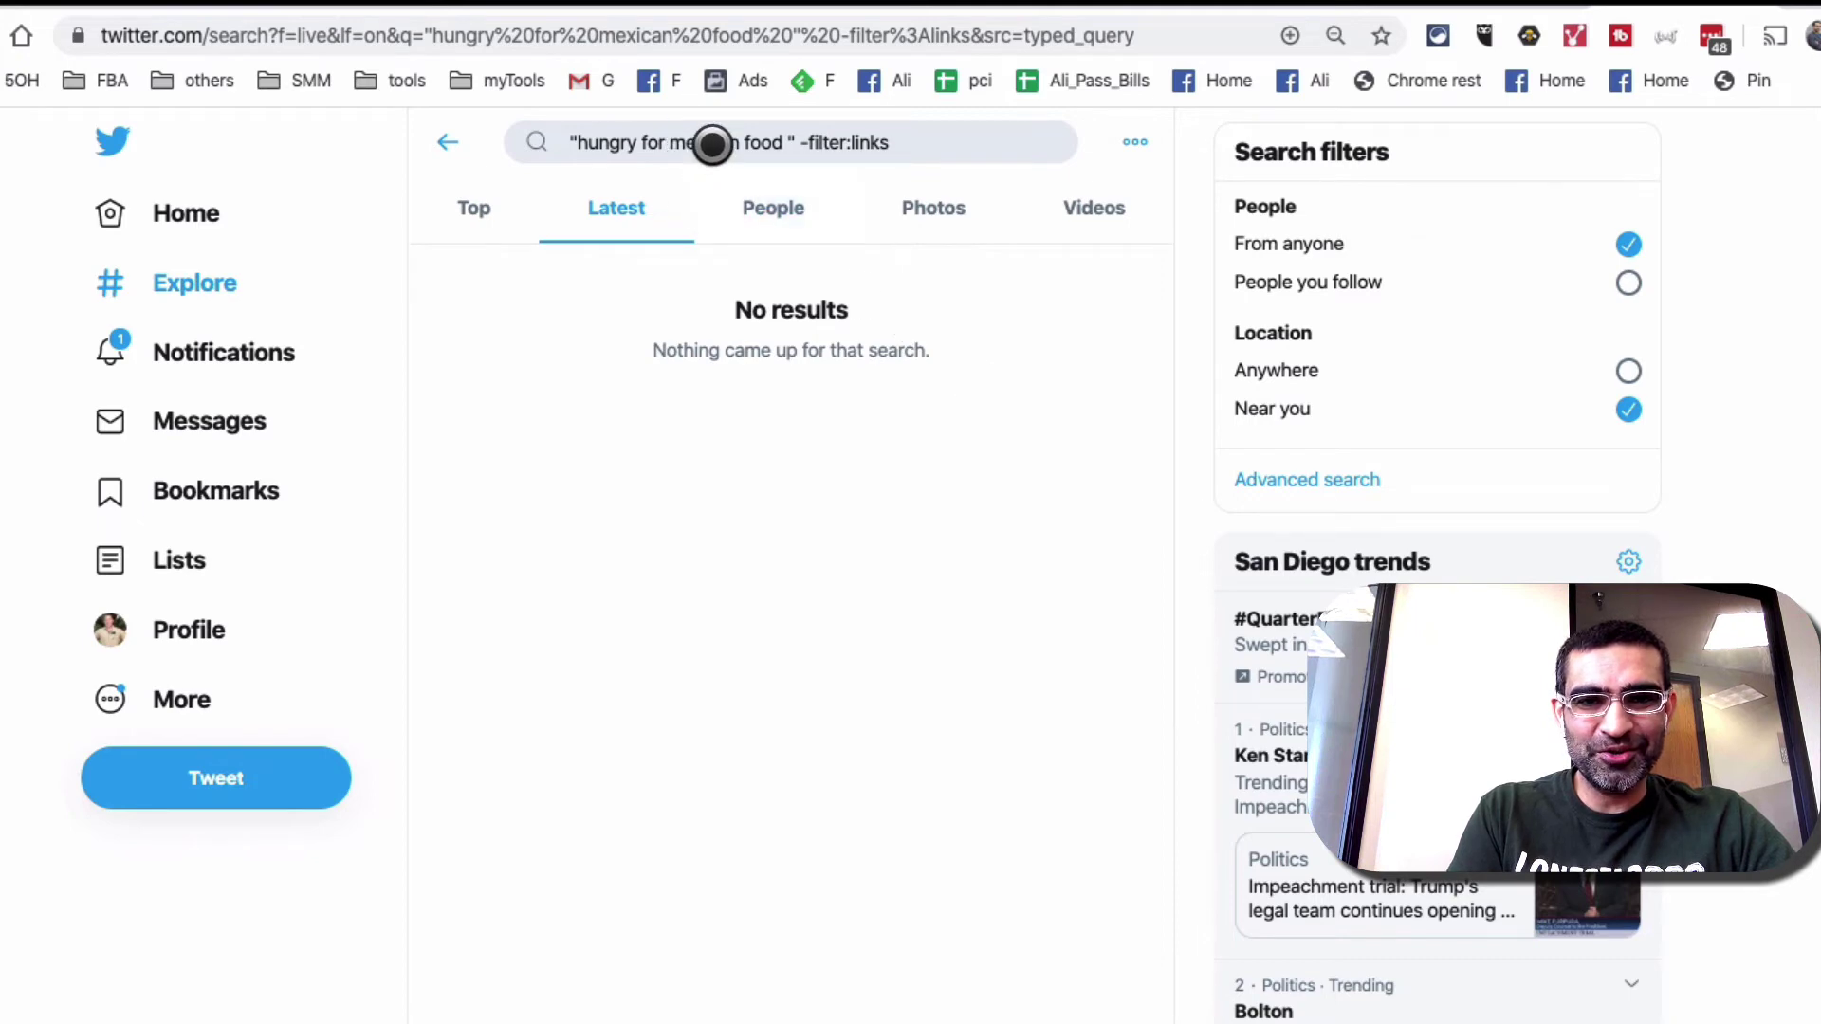
Shorten the search phrase from "hungry for mexican food" to "hungry", keeping the -filter:links exclusion, and rerun the search
{"action": "left_click", "coordinate": [773, 140]}
{"action": "key", "text": "BackSpace"}
{"action": "key", "text": "BackSpace"}
{"action": "key", "text": "BackSpace"}
{"action": "key", "text": "BackSpace"}
{"action": "key", "text": "BackSpace"}
{"action": "key", "text": "BackSpace"}
{"action": "key", "text": "BackSpace"}
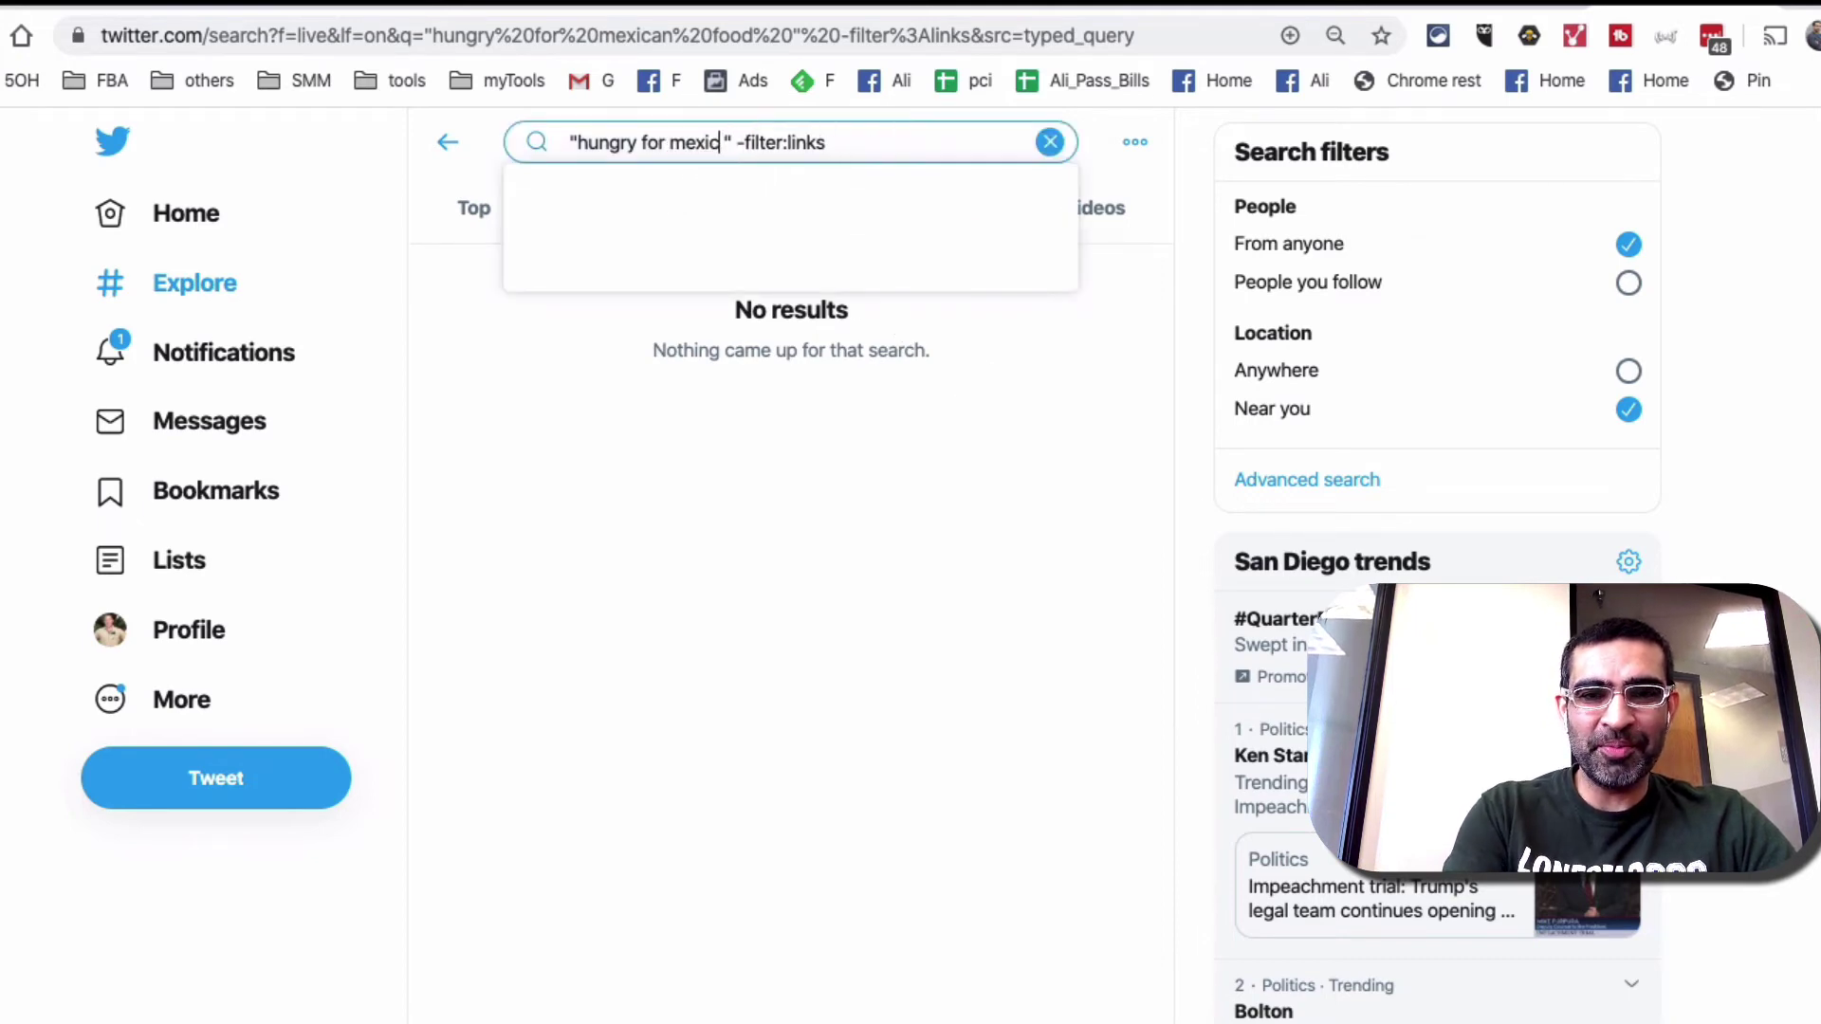
{"action": "key", "text": "BackSpace"}
{"action": "key", "text": "BackSpace"}
{"action": "key", "text": "BackSpace"}
{"action": "key", "text": "BackSpace"}
{"action": "key", "text": "BackSpace"}
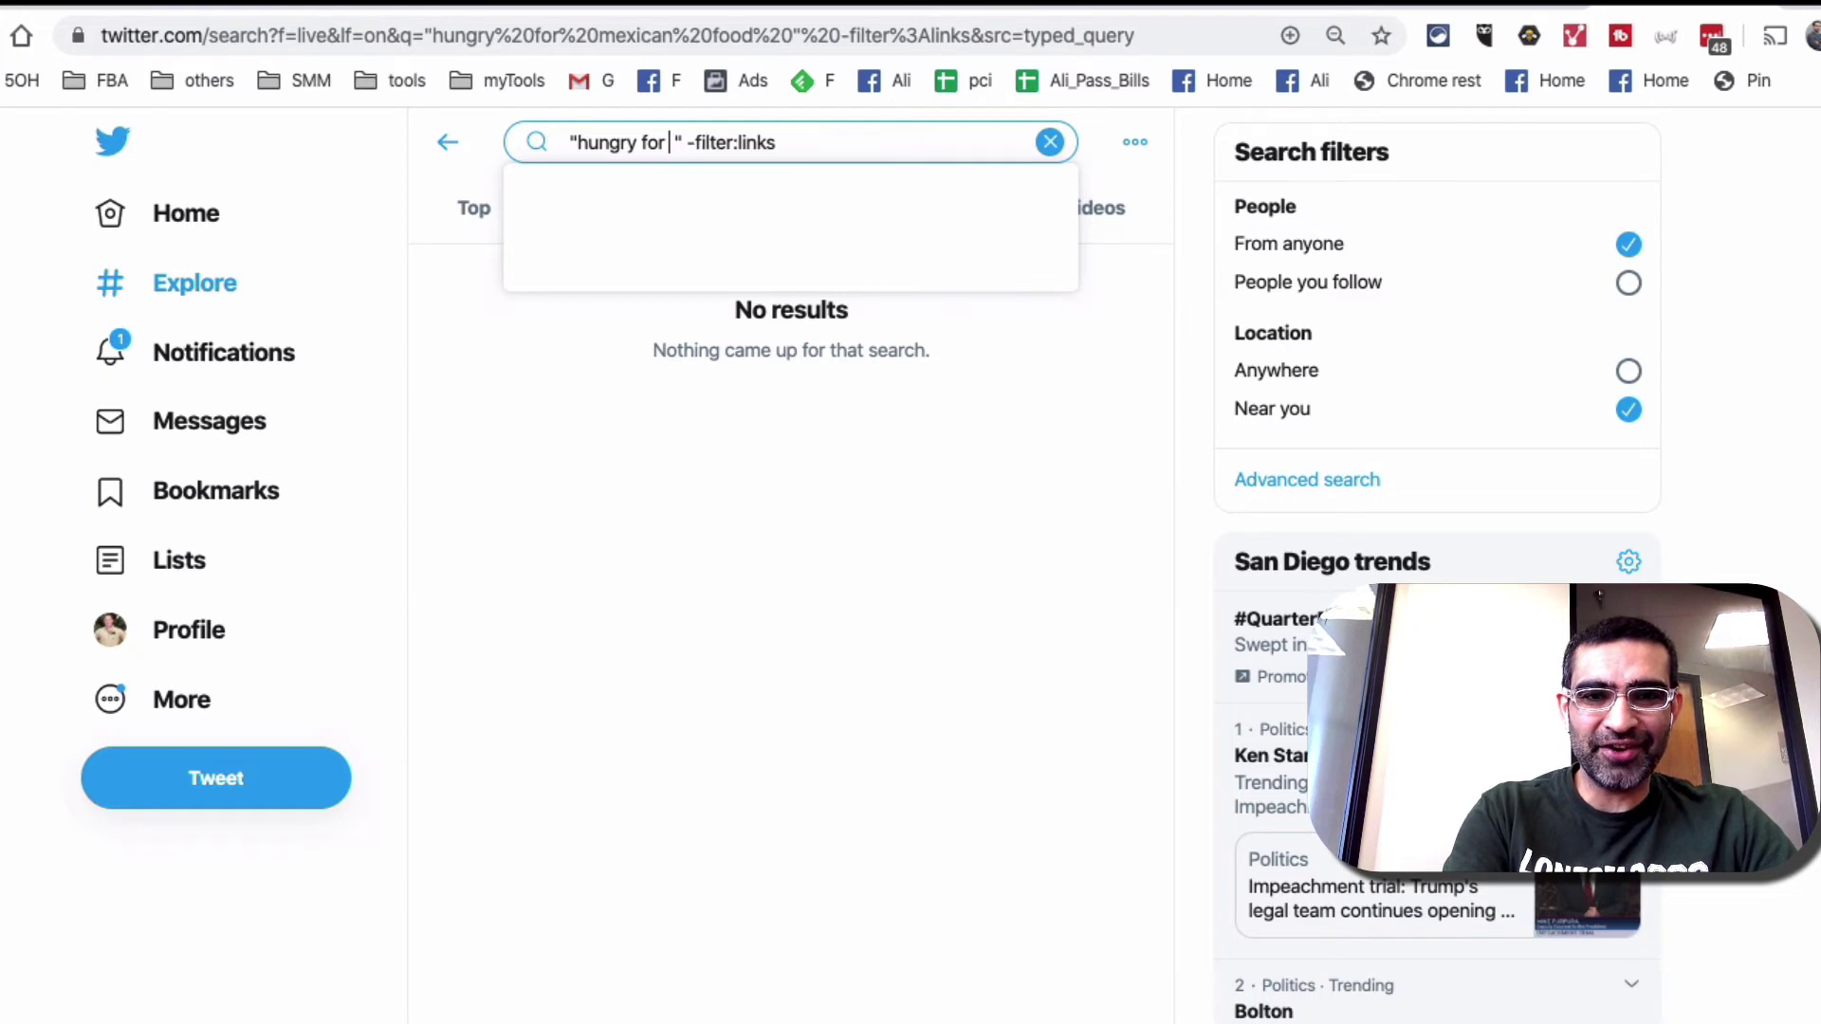
{"action": "key", "text": "BackSpace"}
{"action": "key", "text": "BackSpace"}
{"action": "key", "text": "BackSpace"}
{"action": "key", "text": "BackSpace"}
{"action": "key", "text": "Return"}
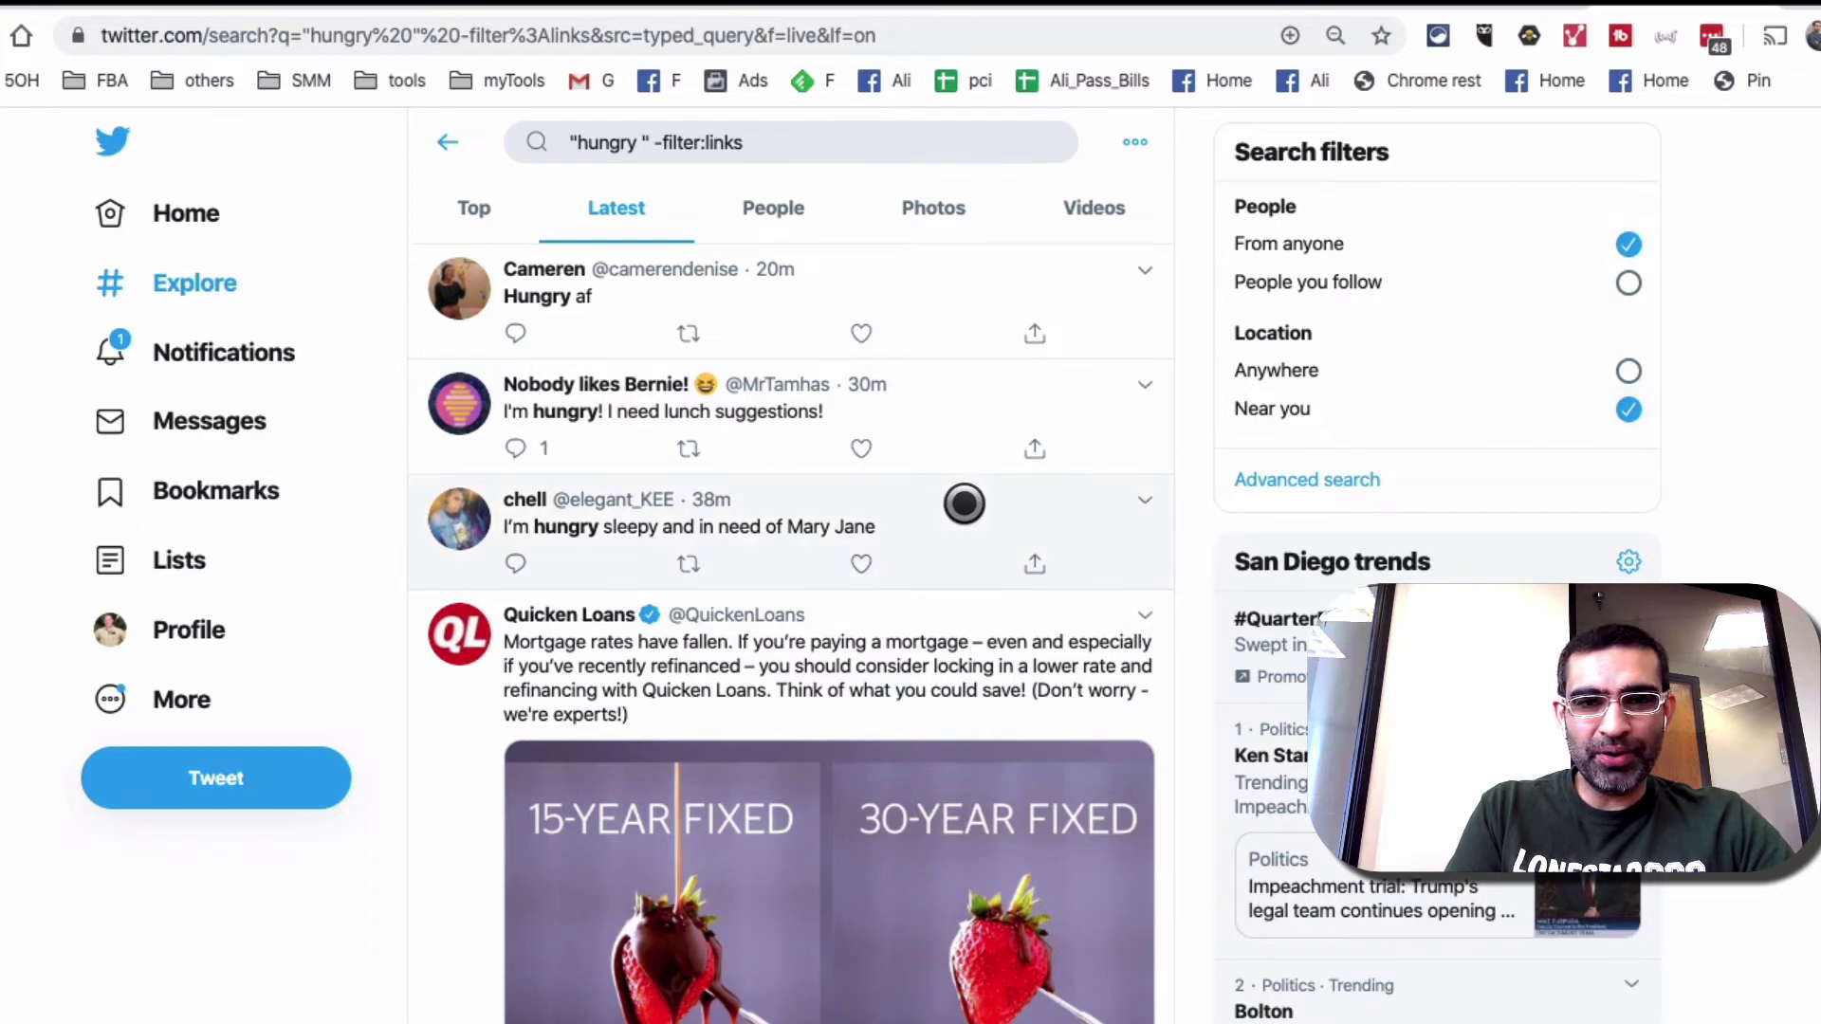
Examine the latest nearby "hungry" tweets, from the newest back to several hours old, for people a restaurant could reply to
{"action": "scroll", "coordinate": [955, 342], "scroll_direction": "down", "scroll_amount": 1}
{"action": "key", "text": "super+equal"}
{"action": "key", "text": "super+equal"}
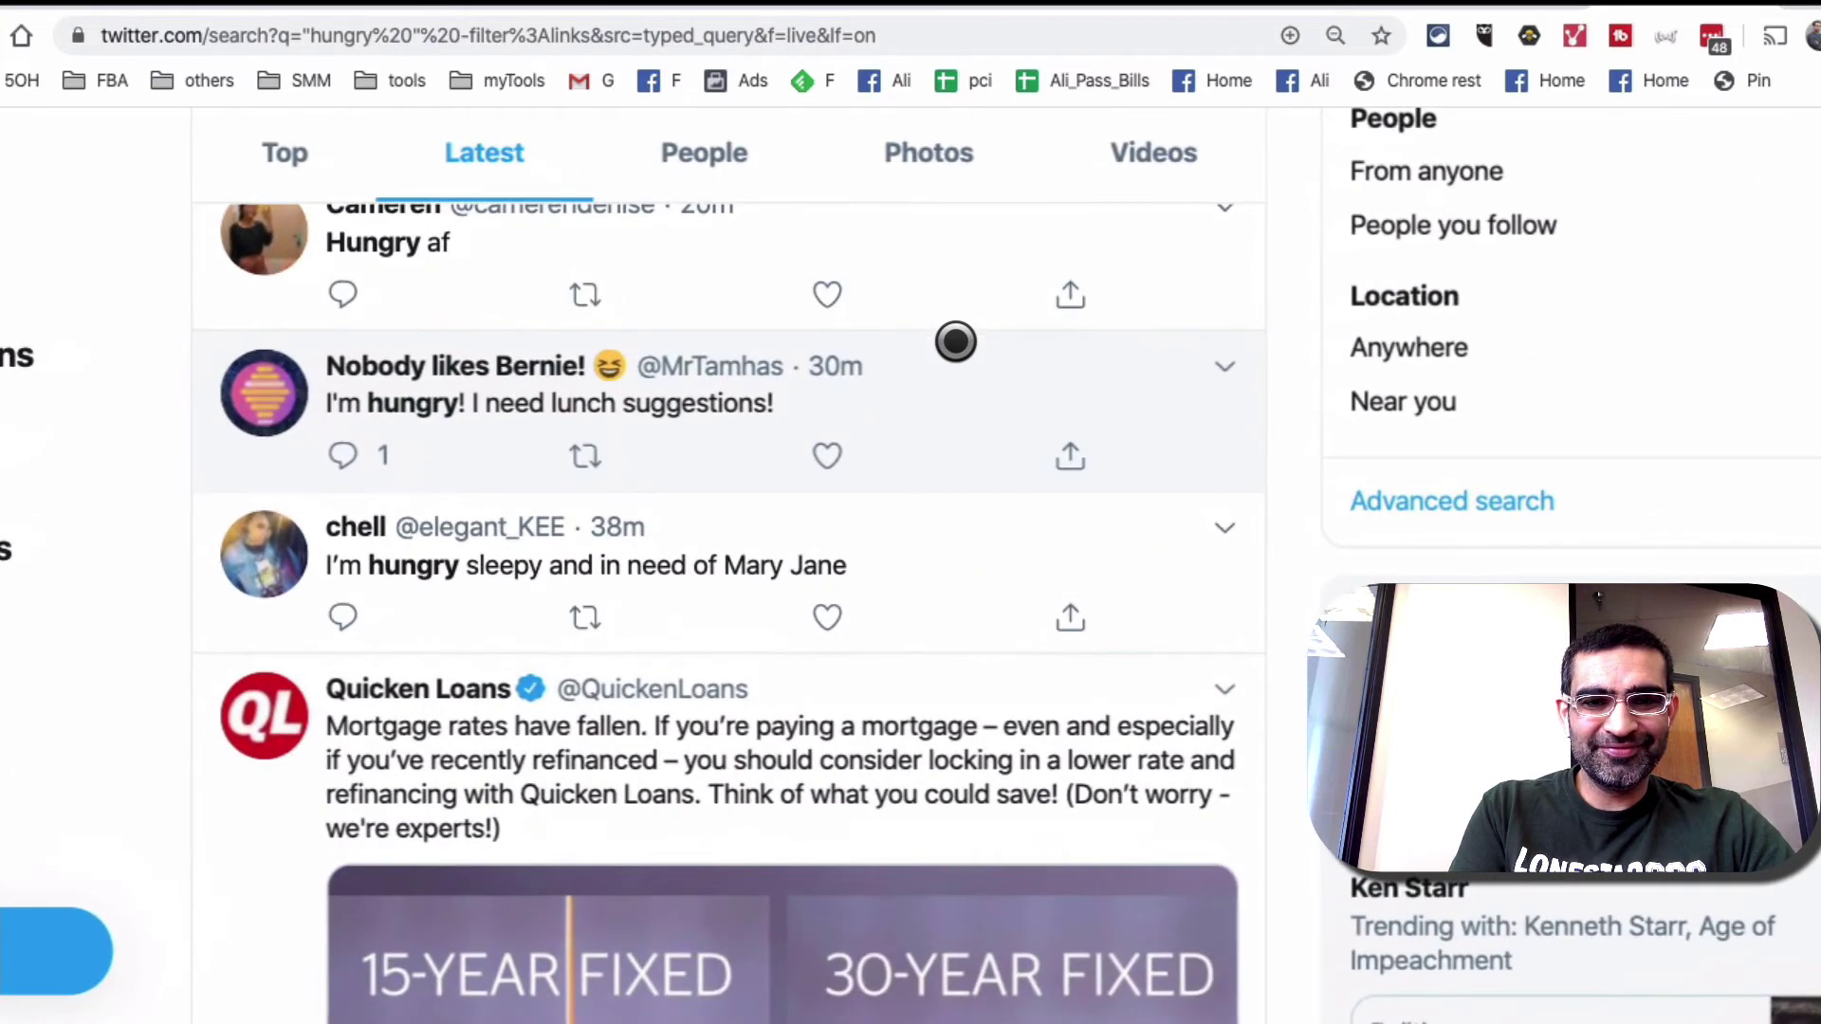
{"action": "key", "text": "super+equal"}
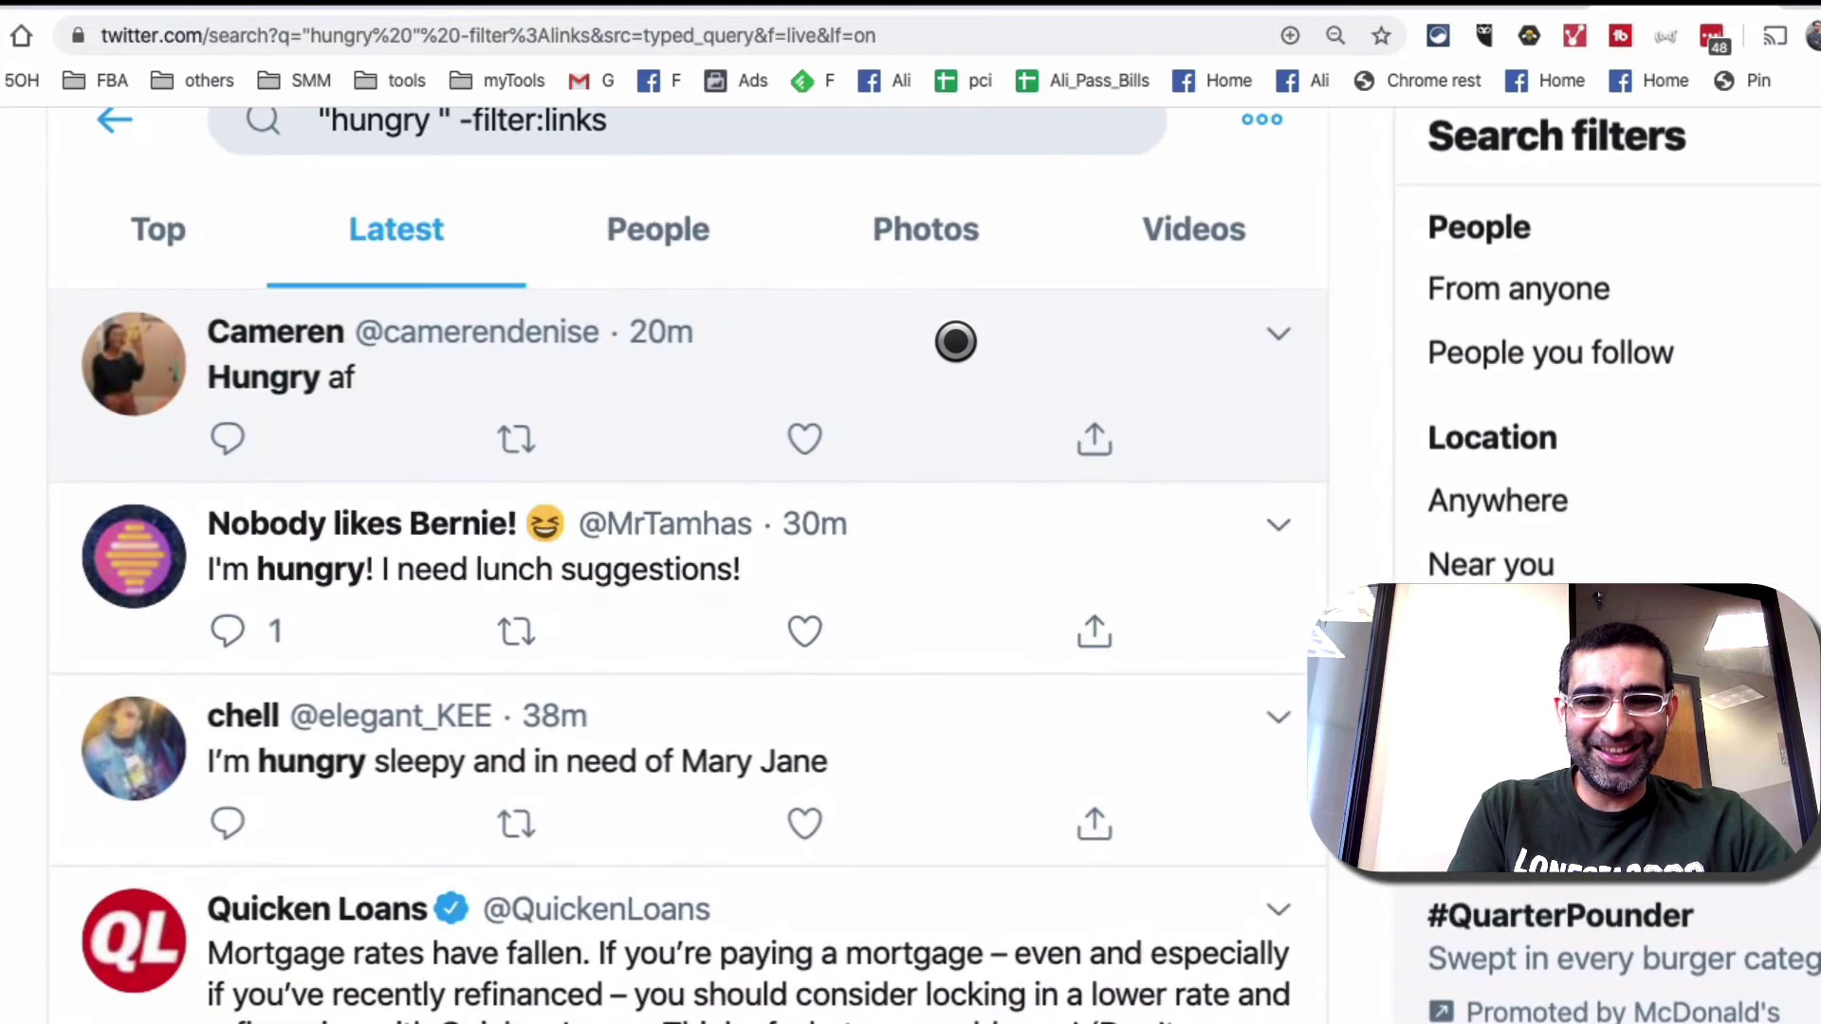
{"action": "scroll", "coordinate": [954, 341], "scroll_direction": "up", "scroll_amount": 1}
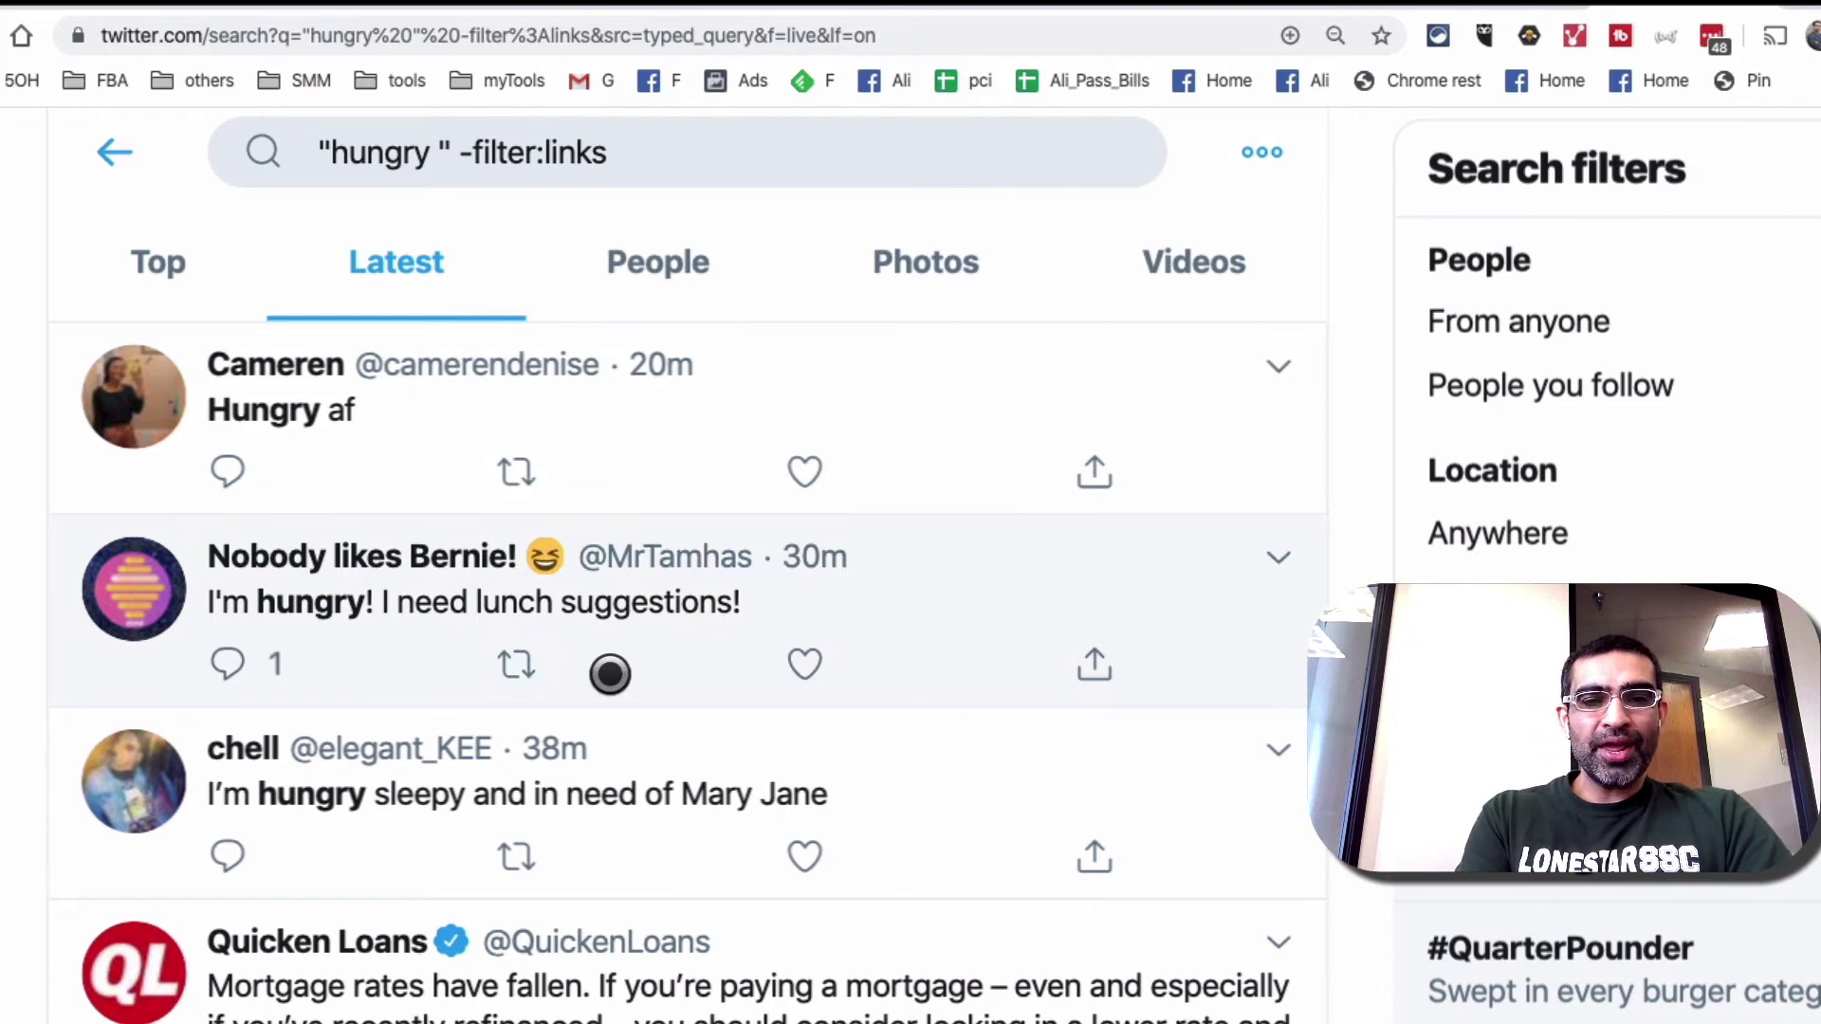
{"action": "scroll", "coordinate": [618, 673], "scroll_direction": "down", "scroll_amount": 1}
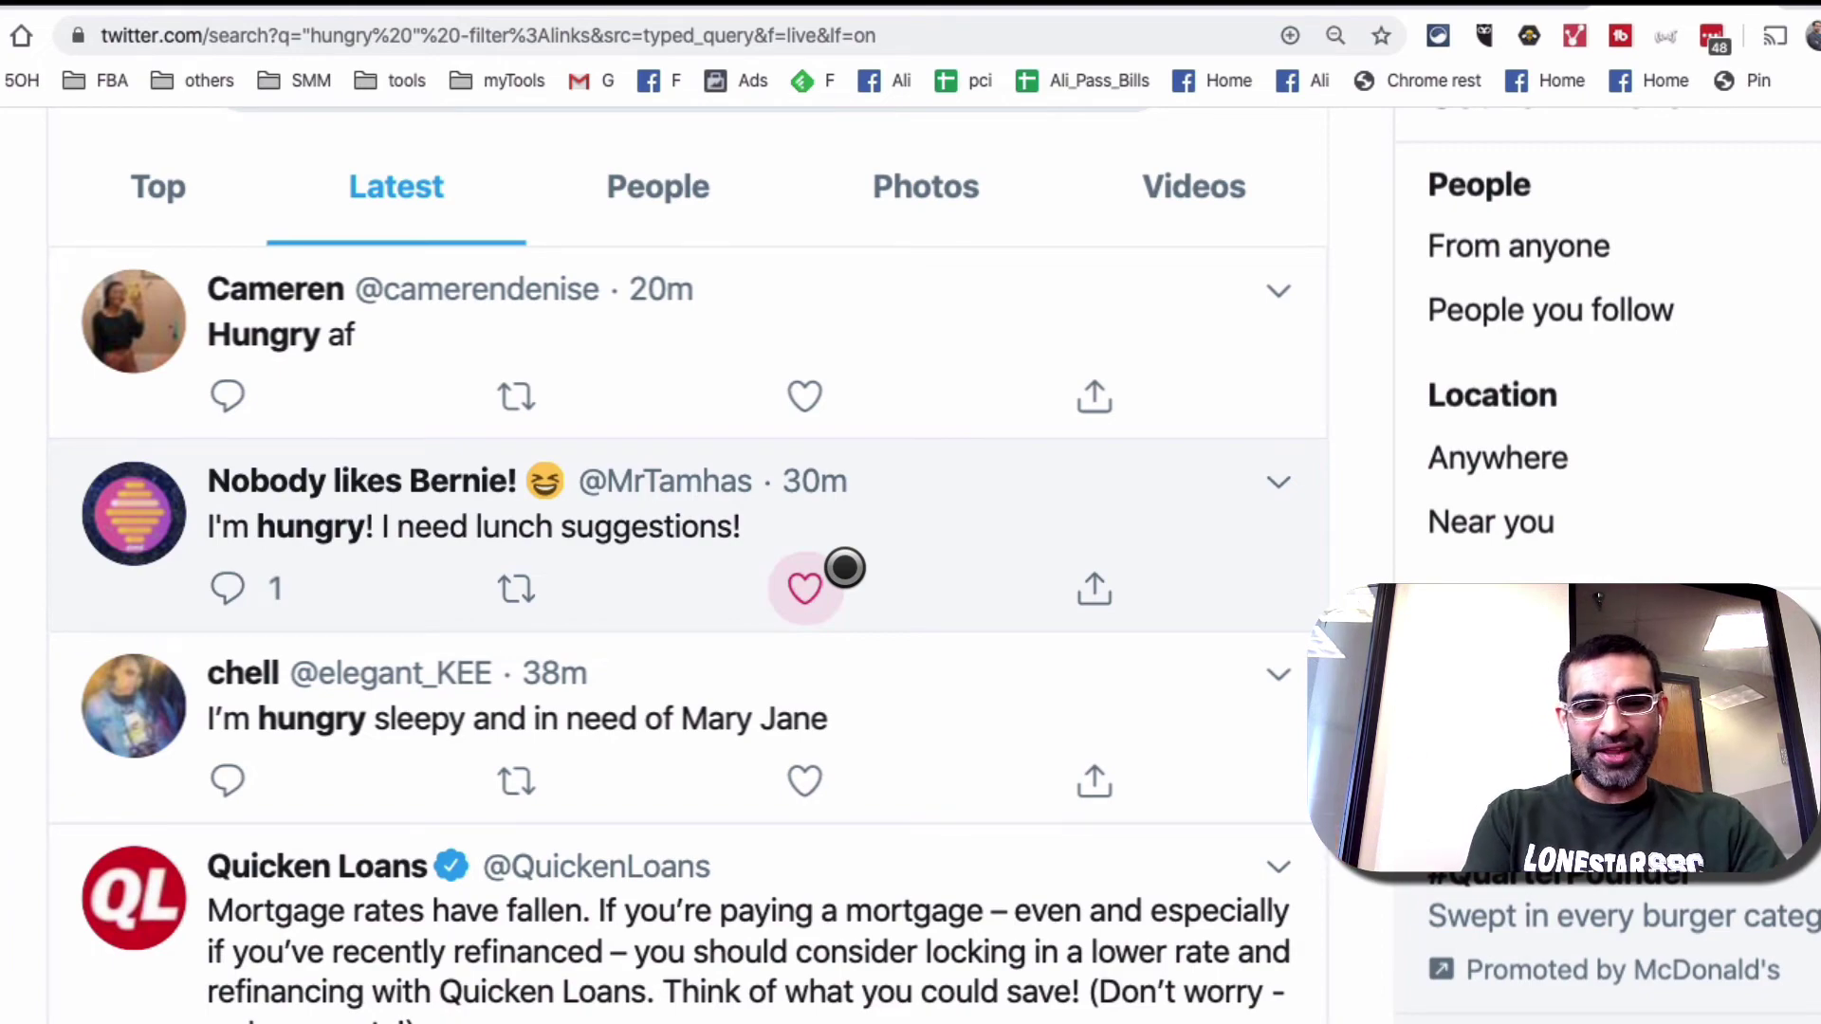
{"action": "scroll", "coordinate": [844, 567], "scroll_direction": "down", "scroll_amount": 10}
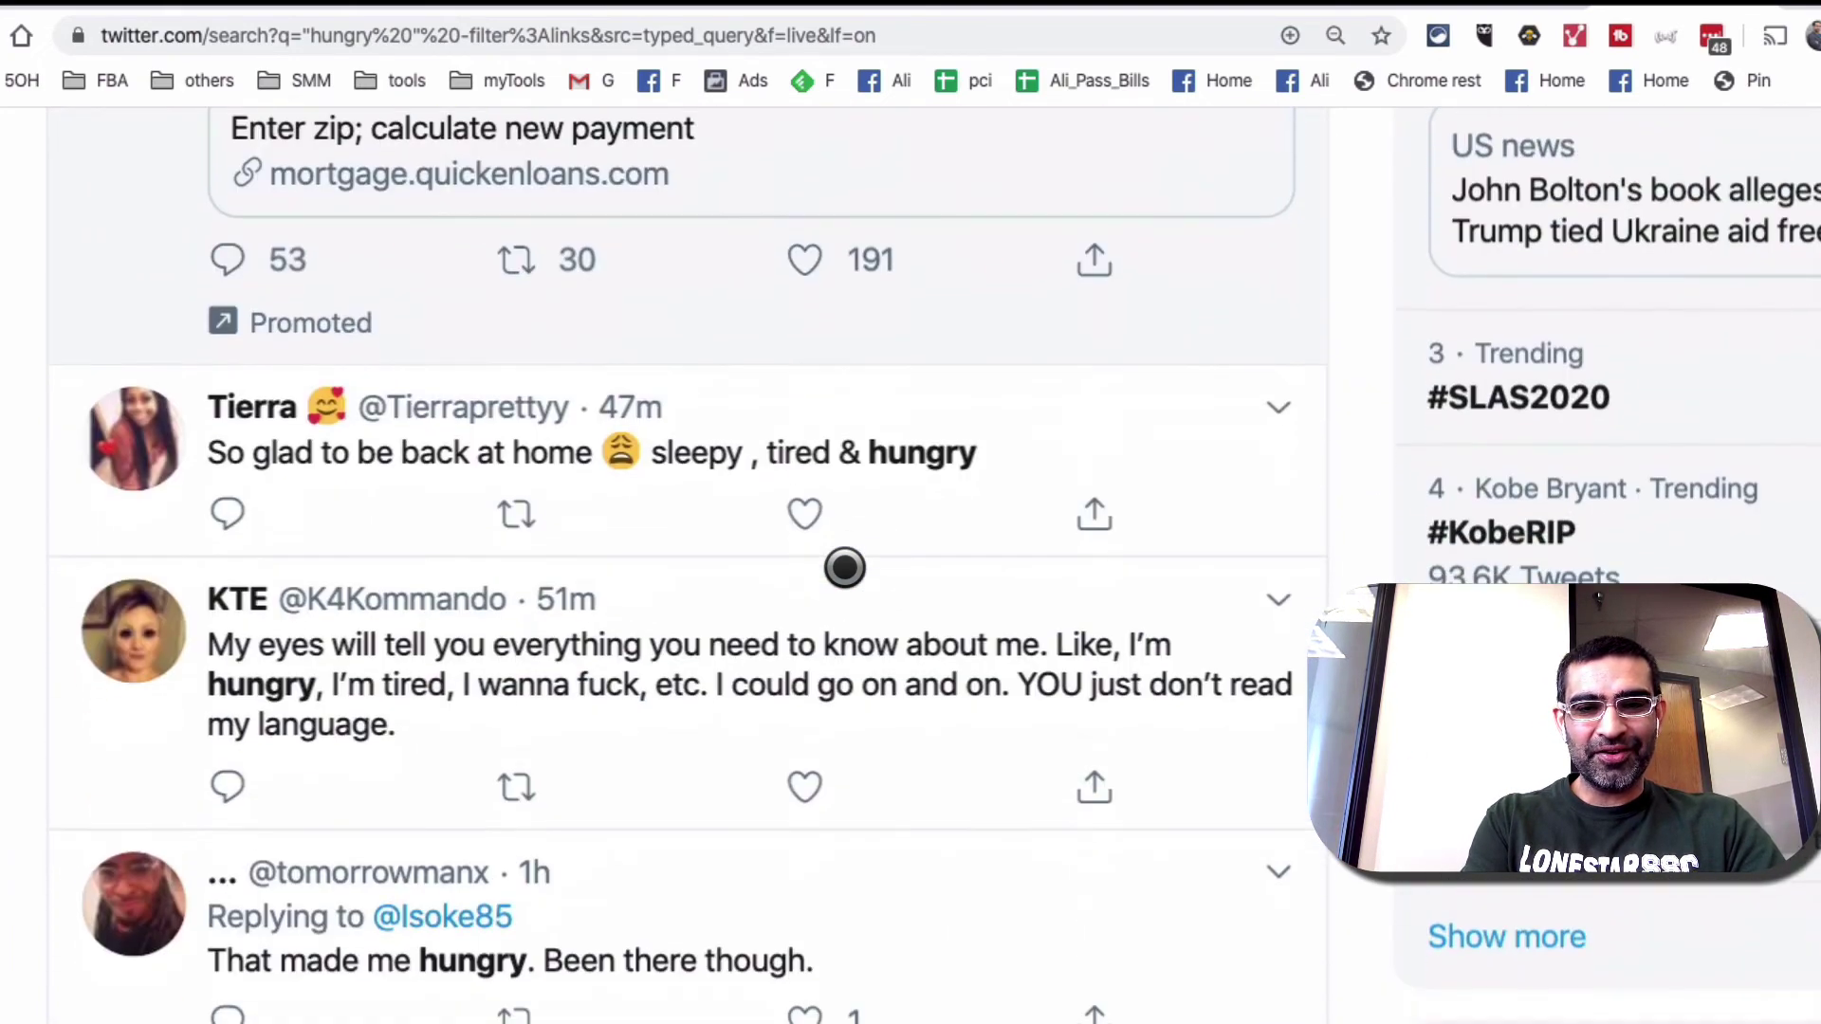
{"action": "key", "text": "super+minus"}
{"action": "key", "text": "super+minus"}
{"action": "key", "text": "super+minus"}
{"action": "scroll", "coordinate": [844, 567], "scroll_direction": "down", "scroll_amount": 15}
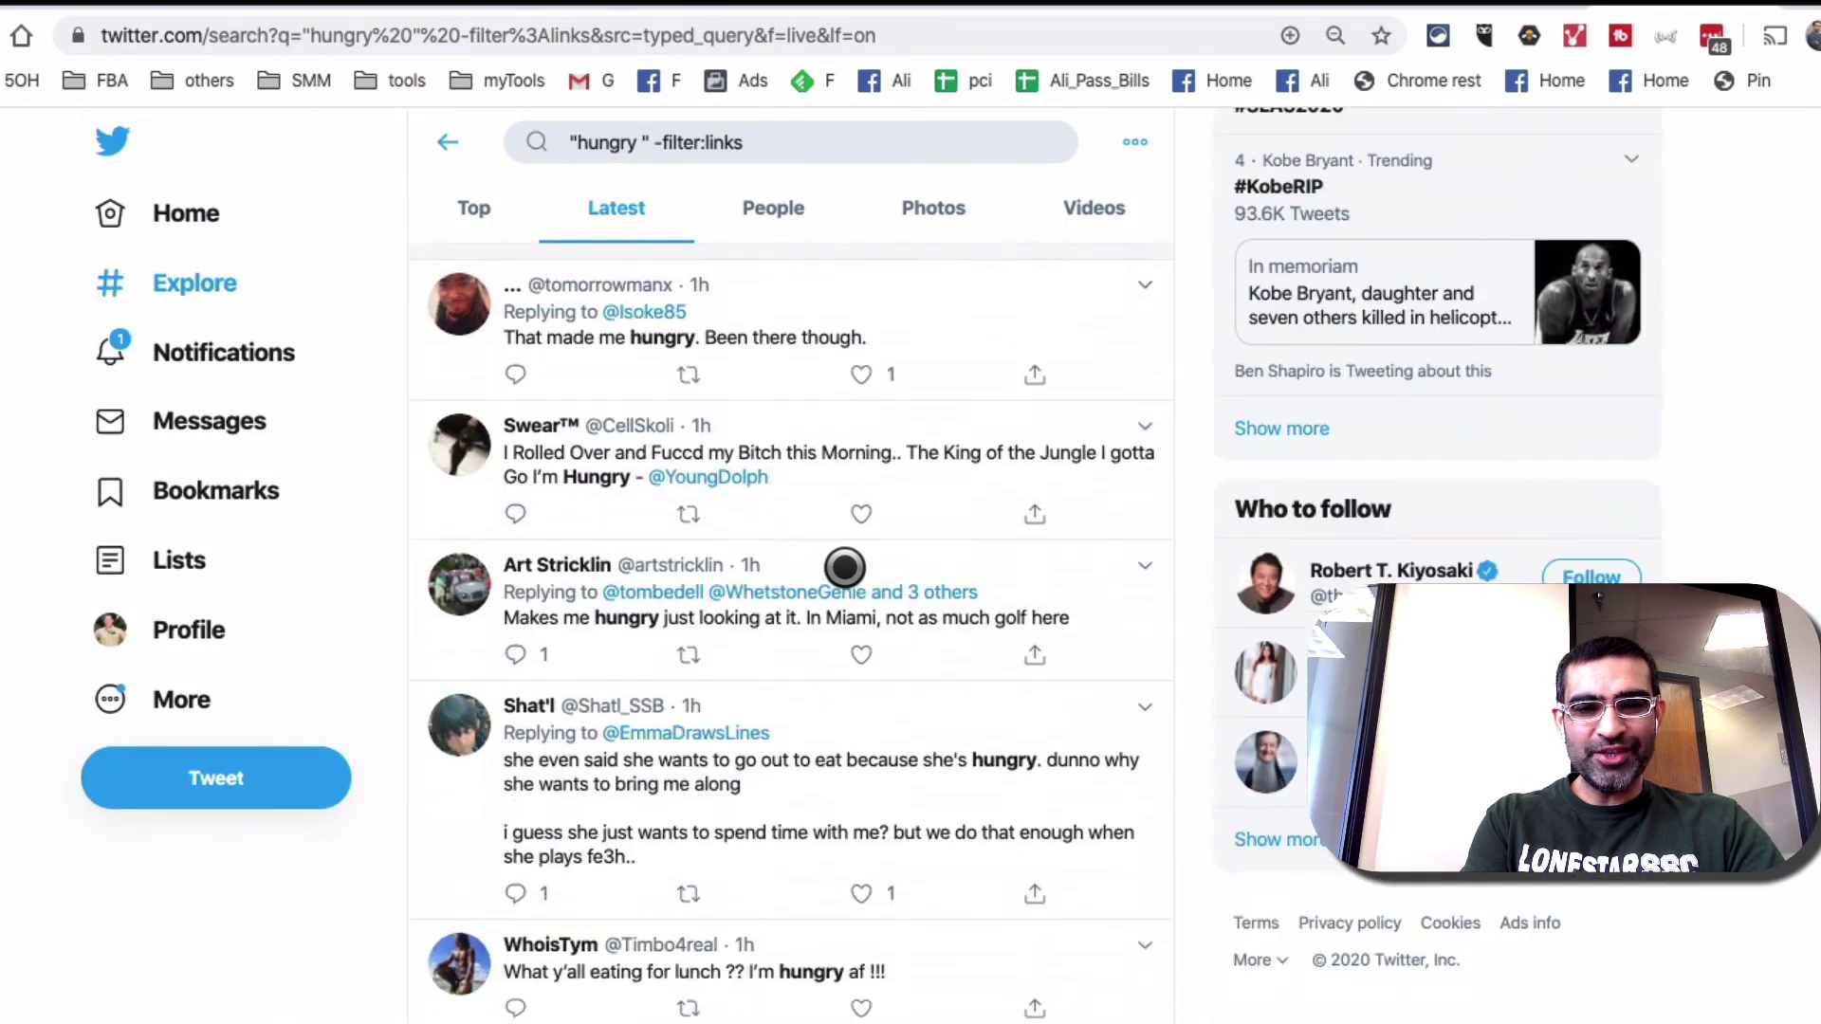
{"action": "scroll", "coordinate": [844, 567], "scroll_direction": "down", "scroll_amount": 8}
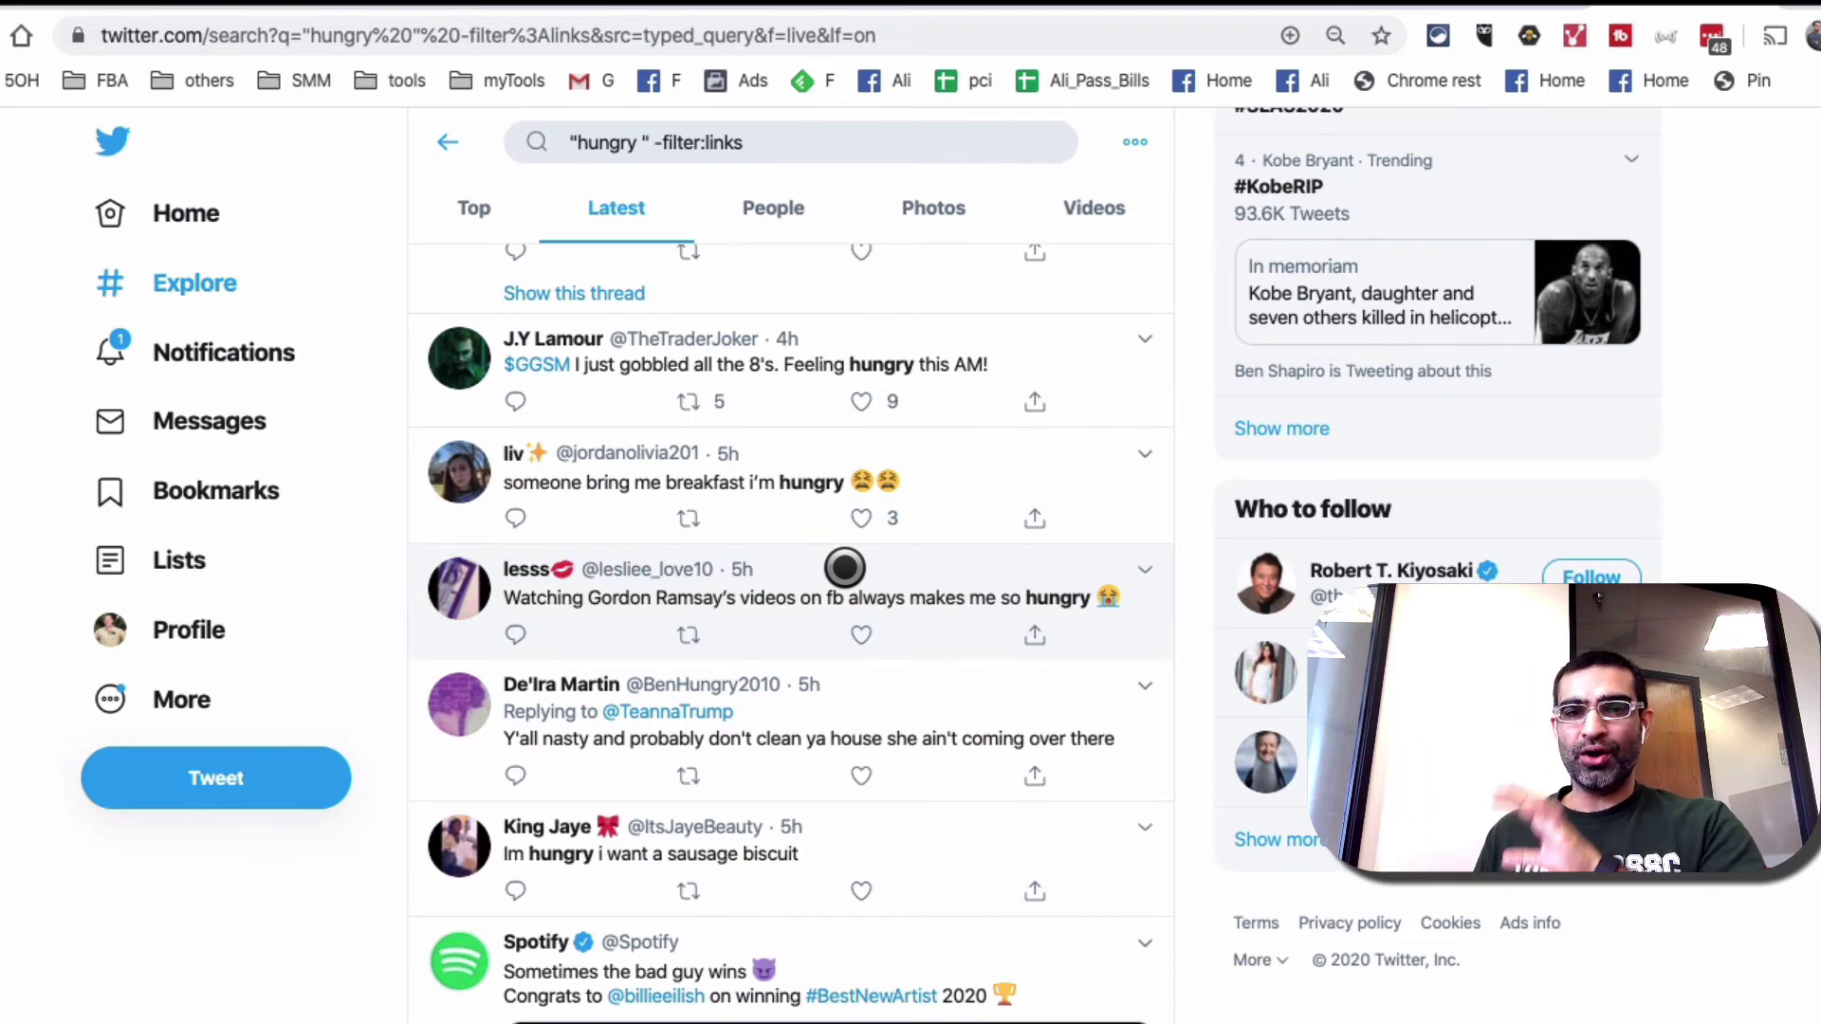
{"action": "scroll", "coordinate": [848, 567], "scroll_direction": "up", "scroll_amount": 15}
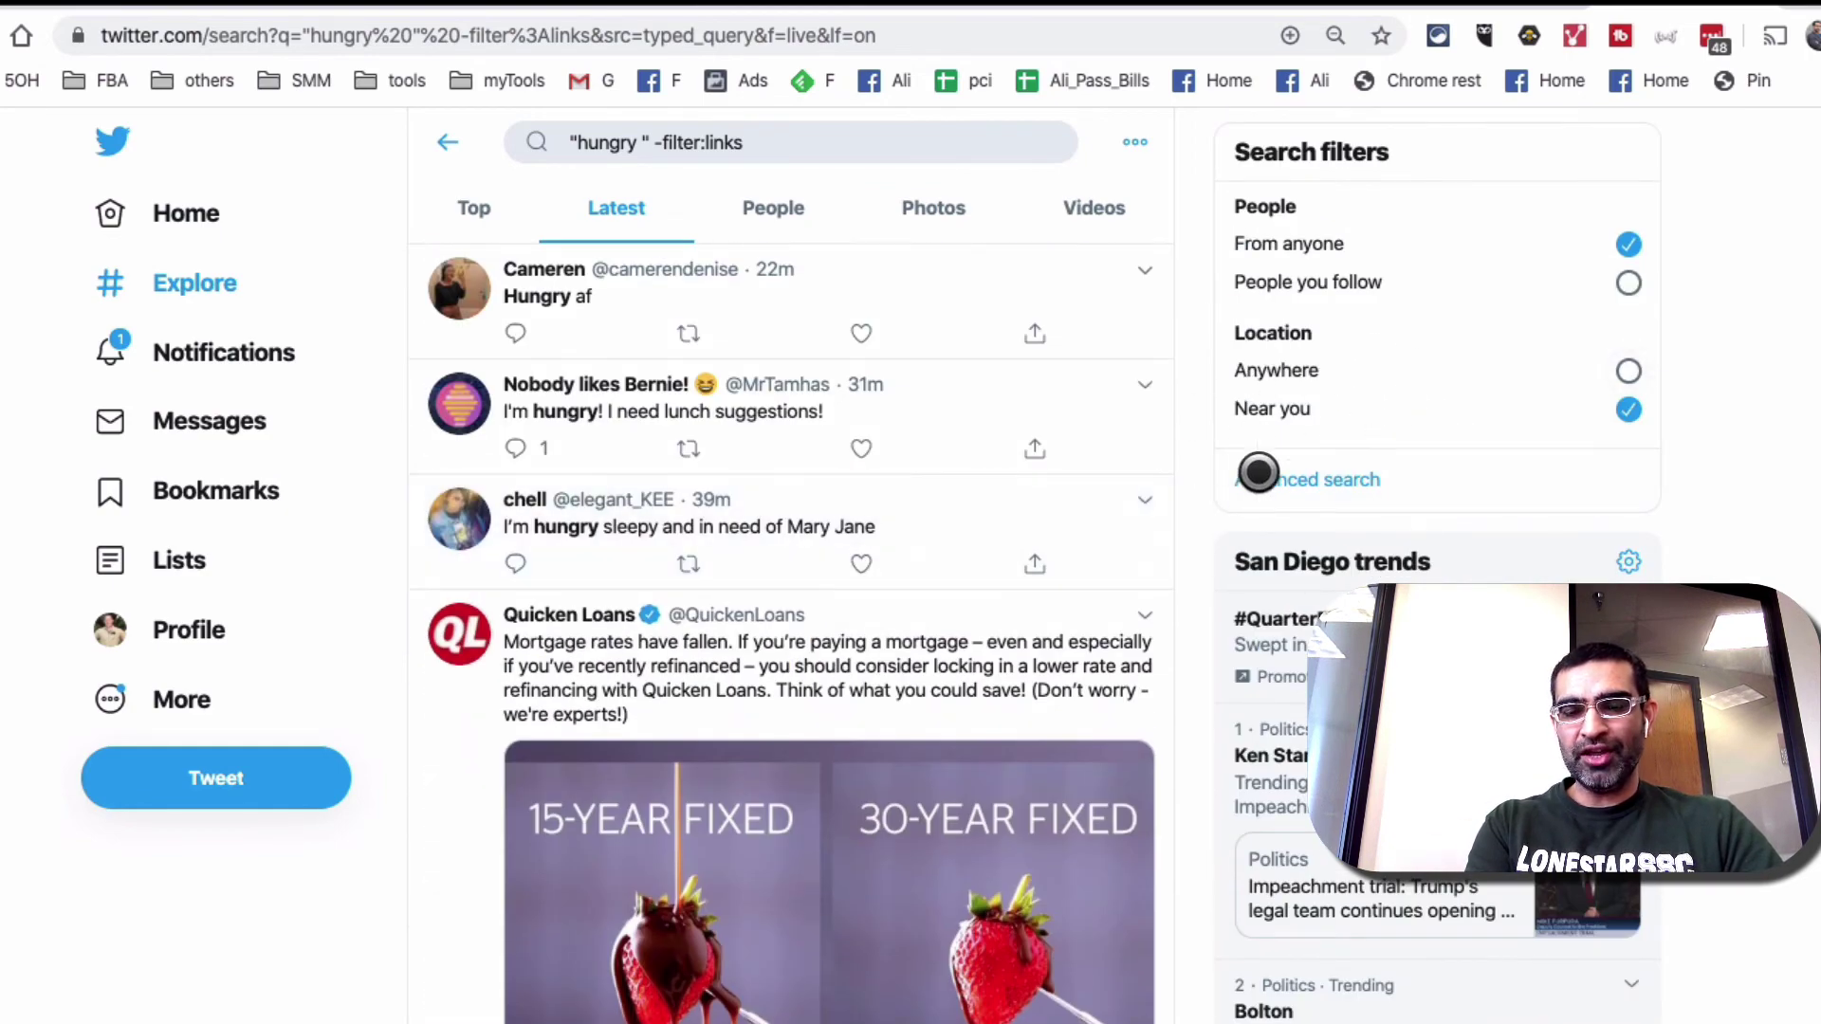
Review the advanced search options down to the Replies and Links filters, and close the form without running a search
{"action": "scroll", "coordinate": [1348, 492], "scroll_direction": "up", "scroll_amount": 5}
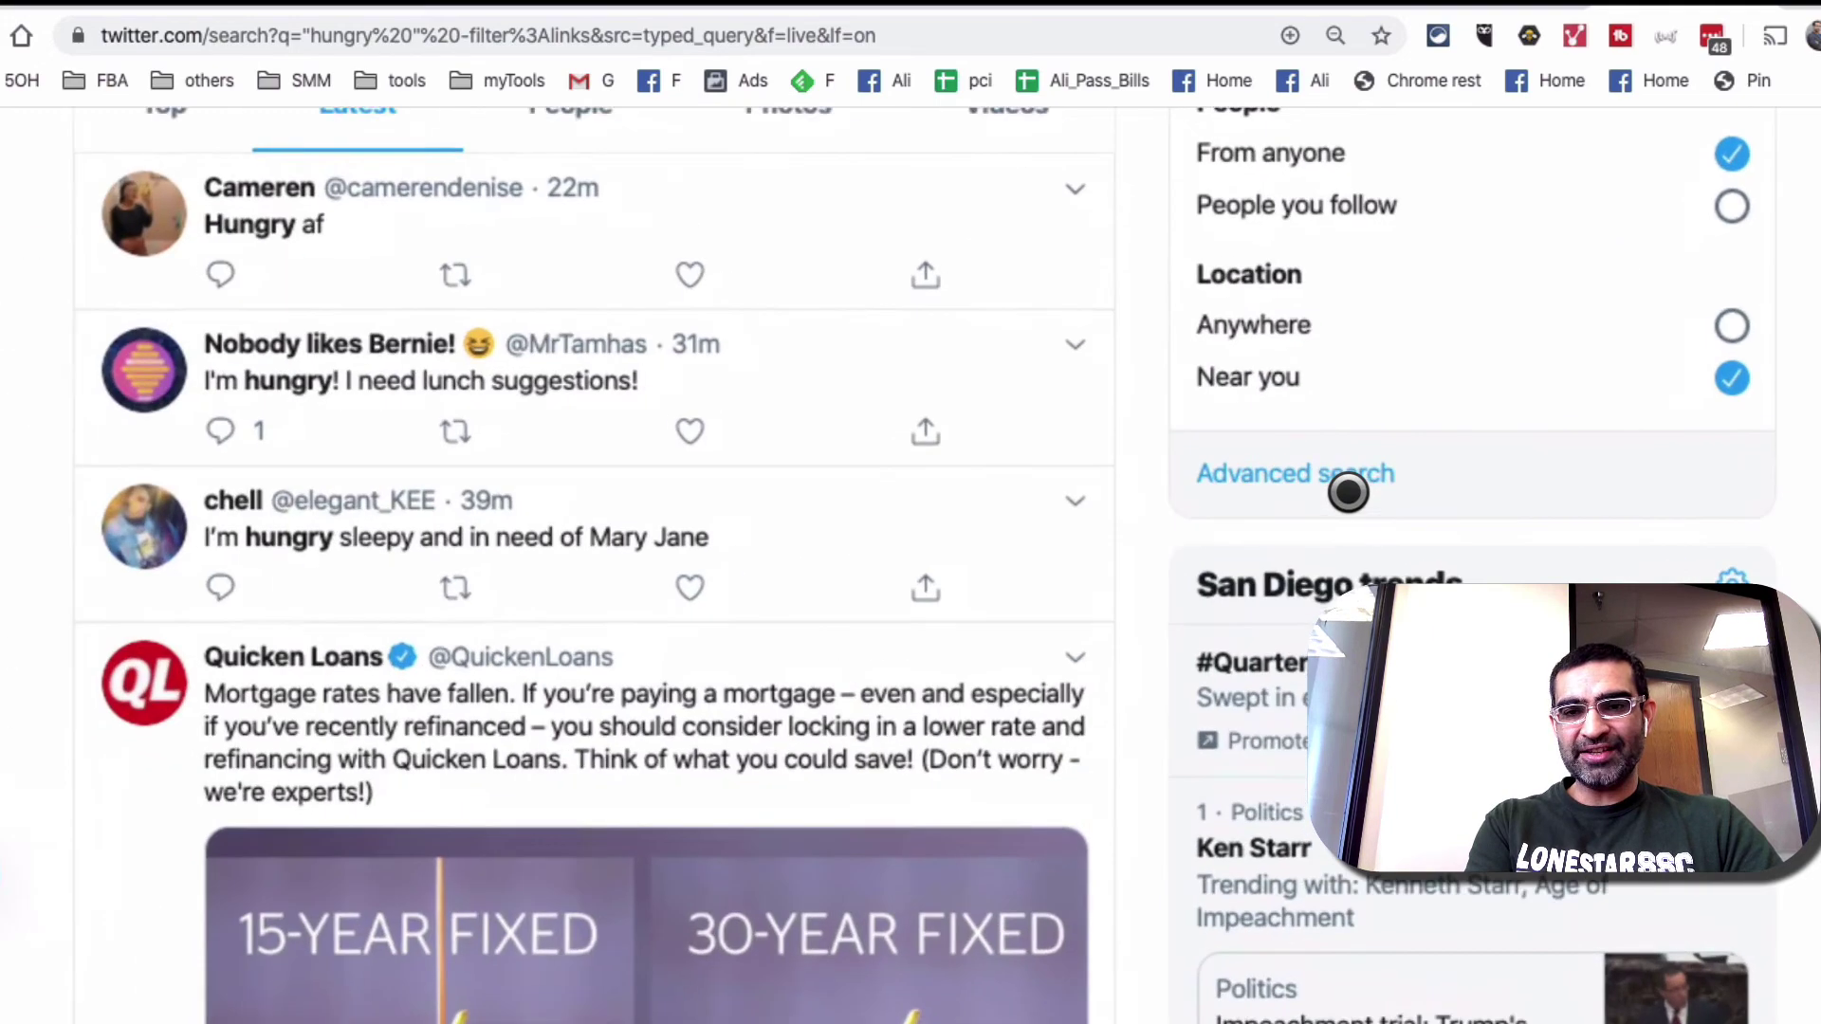
{"action": "left_click", "coordinate": [1347, 459]}
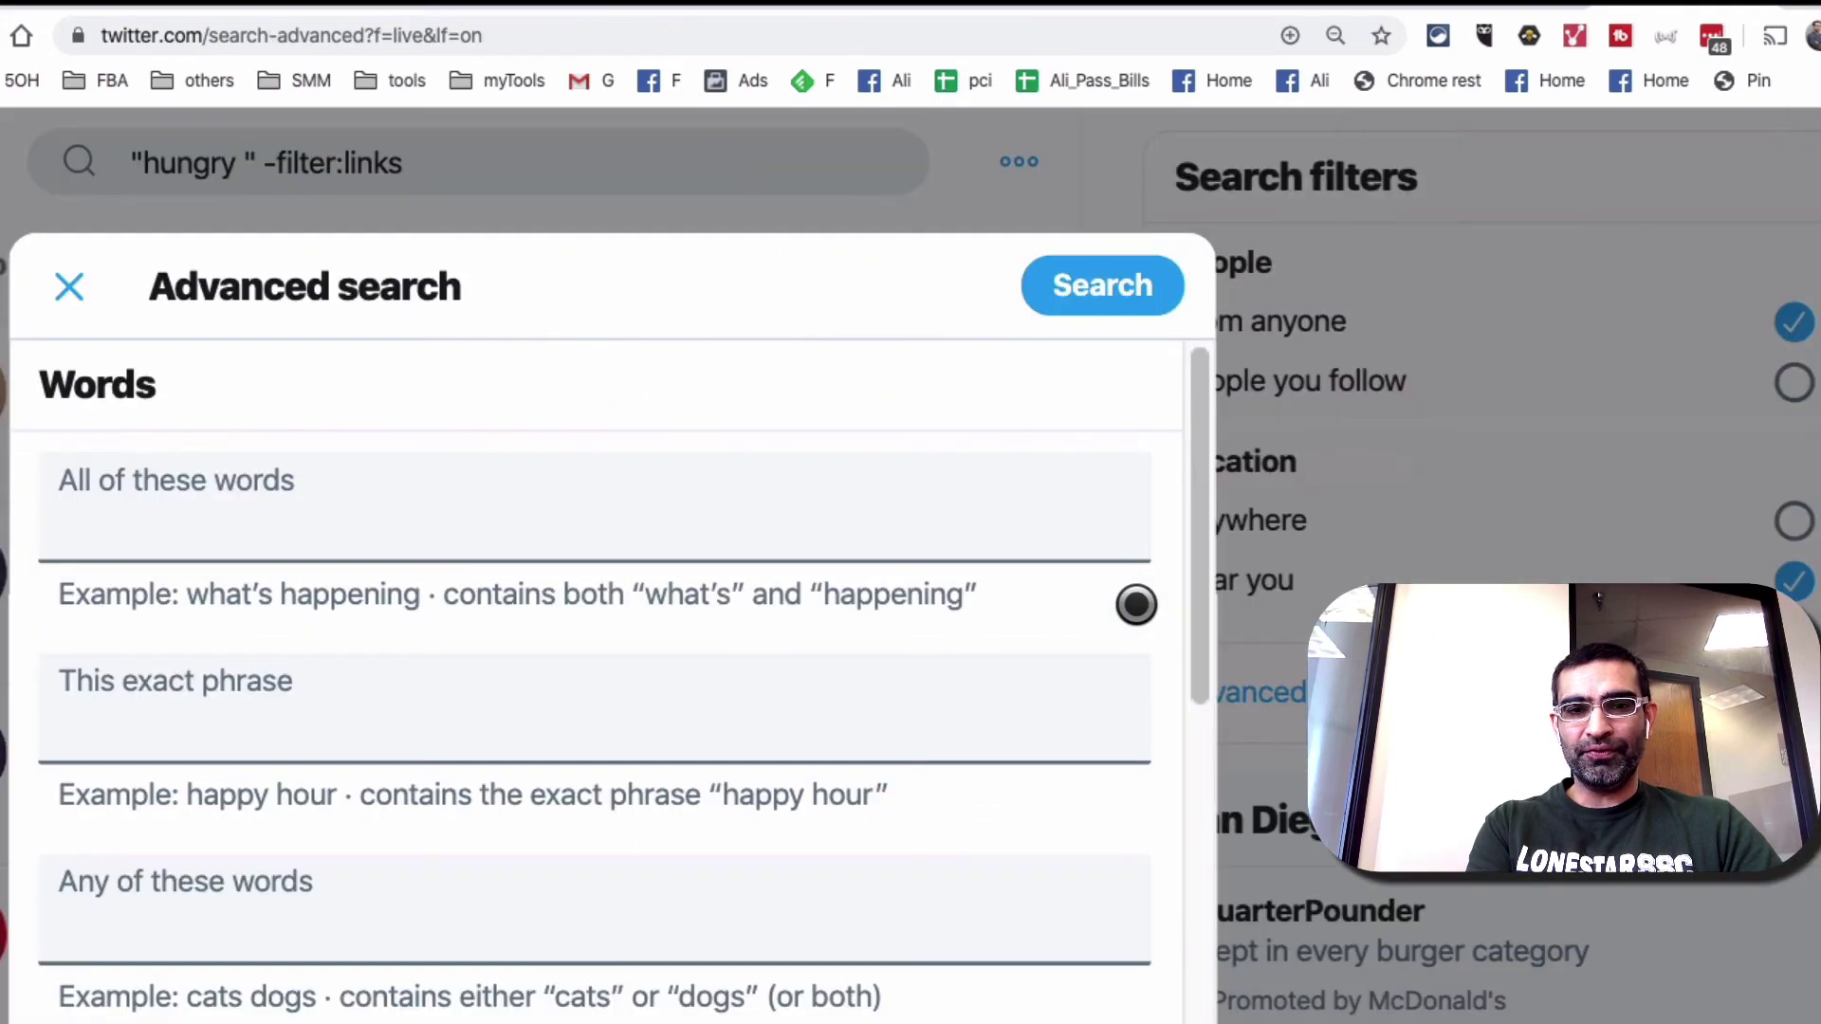
{"action": "scroll", "coordinate": [859, 635], "scroll_direction": "down", "scroll_amount": 5}
{"action": "scroll", "coordinate": [859, 634], "scroll_direction": "down", "scroll_amount": 6}
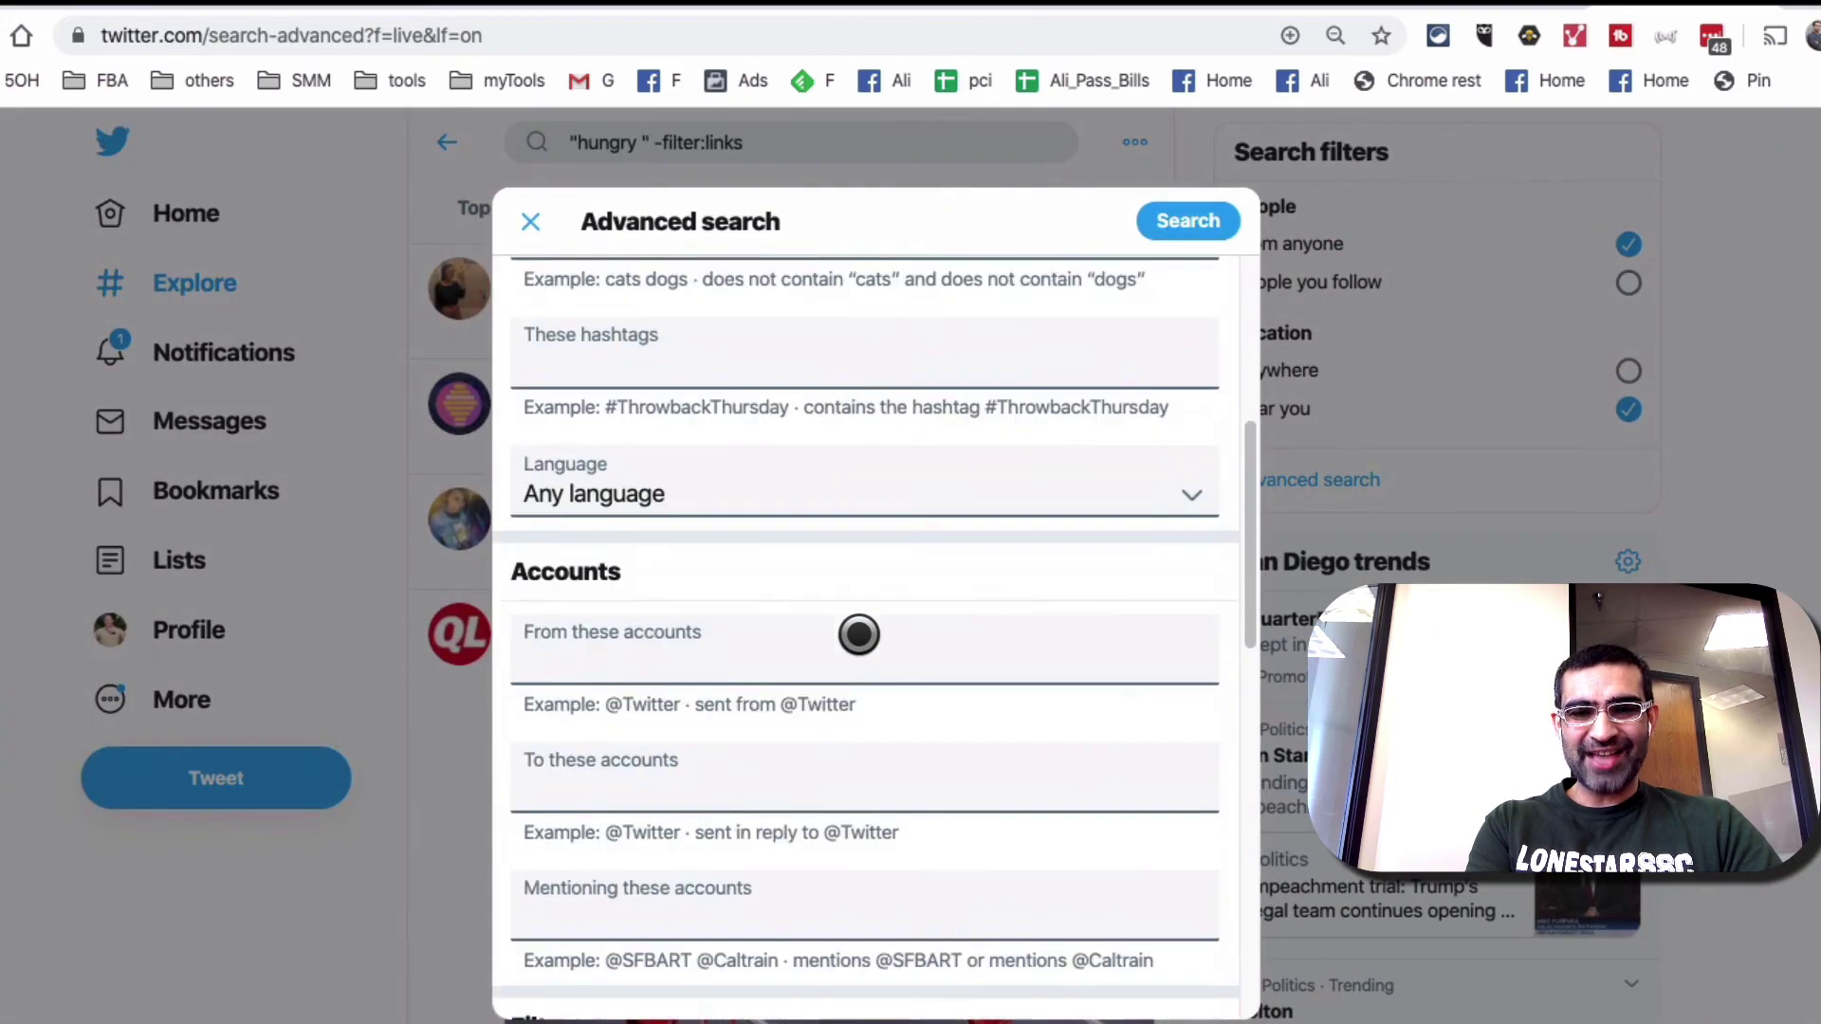
{"action": "scroll", "coordinate": [859, 634], "scroll_direction": "down", "scroll_amount": 5}
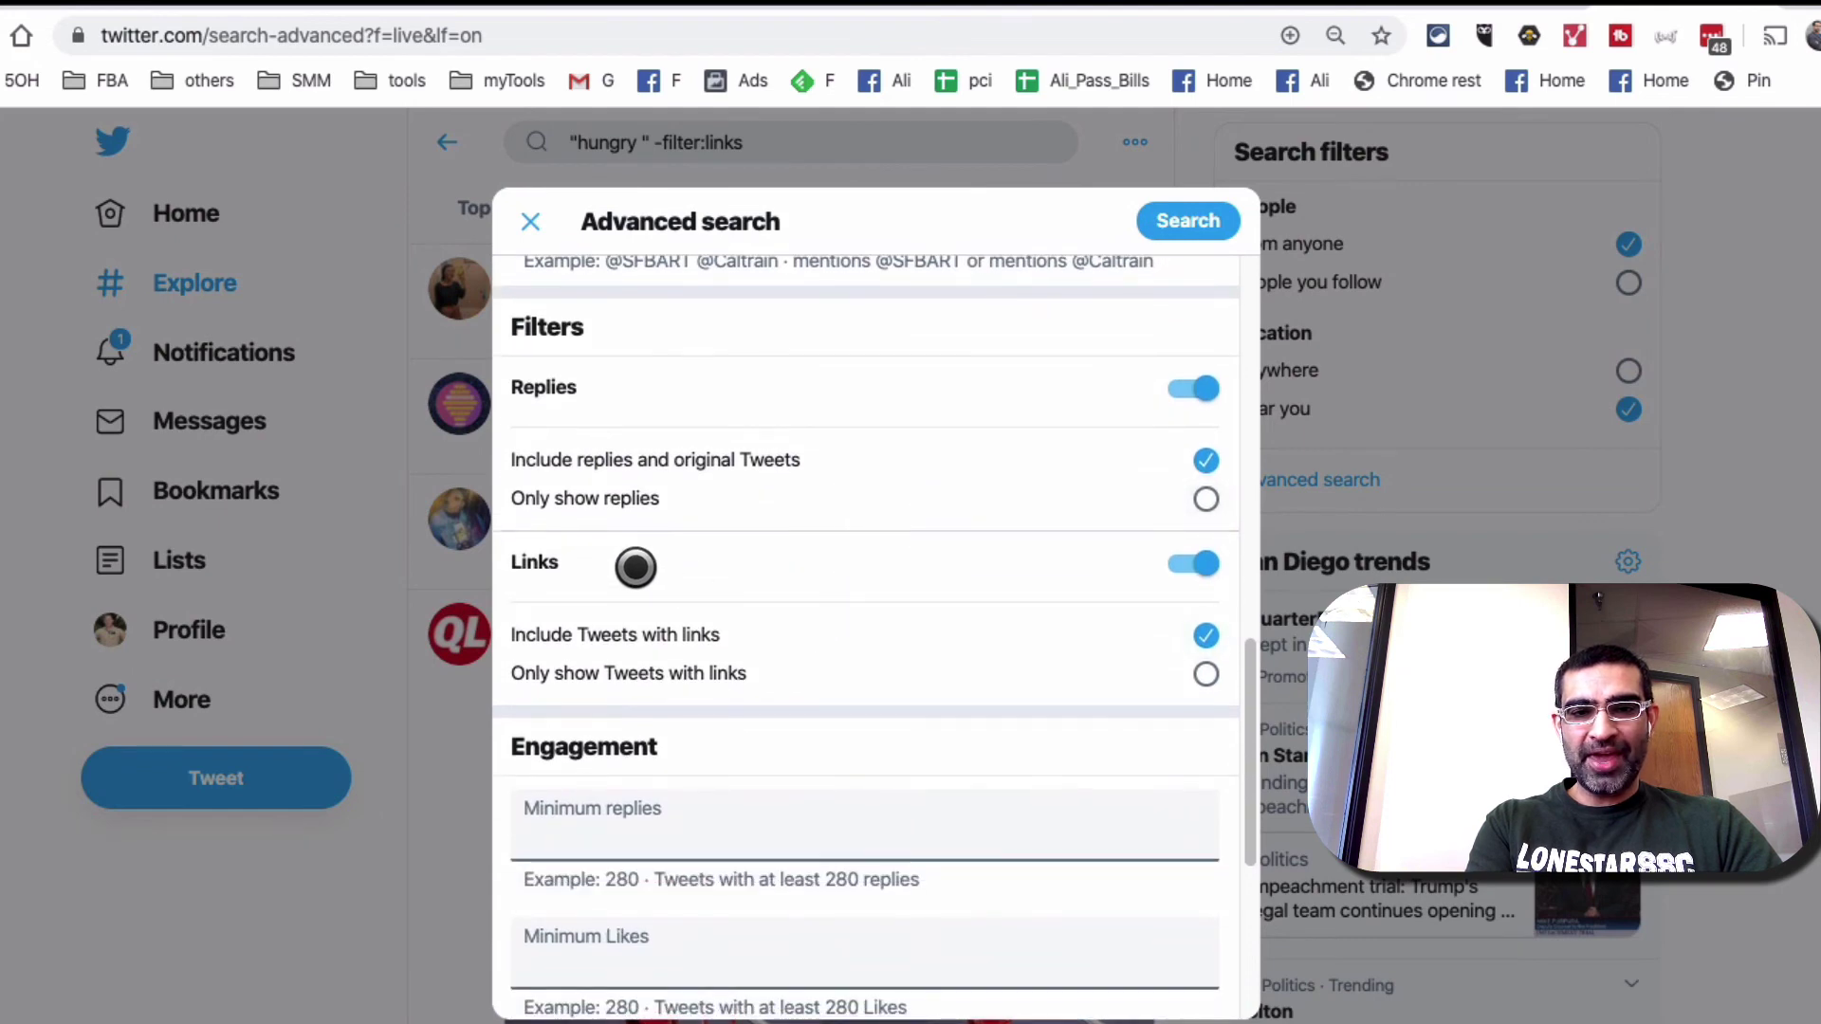
{"action": "left_click", "coordinate": [1191, 563]}
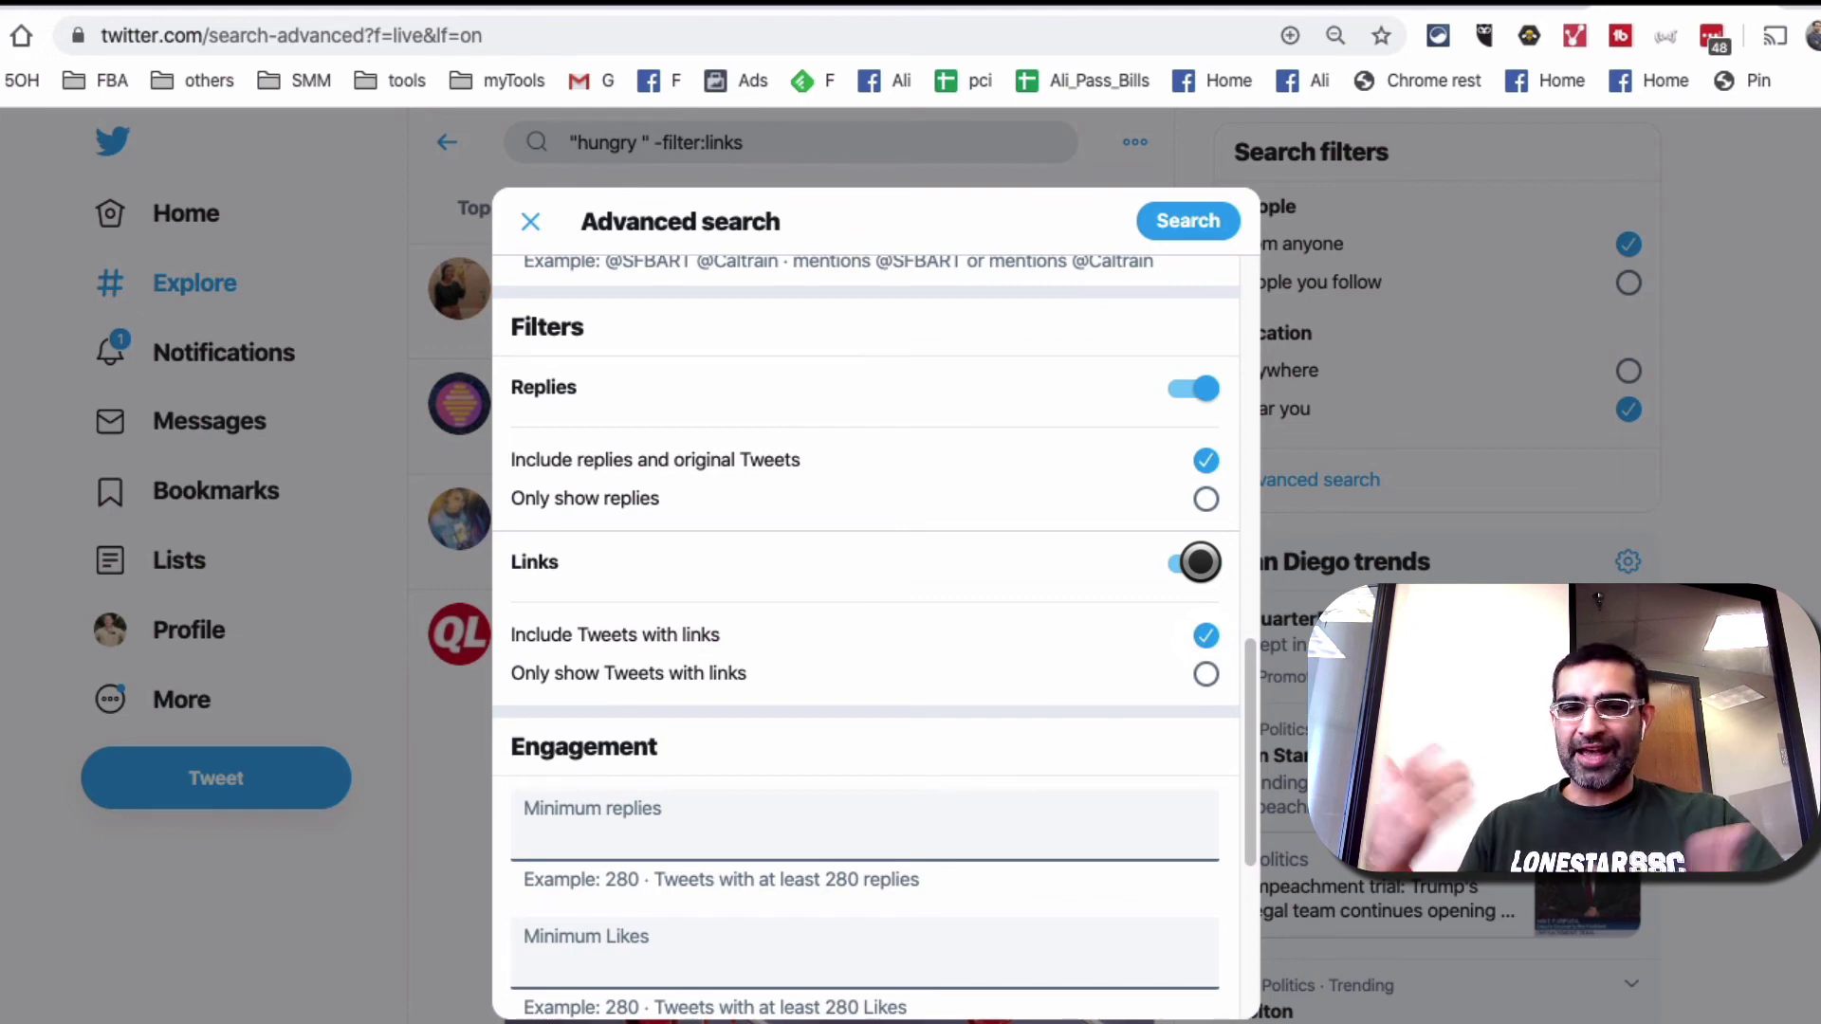
{"action": "left_click", "coordinate": [540, 221]}
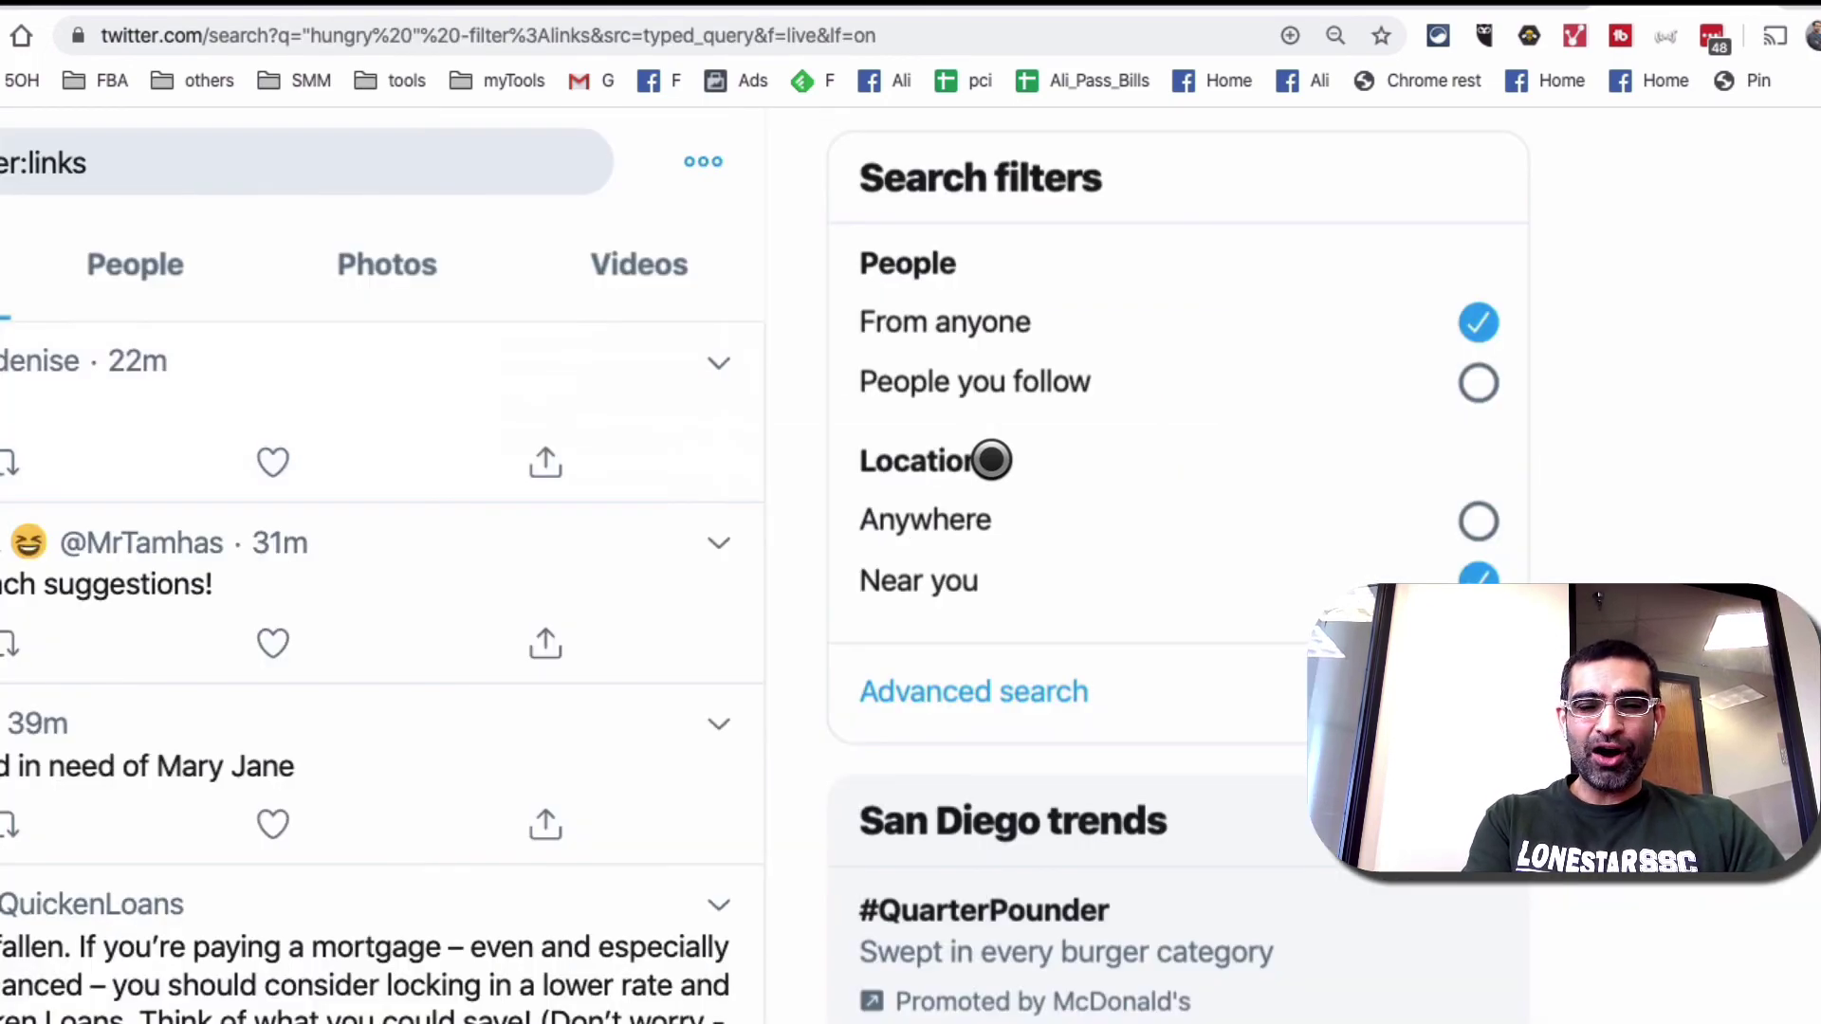
{"action": "scroll", "coordinate": [991, 460], "scroll_direction": "down", "scroll_amount": 5}
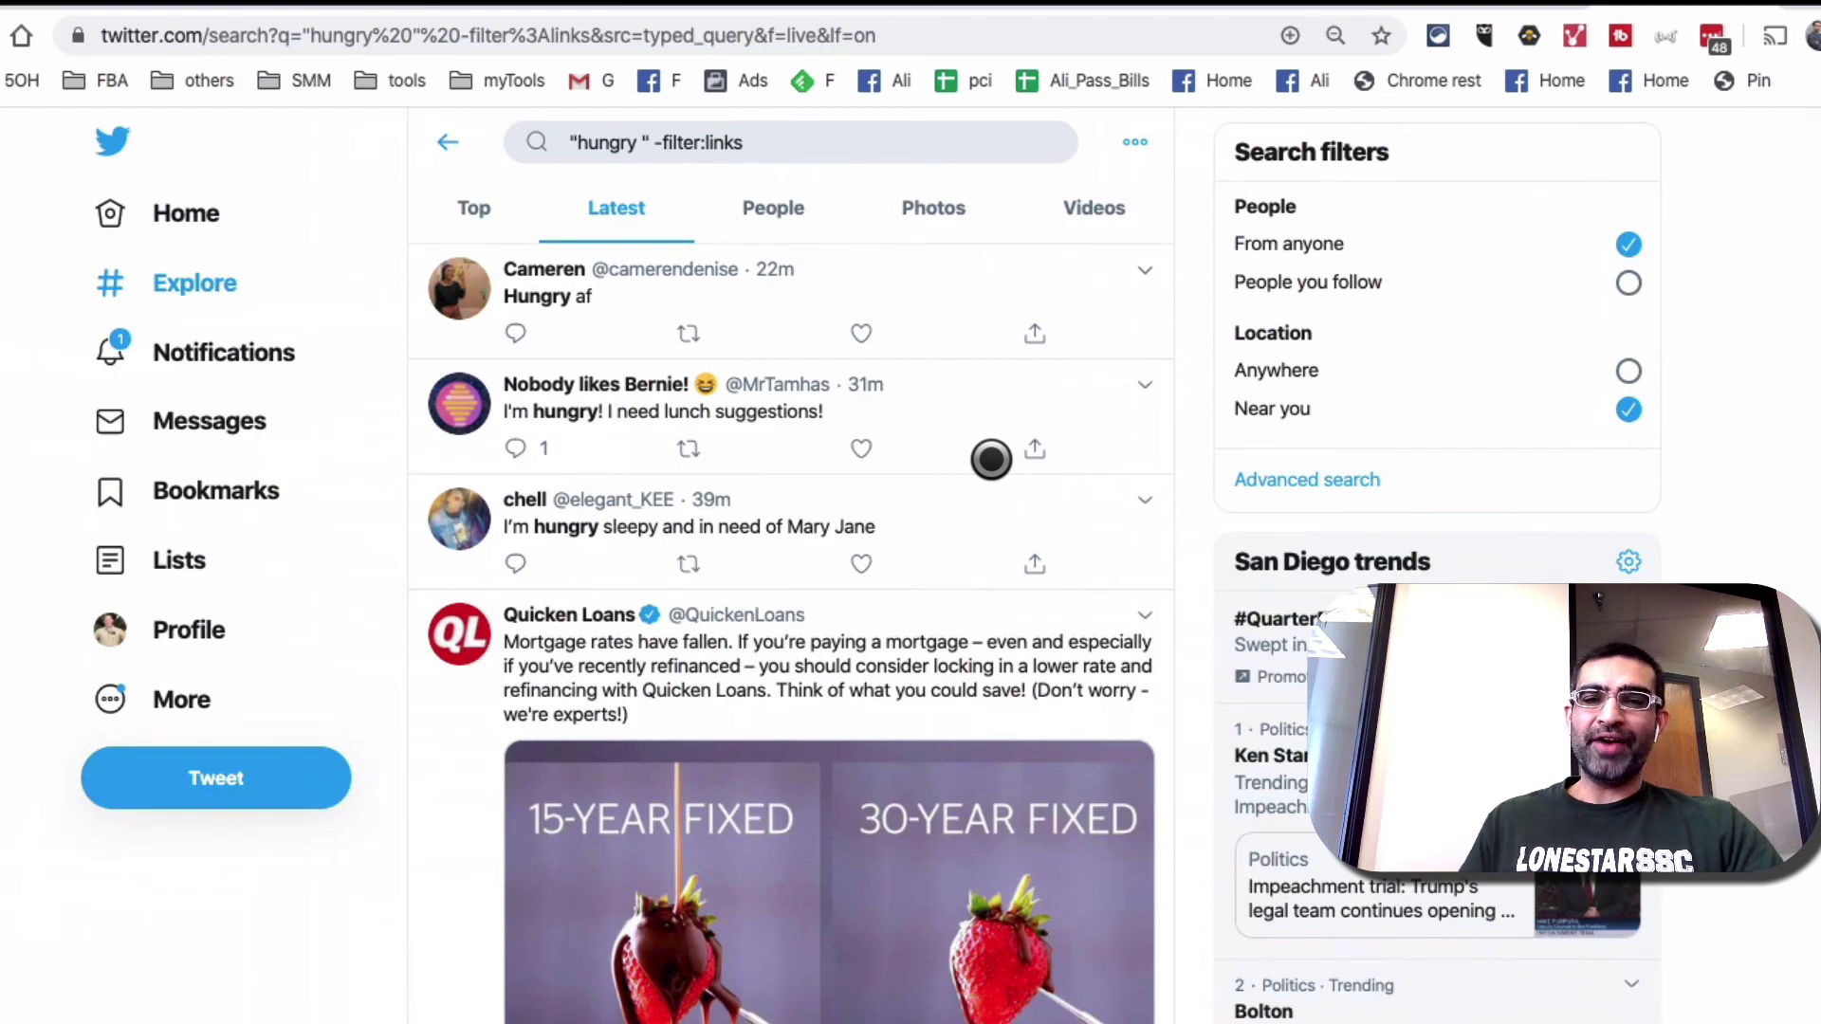